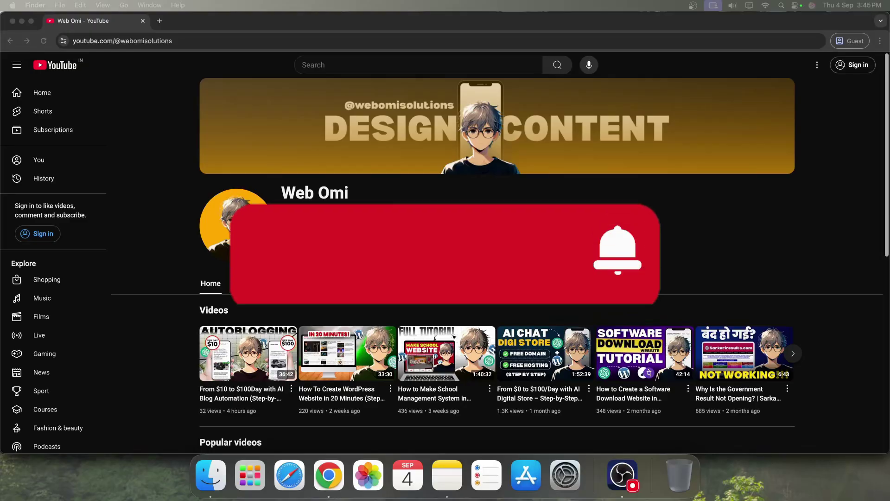
pyautogui.click(303, 258)
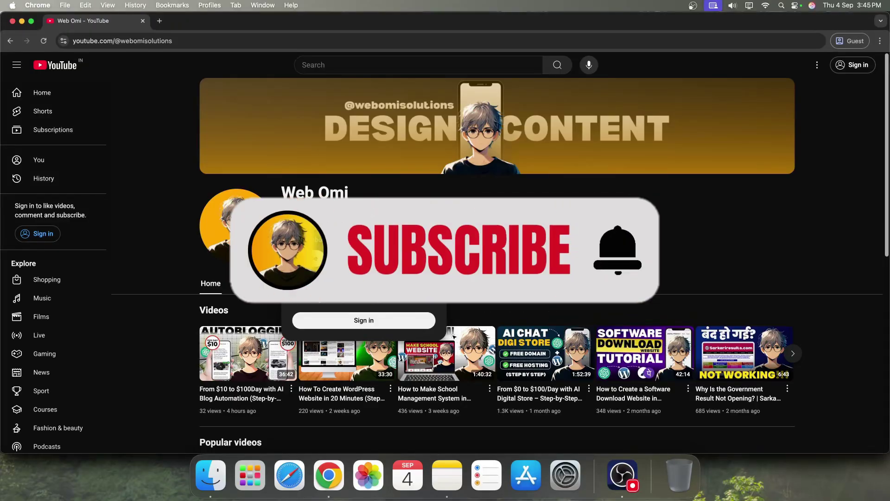
pyautogui.click(303, 258)
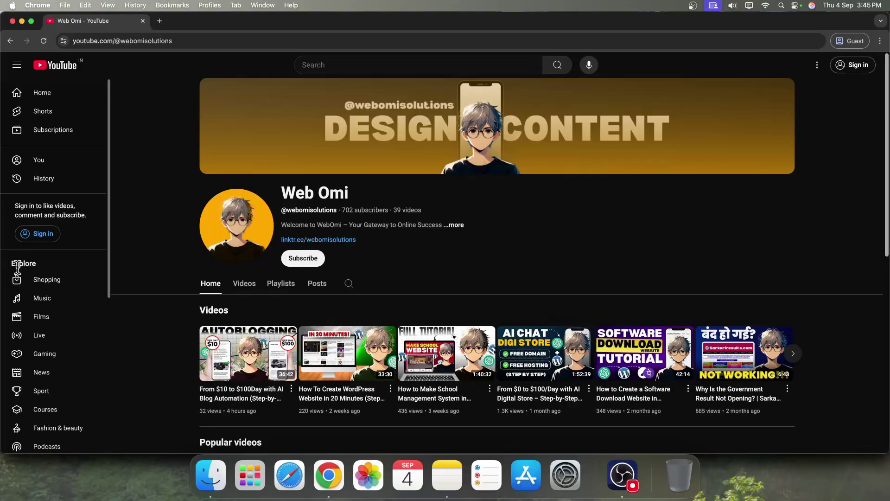
pyautogui.scroll(-4, 19, 267)
pyautogui.scroll(4, 47, 239)
pyautogui.scroll(-1, 47, 239)
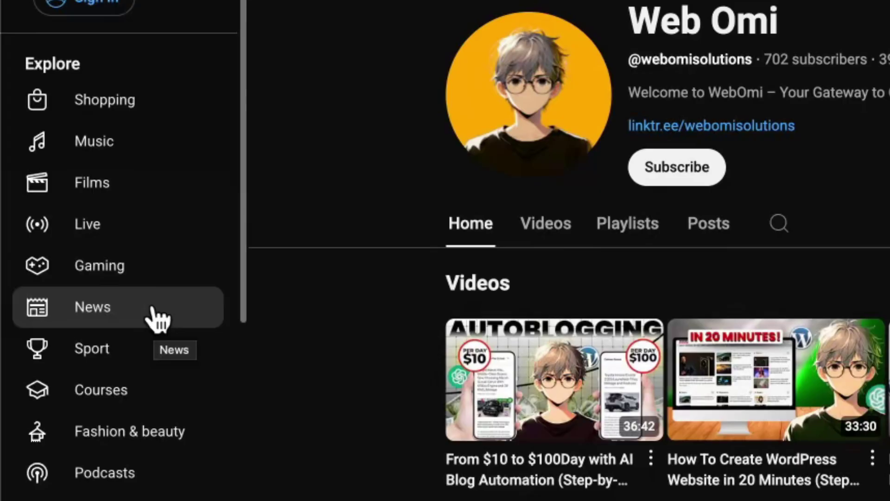
pyautogui.scroll(-3, 148, 368)
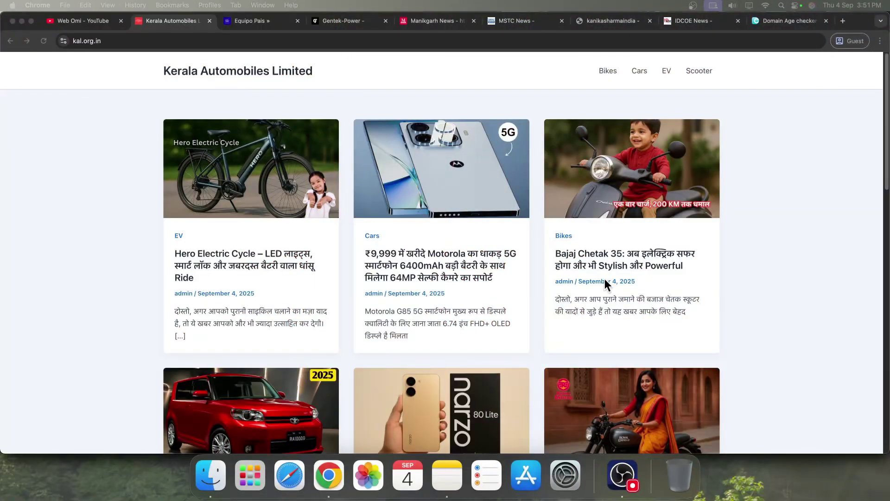
# Look through the Equipo Pais, Gentek-Power, Manikgarh News and MSTC News sites in turn.
pyautogui.click(259, 21)
pyautogui.click(358, 23)
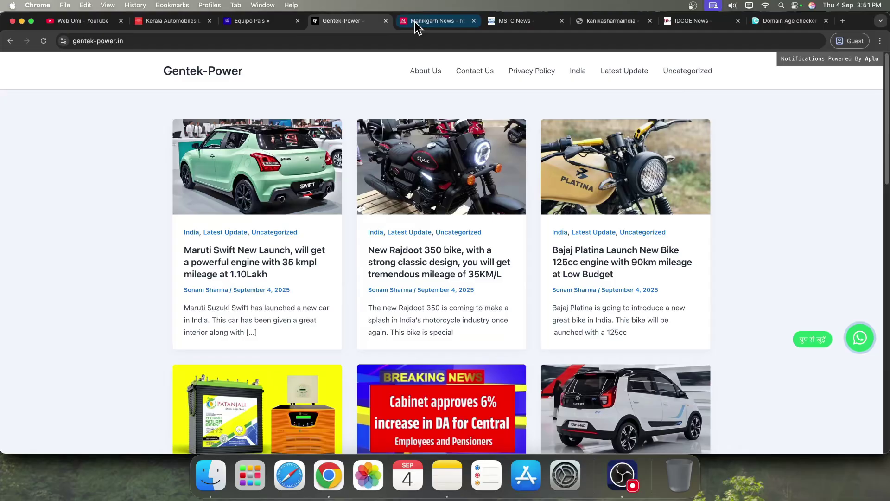
pyautogui.click(452, 22)
pyautogui.click(529, 28)
# Open the site with Post Office scheme articles, dismiss its rewarded video ad and look over its posts.
pyautogui.click(626, 27)
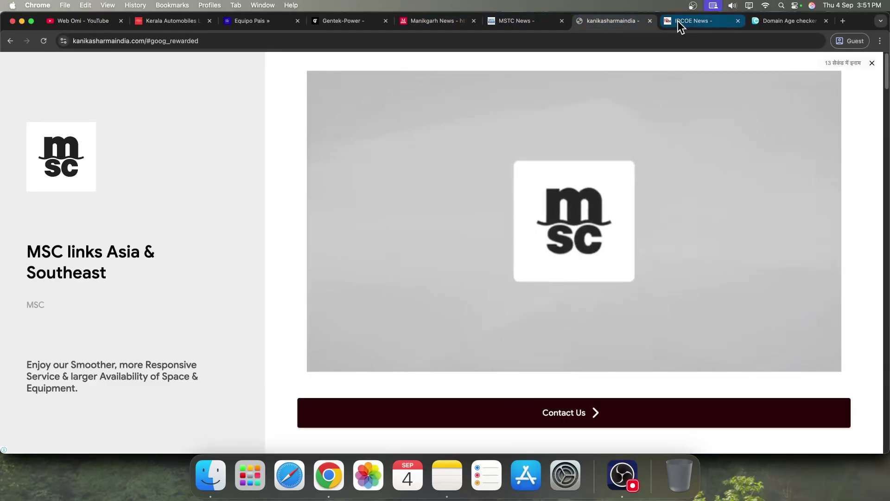
pyautogui.click(871, 63)
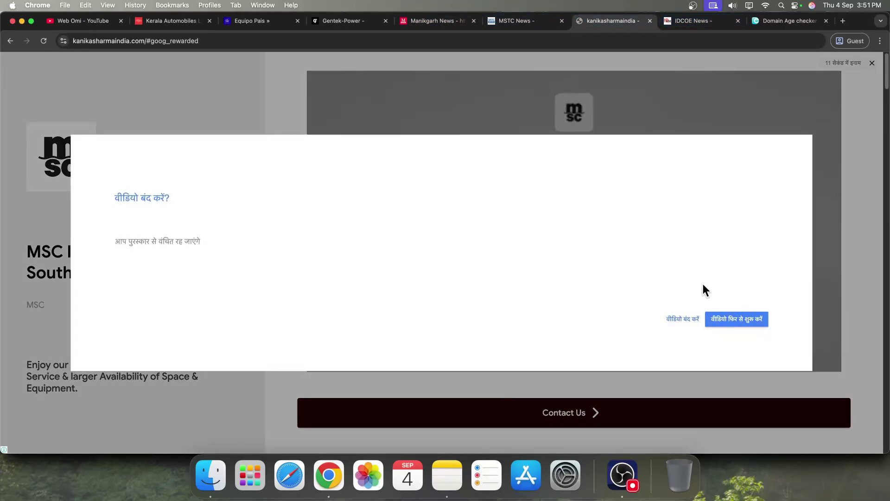
pyautogui.click(734, 321)
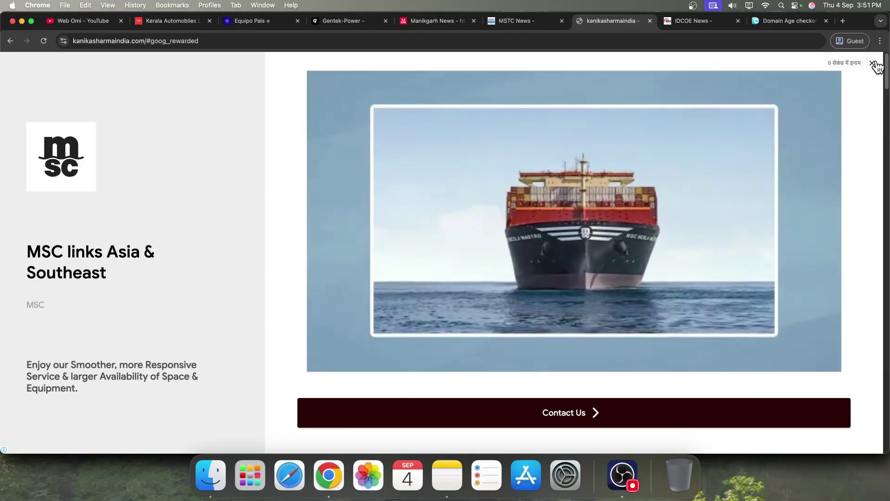
pyautogui.click(871, 63)
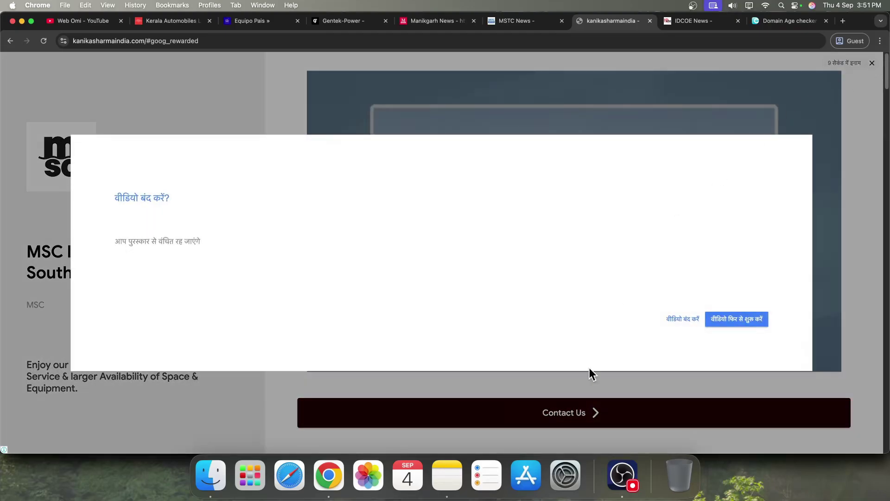
pyautogui.click(680, 319)
pyautogui.scroll(-20, 223, 184)
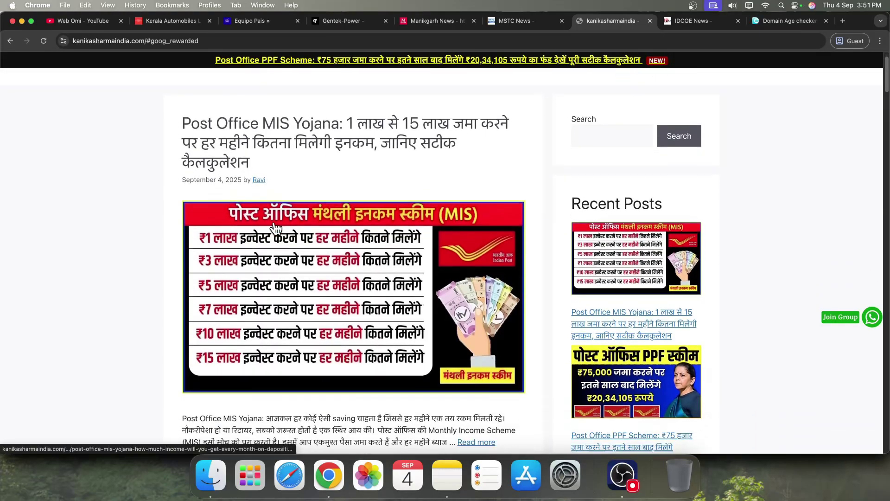
# View the IDCOE News site and the Domain Age Checker page, and return to the Kerala Automobiles site.
pyautogui.click(698, 21)
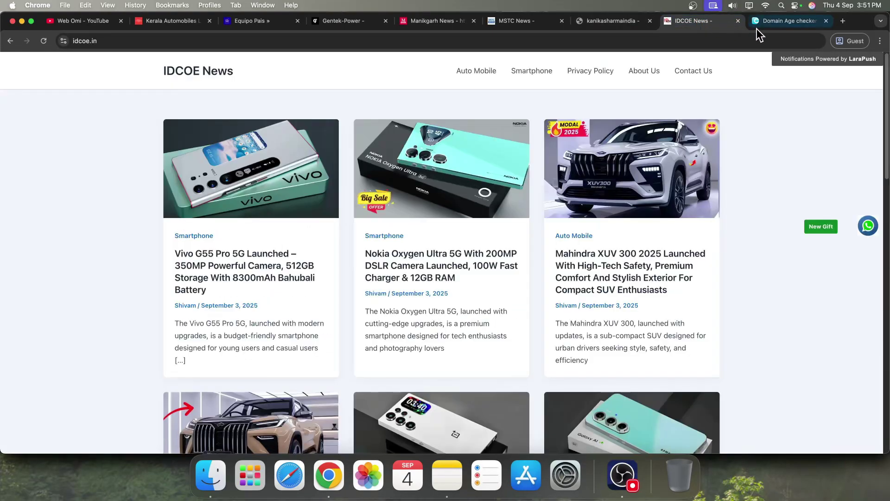
pyautogui.click(758, 26)
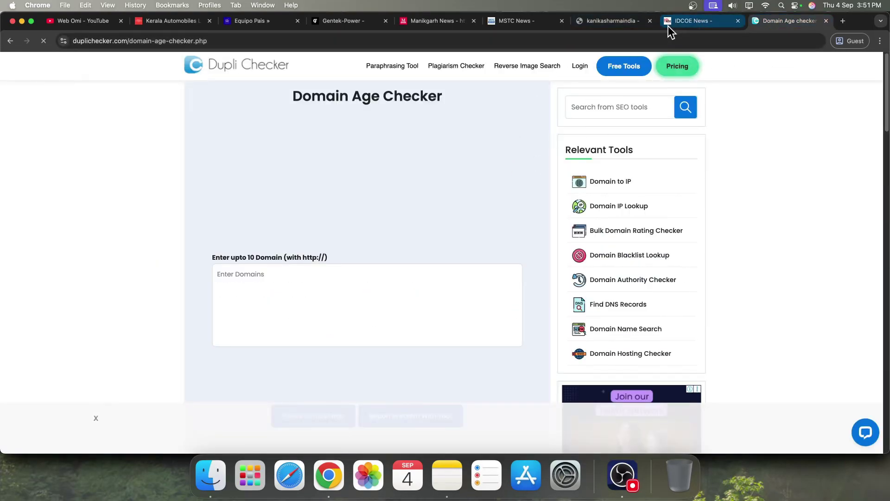
pyautogui.click(682, 26)
pyautogui.click(170, 26)
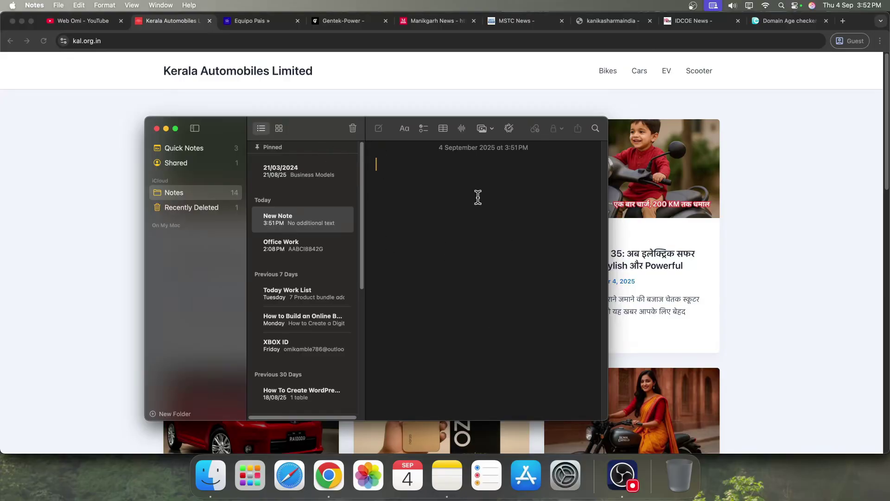
# Leave the blank note and look through the Kerala Automobiles article list down to the page footer.
pyautogui.press('capslock')
pyautogui.click(756, 191)
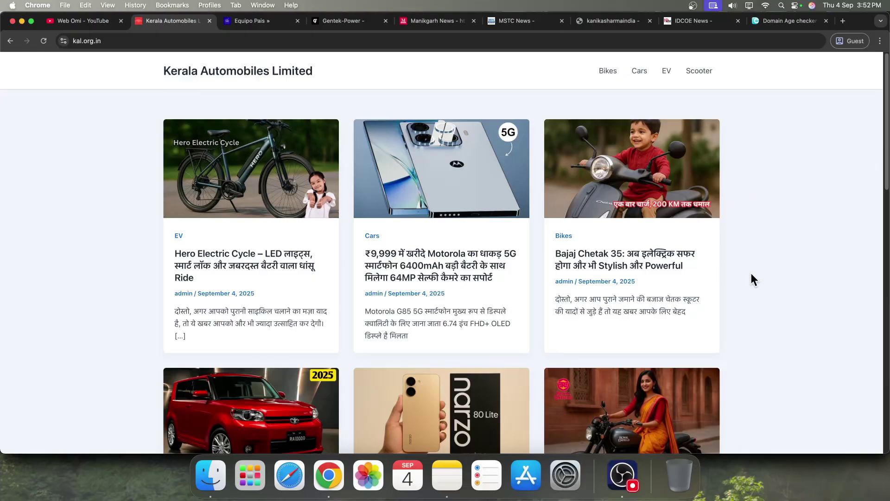
pyautogui.scroll(-10, 744, 279)
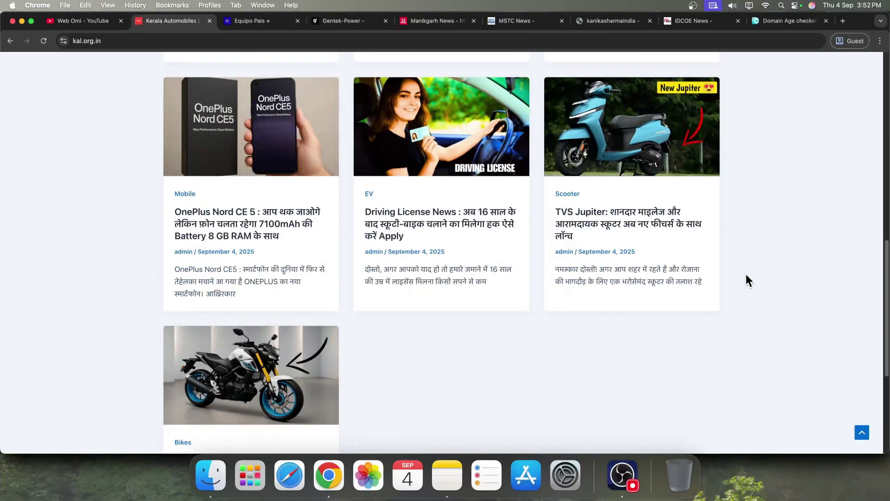
pyautogui.scroll(-5, 745, 280)
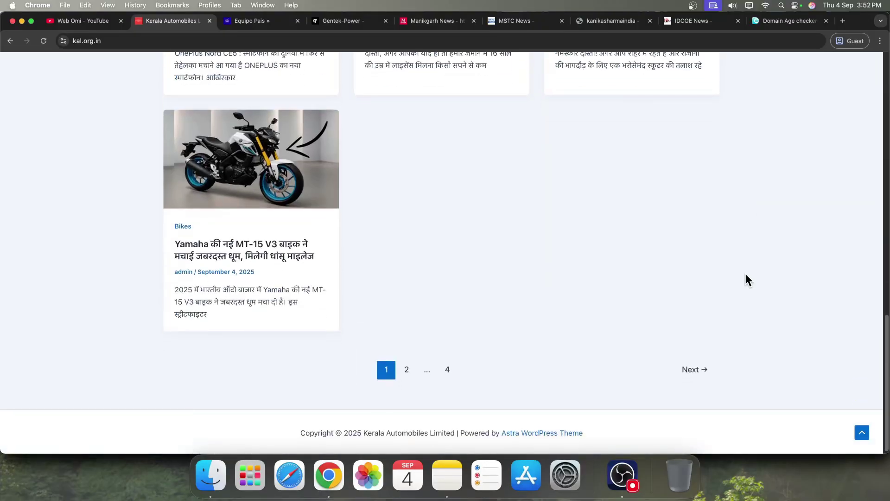
# Check the publication dates of the newest posts on Equipo Pais, Gentek-Power, Manikgarh News and MSTC News.
pyautogui.click(245, 26)
pyautogui.click(171, 21)
pyautogui.click(259, 28)
pyautogui.click(339, 23)
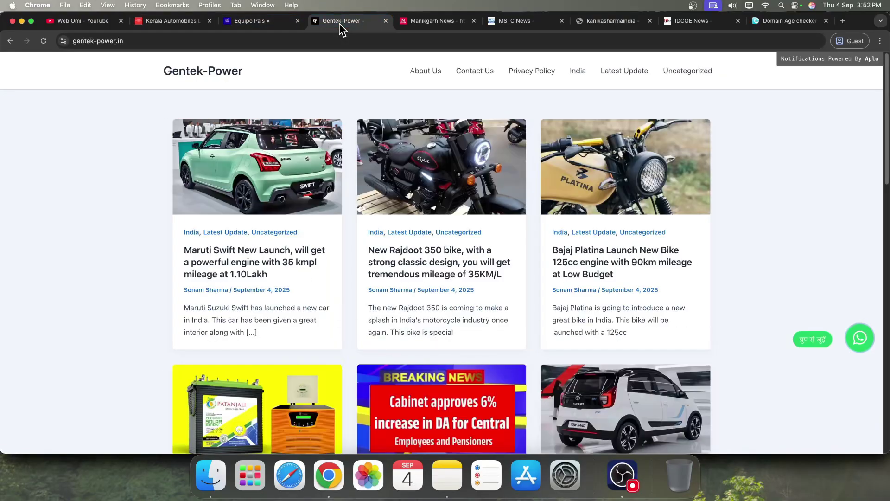
pyautogui.click(441, 23)
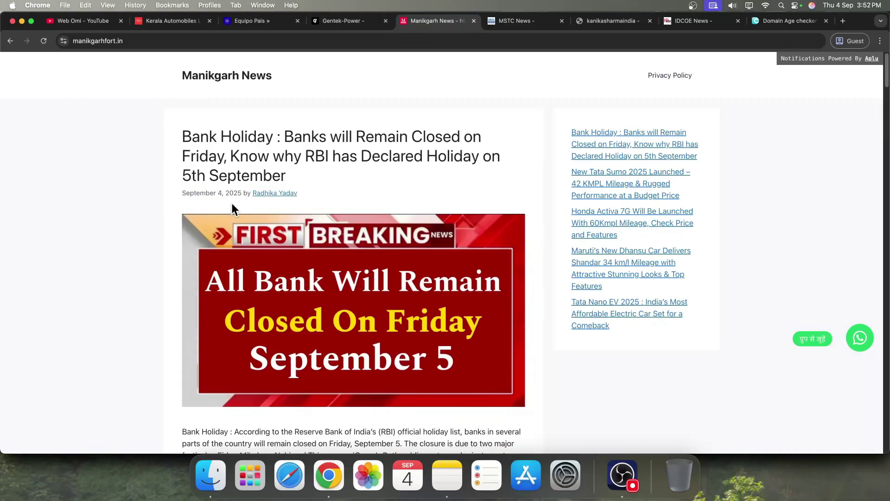
pyautogui.click(529, 26)
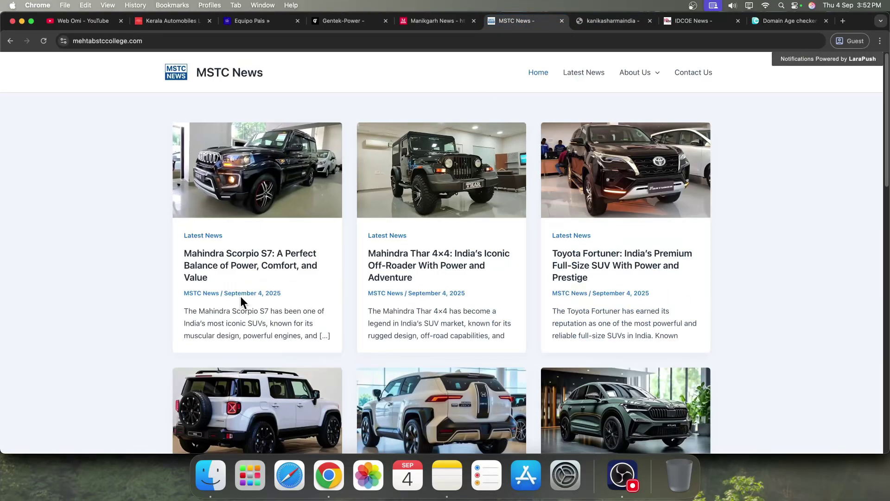
pyautogui.moveTo(238, 293); pyautogui.dragTo(291, 298)
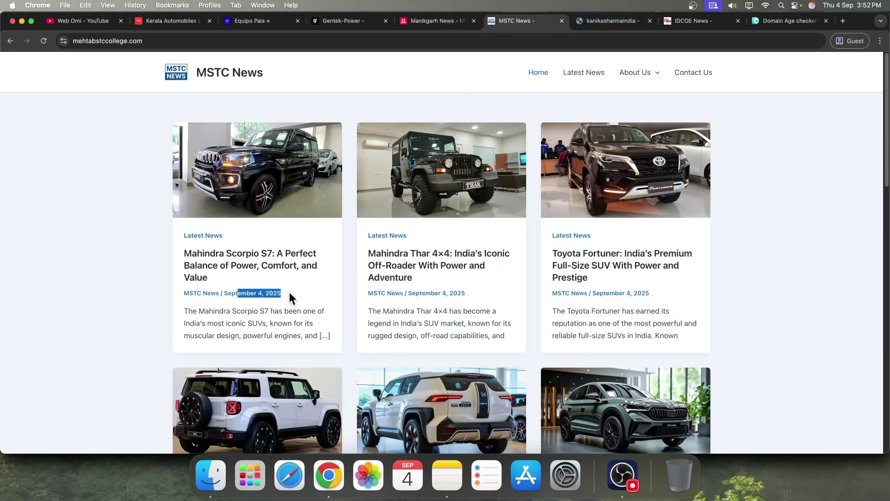
# Check the post dates on the Post Office schemes site and on IDCOE News.
pyautogui.click(624, 21)
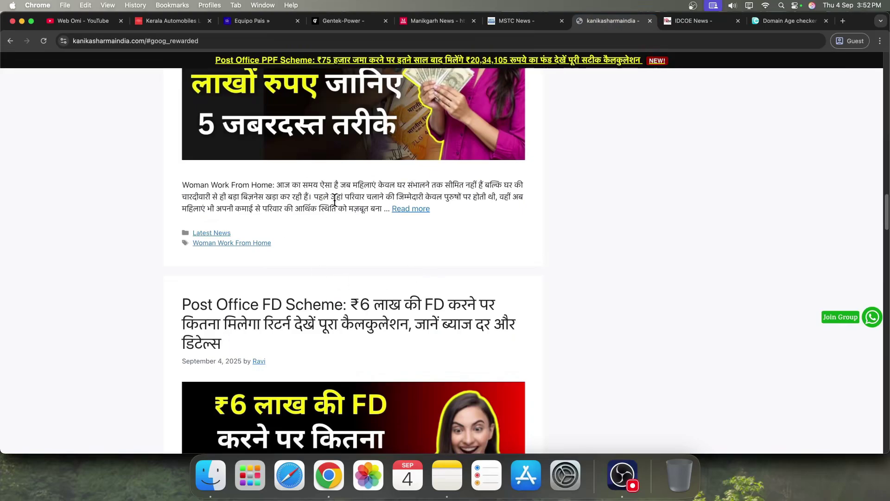
pyautogui.scroll(10, 335, 202)
pyautogui.scroll(5, 477, 181)
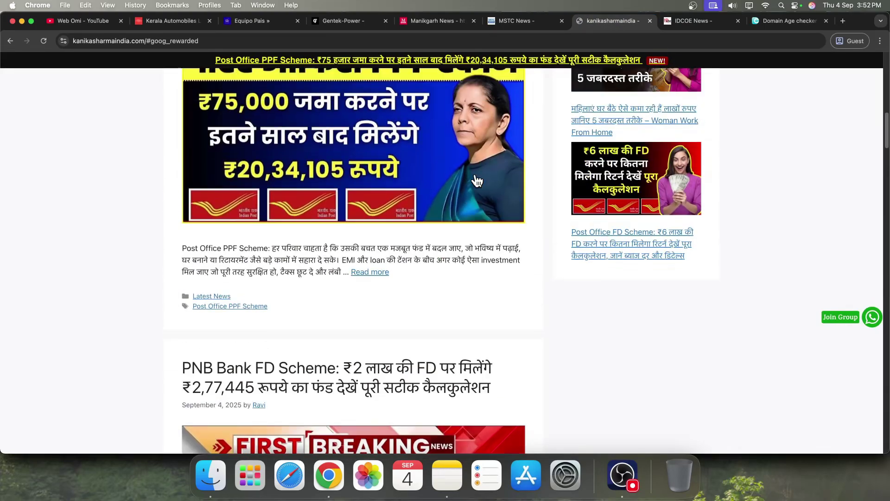
pyautogui.scroll(5, 477, 181)
pyautogui.click(709, 24)
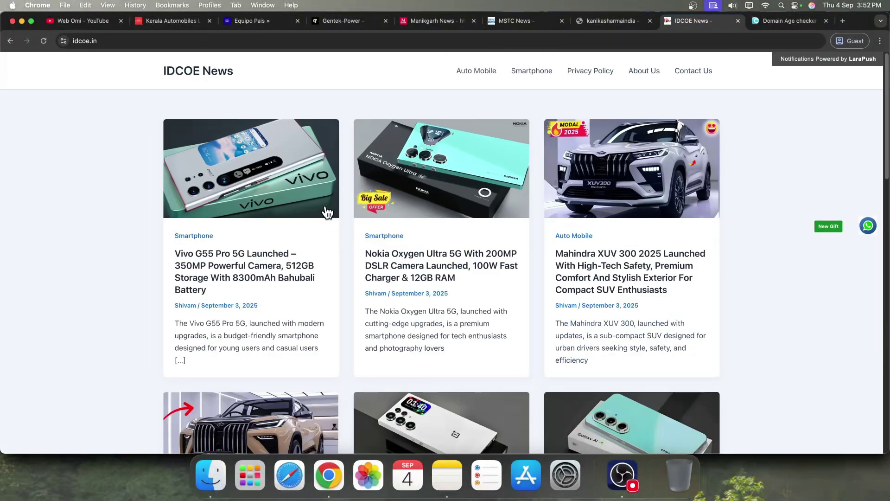
# Review the newest posts on the Kerala Automobiles homepage and bring up the blank note in Notes.
pyautogui.click(248, 21)
pyautogui.click(178, 22)
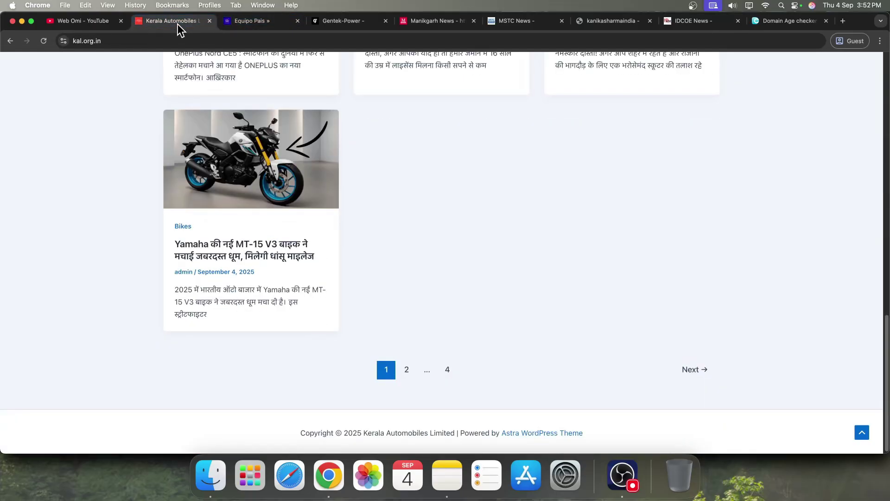
pyautogui.scroll(15, 398, 205)
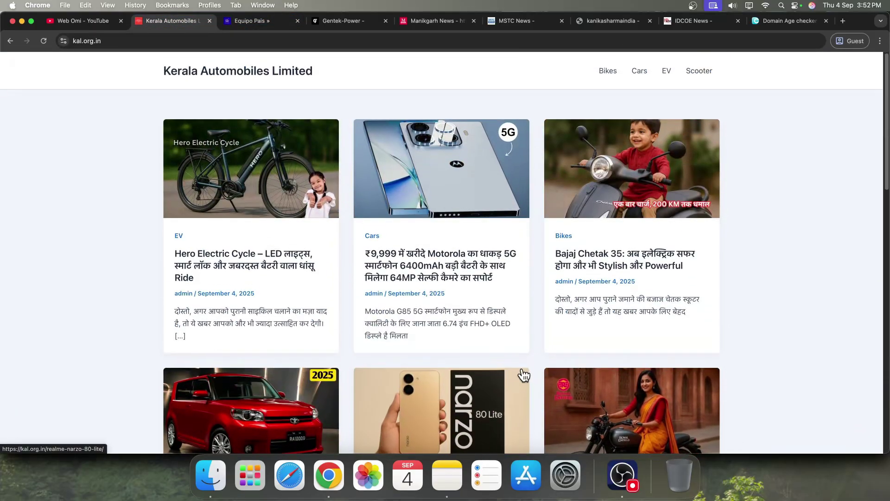
pyautogui.click(447, 472)
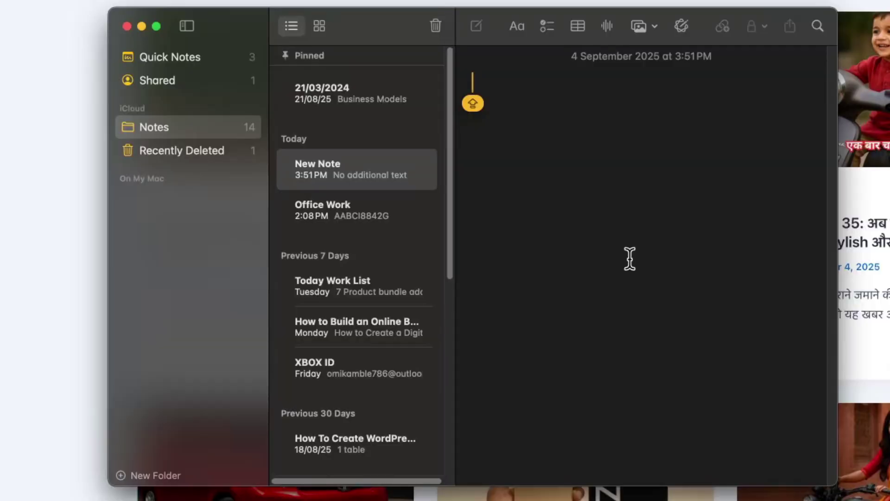
pyautogui.write('10')
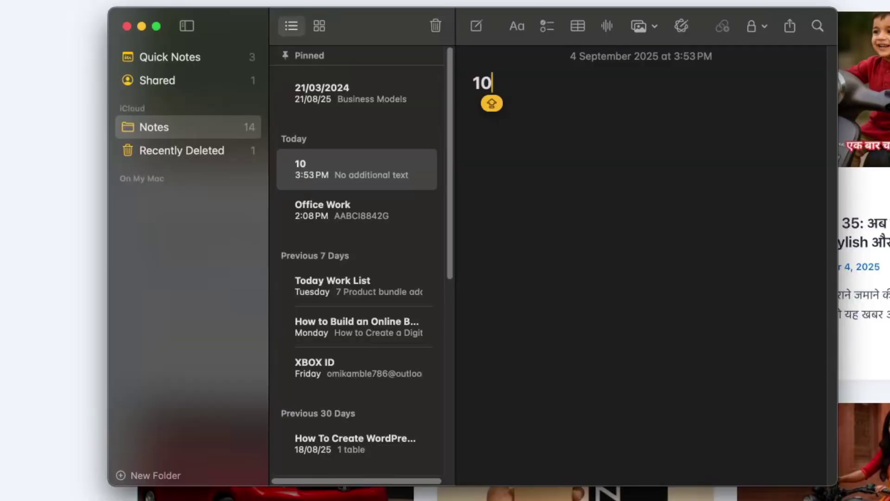
pyautogui.write(' UPDATE')
pyautogui.press('BackSpace')
pyautogui.press('BackSpace')
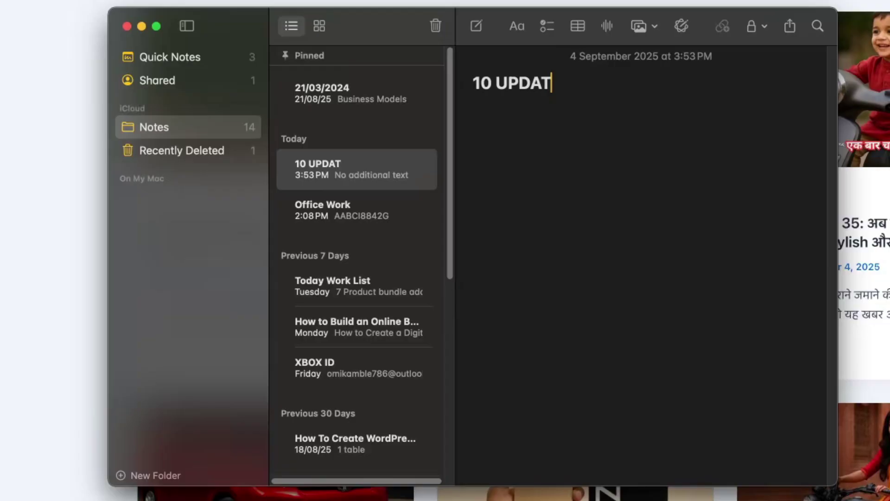
pyautogui.press('BackSpace')
pyautogui.press('BackSpace')
pyautogui.press('BackSpace')
pyautogui.press('BackSpace')
pyautogui.press('BackSpace')
pyautogui.press('BackSpace')
pyautogui.press('BackSpace')
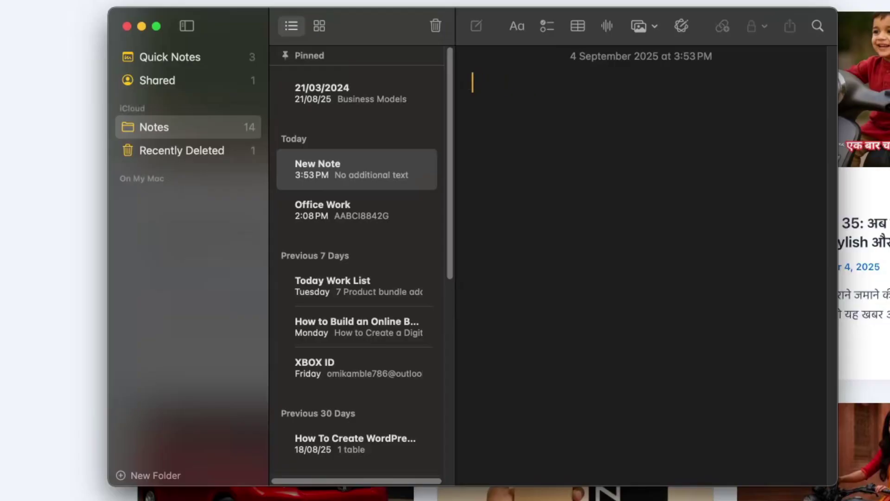
pyautogui.write('NEWS IDEA')
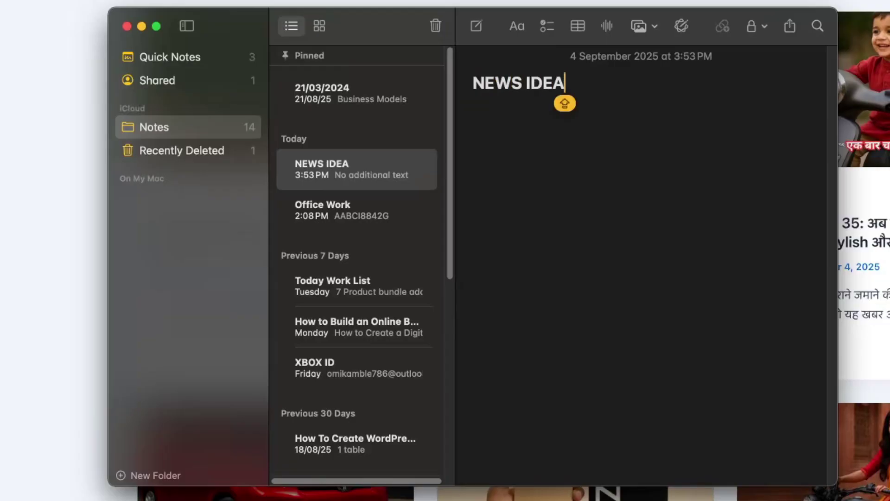
pyautogui.press('BackSpace')
pyautogui.press('BackSpace')
pyautogui.press('BackSpace')
pyautogui.press('BackSpace')
pyautogui.press('BackSpace')
pyautogui.press('BackSpace')
pyautogui.press('BackSpace')
pyautogui.press('BackSpace')
pyautogui.press('BackSpace')
# Title the blank note WEBSITE IDEA and begin a new line beneath it.
pyautogui.write('W')
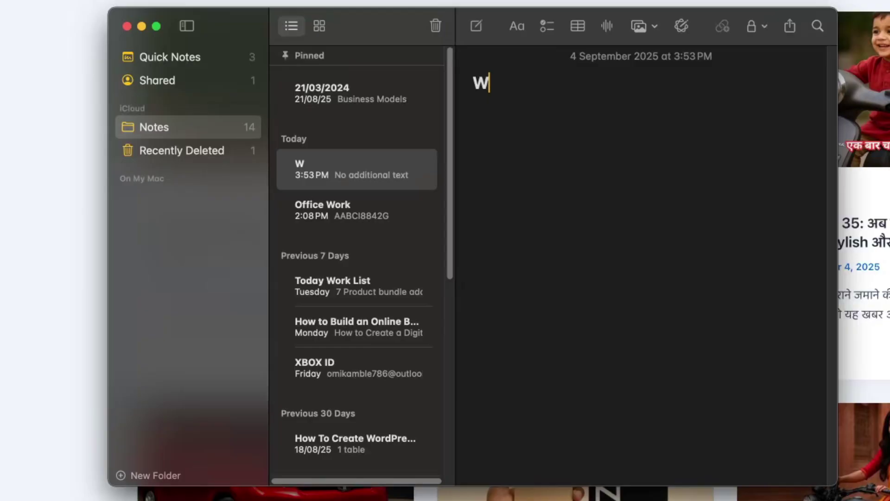
pyautogui.write('EBS')
pyautogui.press('BackSpace')
pyautogui.write('E')
pyautogui.press('BackSpace')
pyautogui.press('BackSpace')
pyautogui.write('EBSIE')
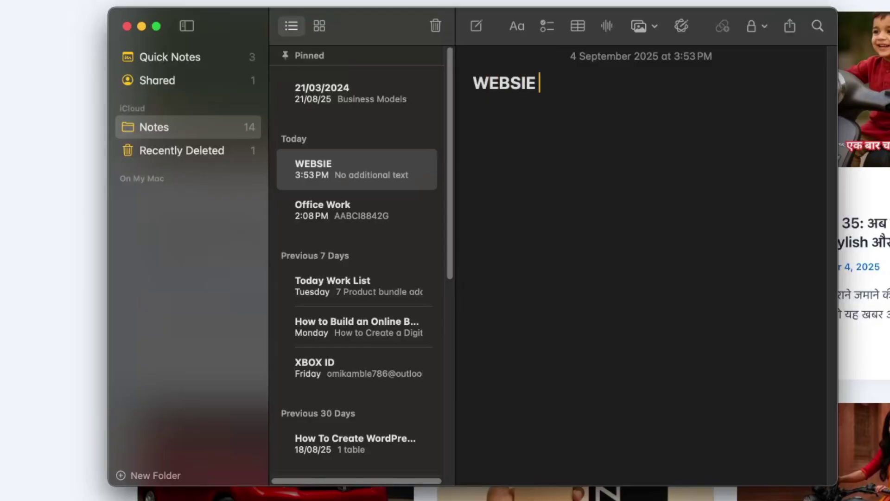
pyautogui.press('BackSpace')
pyautogui.press('BackSpace')
pyautogui.write('TE IDEA')
pyautogui.press('Return')
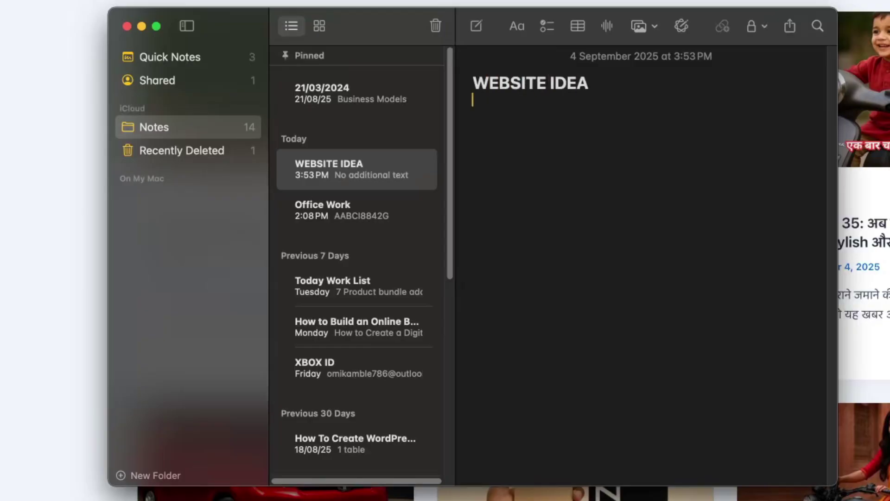
# Add the first numbered item "UPDATE ARTICLE DAILY - 10, 5" under the note's title and begin item 2.
pyautogui.write('1. ')
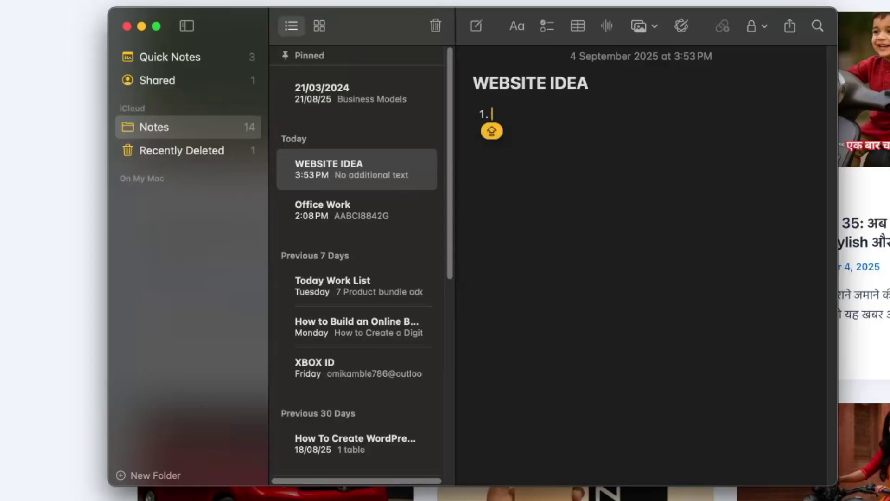
pyautogui.write('UPDATE')
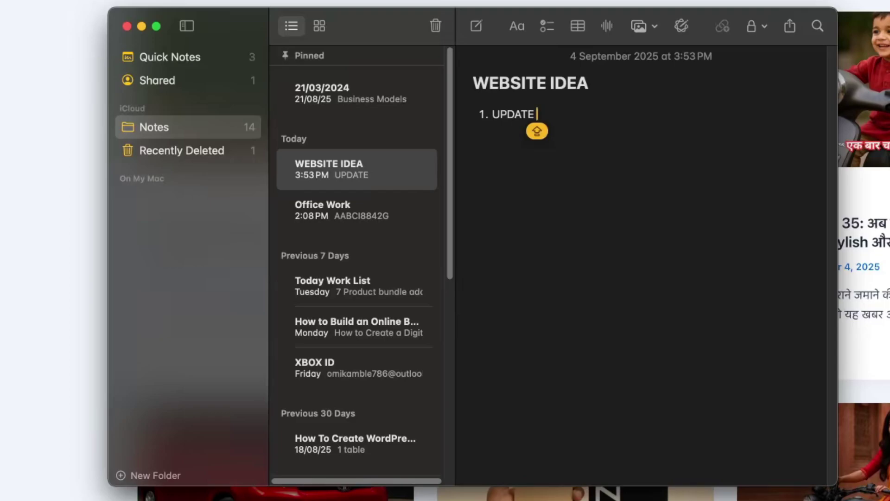
pyautogui.write(' ARTICLE DAIL')
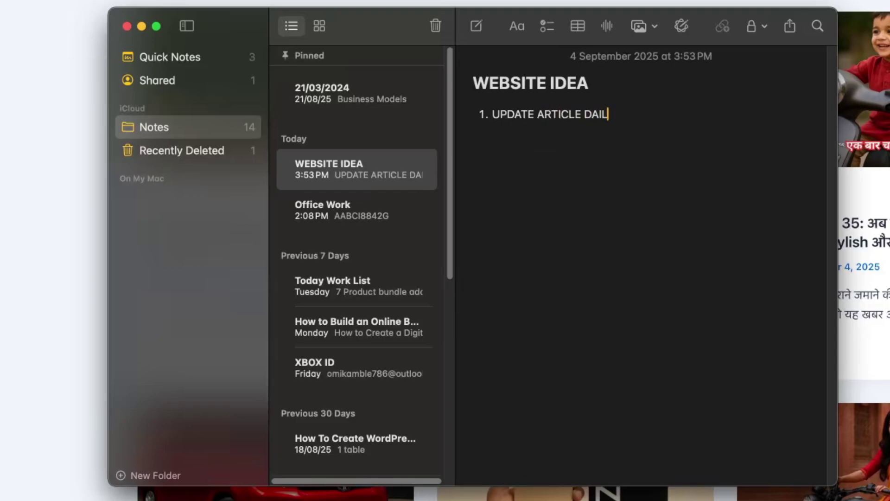
pyautogui.write('Y - 10, 5')
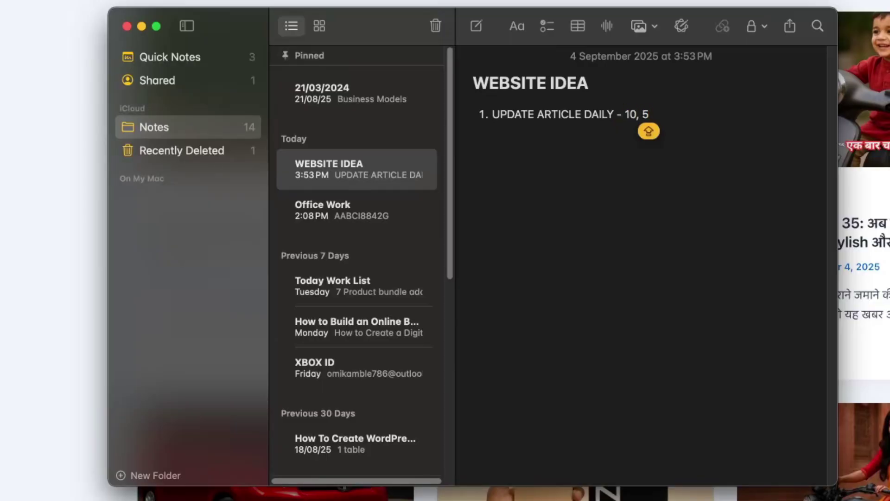
pyautogui.press('Return')
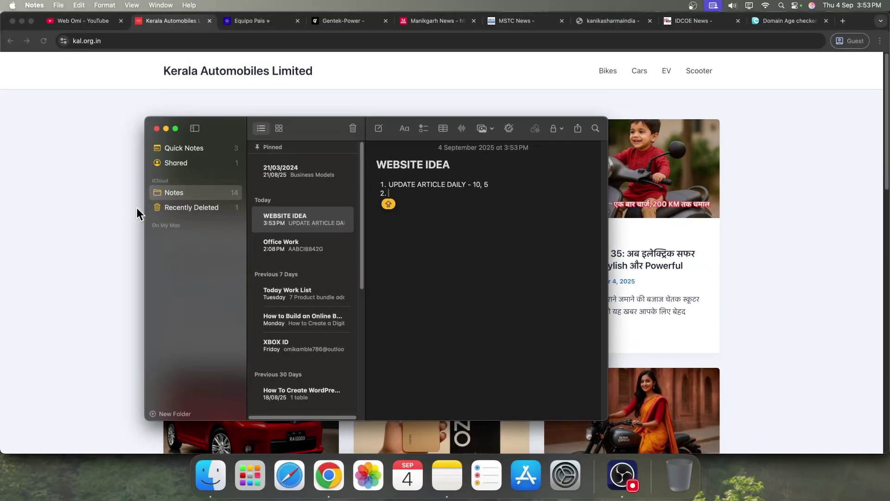
# Return to Chrome, compare the Gentek-Power and Manikgarh News homepages, and examine the Kerala Automobiles homepage down to its footer.
pyautogui.click(100, 155)
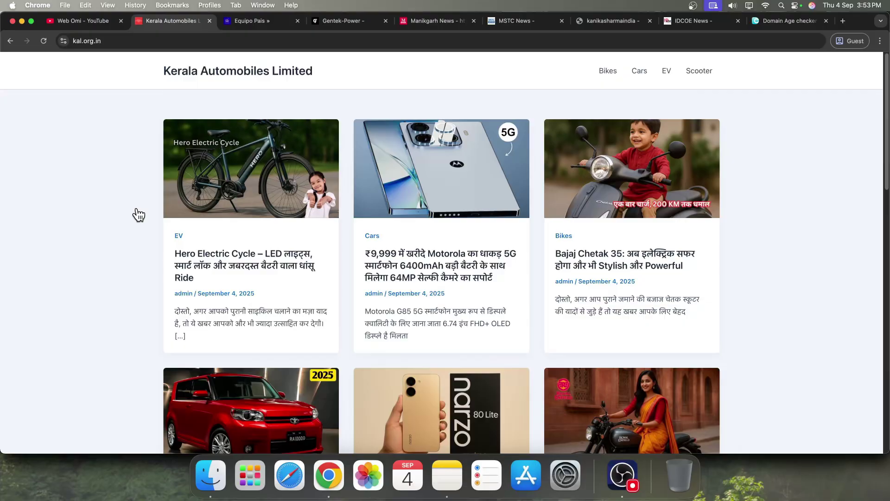
pyautogui.click(337, 21)
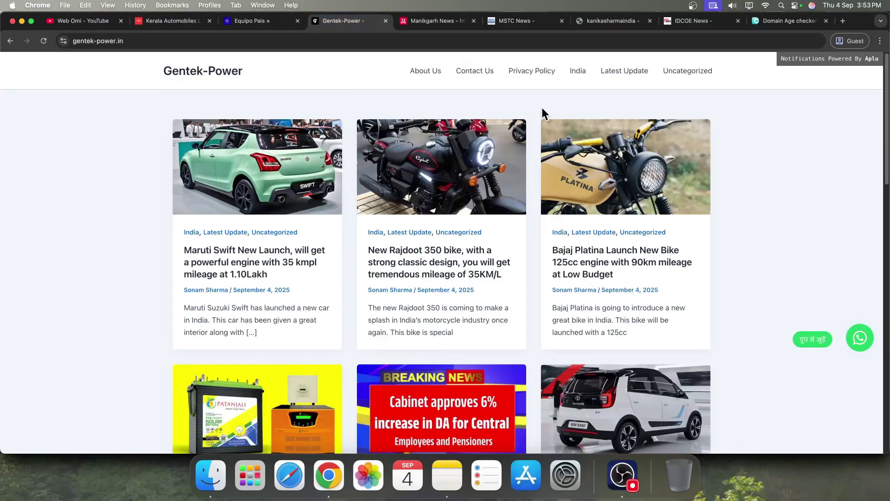
pyautogui.click(443, 23)
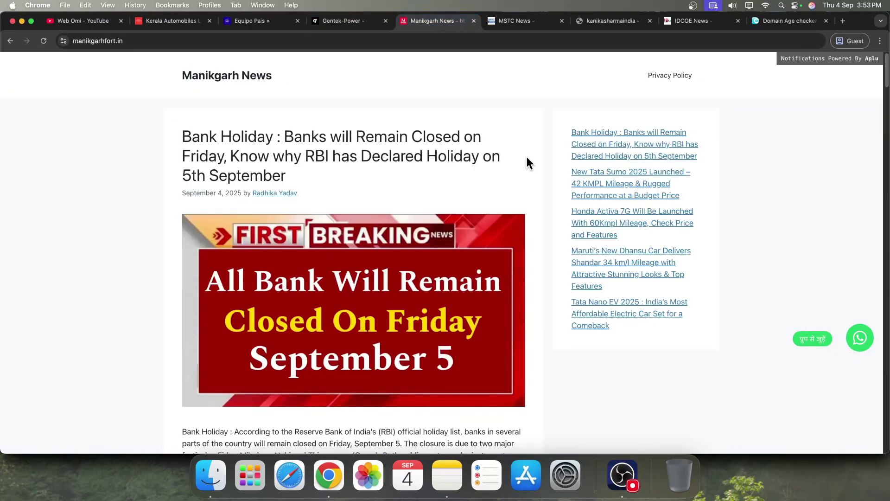
pyautogui.click(175, 22)
pyautogui.scroll(-15, 439, 169)
pyautogui.scroll(3, 433, 169)
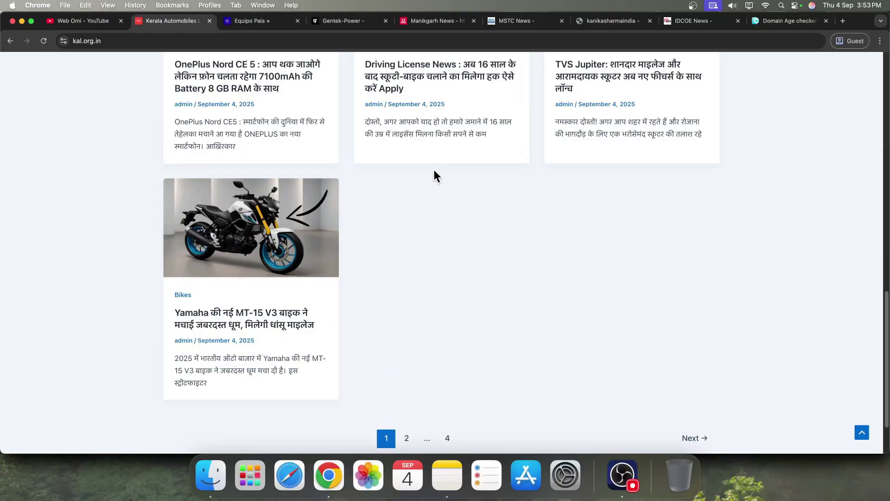
pyautogui.scroll(-4, 451, 231)
pyautogui.scroll(3, 447, 237)
pyautogui.scroll(-5, 451, 250)
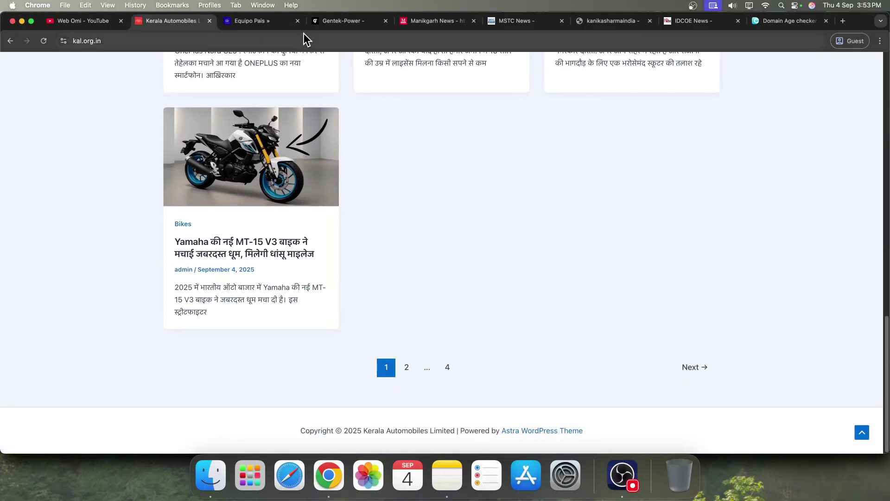
# Examine the homepage layouts of Equipo Pais and Manikgarh News from header to lower posts.
pyautogui.click(289, 27)
pyautogui.scroll(-15, 549, 360)
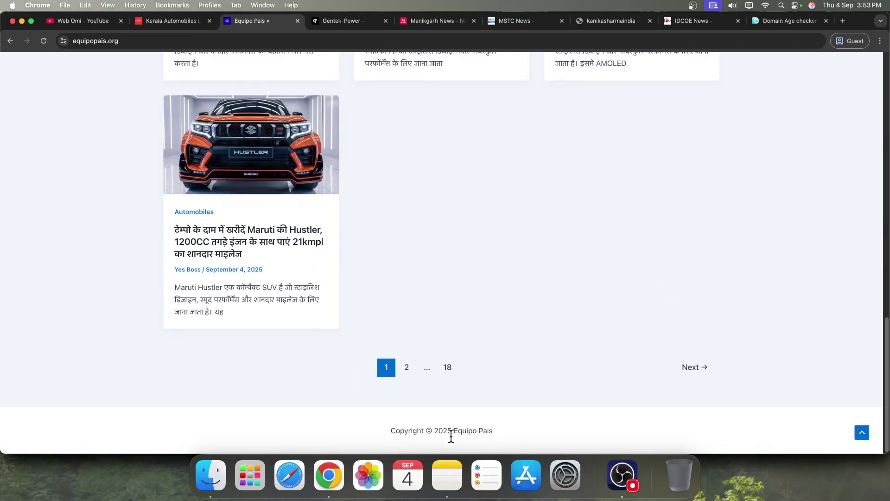
pyautogui.scroll(15, 464, 255)
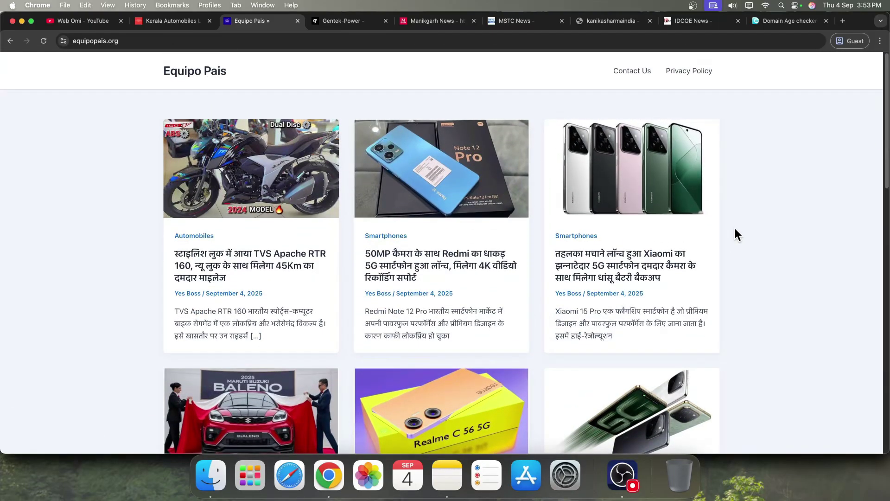
pyautogui.click(433, 21)
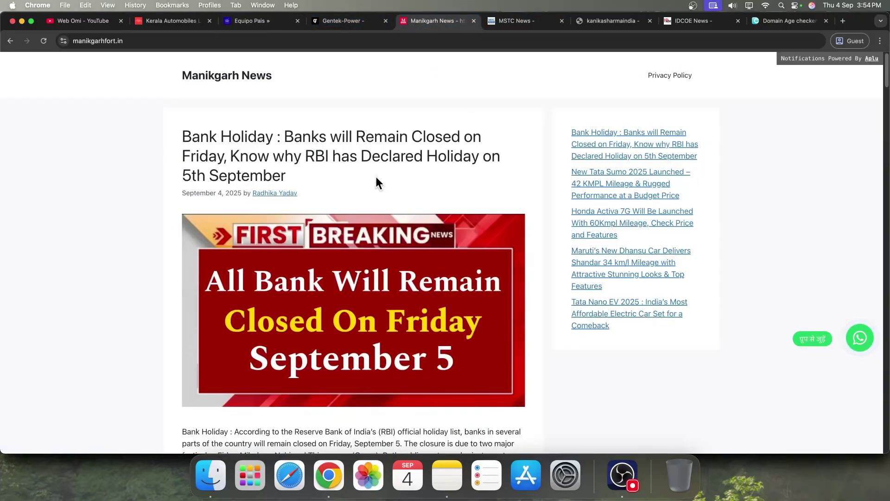
pyautogui.scroll(-10, 463, 178)
pyautogui.scroll(-10, 618, 198)
pyautogui.scroll(15, 605, 214)
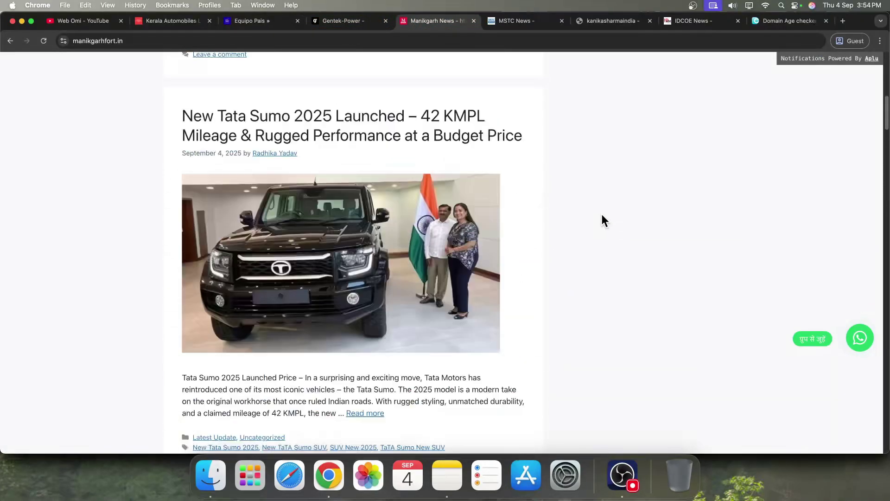
pyautogui.scroll(5, 616, 223)
pyautogui.scroll(-2, 625, 183)
pyautogui.scroll(2, 541, 206)
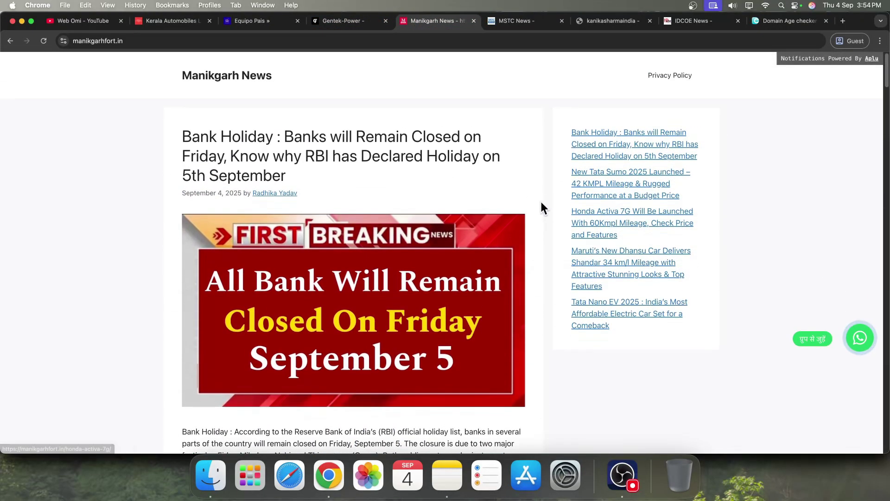
# Check the theme credit in the Kerala Automobiles footer and the category links in its header.
pyautogui.click(166, 21)
pyautogui.scroll(5, 472, 253)
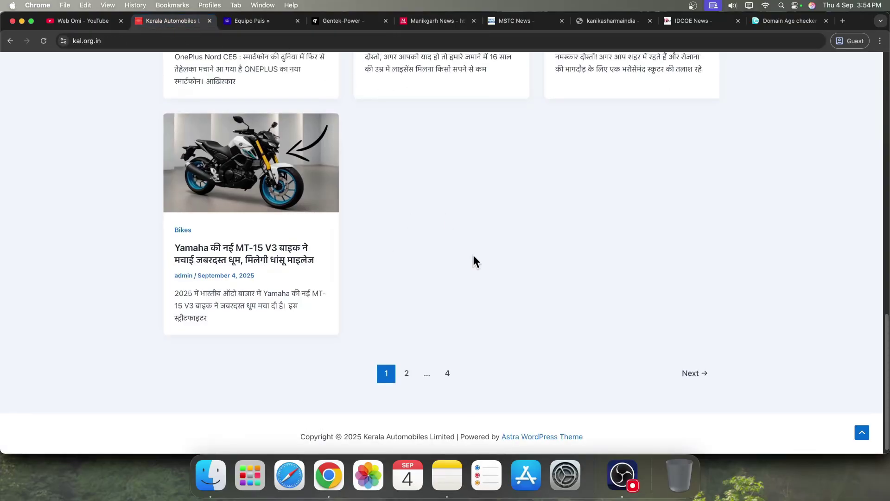
pyautogui.scroll(-4, 468, 264)
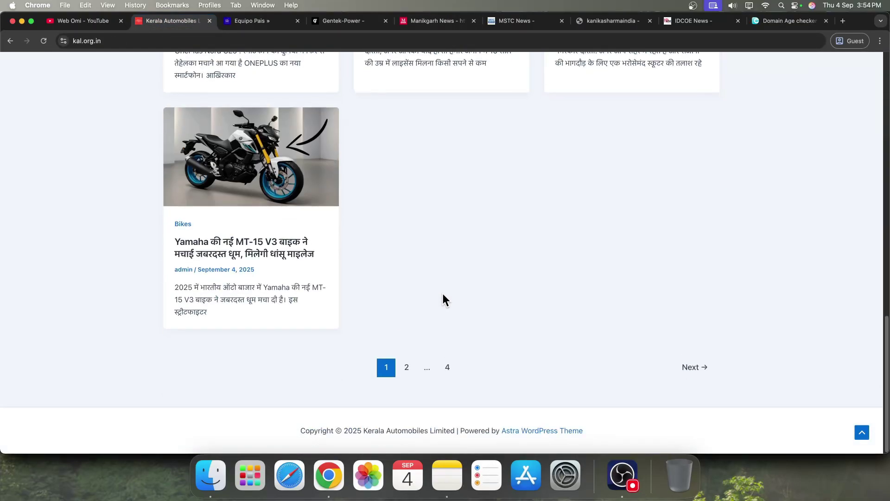
pyautogui.scroll(7, 443, 296)
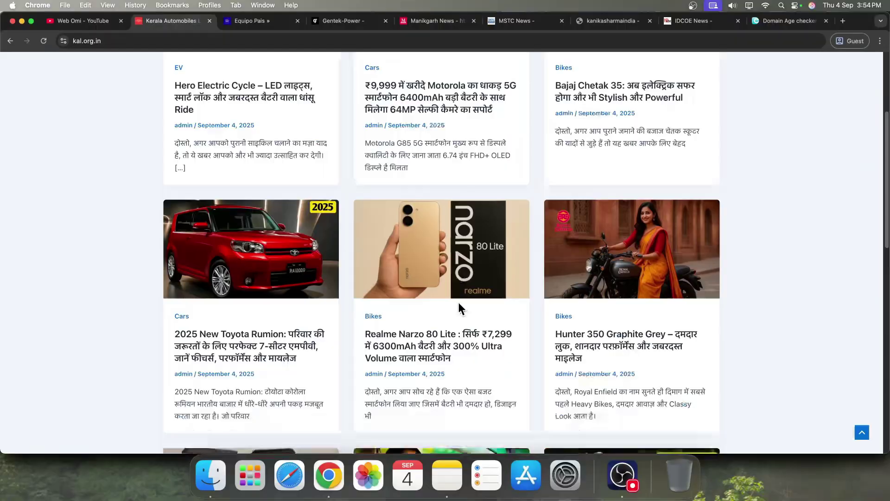
pyautogui.scroll(4, 458, 279)
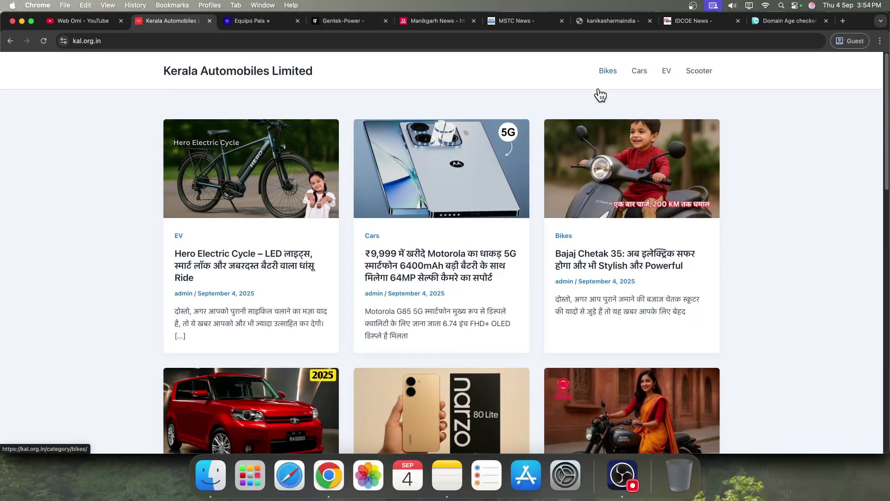
# Switch back to Notes and write "WEBSITE - GP, ASTRA" as the second numbered item.
pyautogui.click(446, 470)
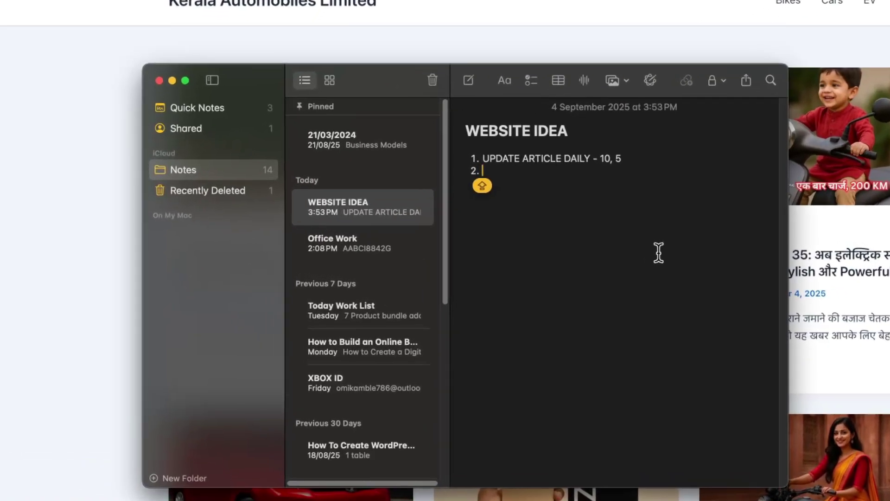
pyautogui.write('WEB')
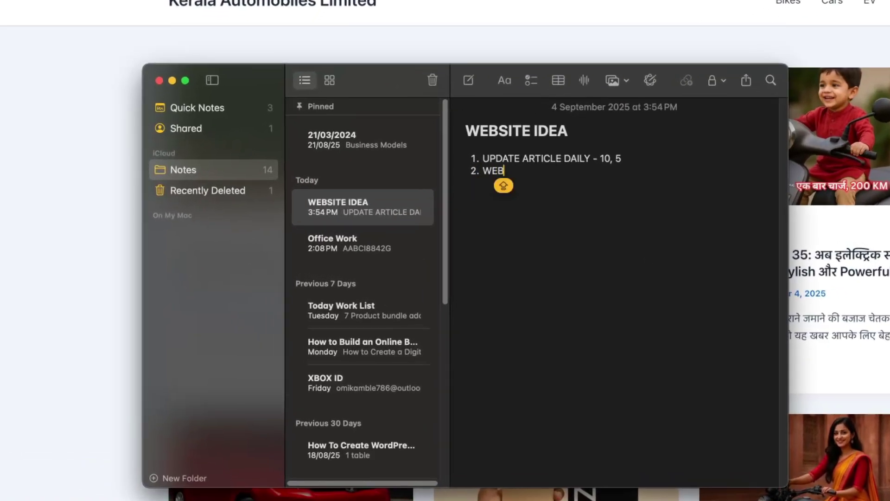
pyautogui.write('SITE ST')
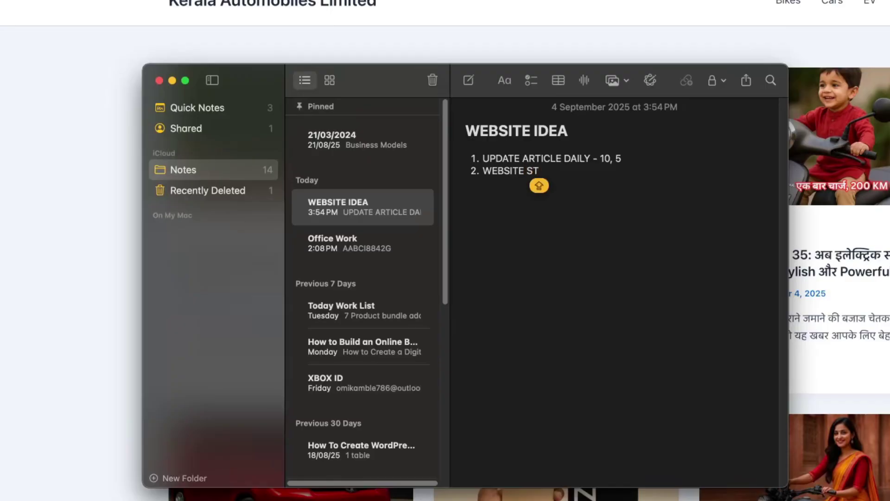
pyautogui.press('BackSpace')
pyautogui.press('BackSpace')
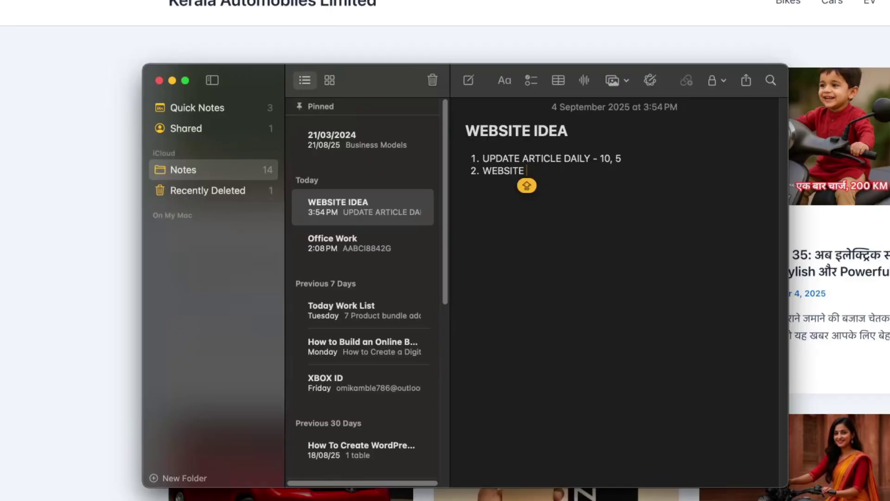
pyautogui.write('- GE')
pyautogui.press('BackSpace')
pyautogui.write('P,')
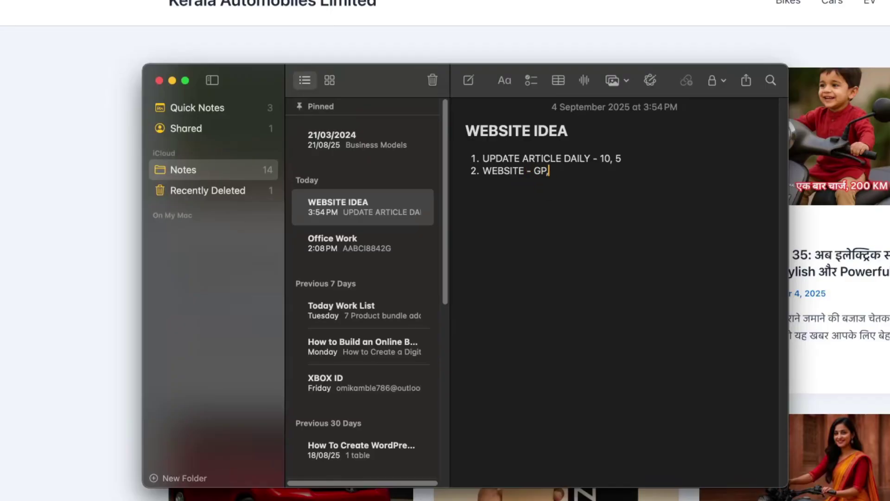
pyautogui.write(' ASTRA')
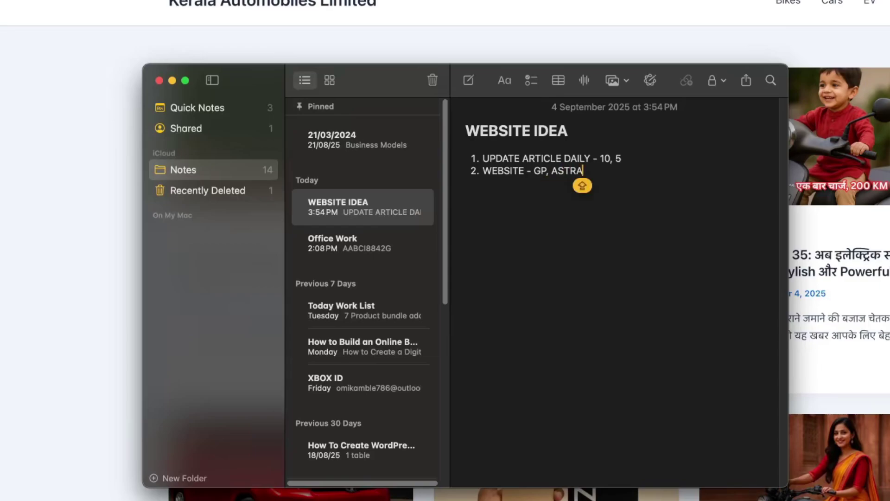
# Insert the word DESIGN after WEBSITE in the second numbered item.
pyautogui.press('Left')
pyautogui.press('Left')
pyautogui.press('Left')
pyautogui.press('Left')
pyautogui.press('Left')
pyautogui.press('Left')
pyautogui.write('DES')
pyautogui.write('IGN')
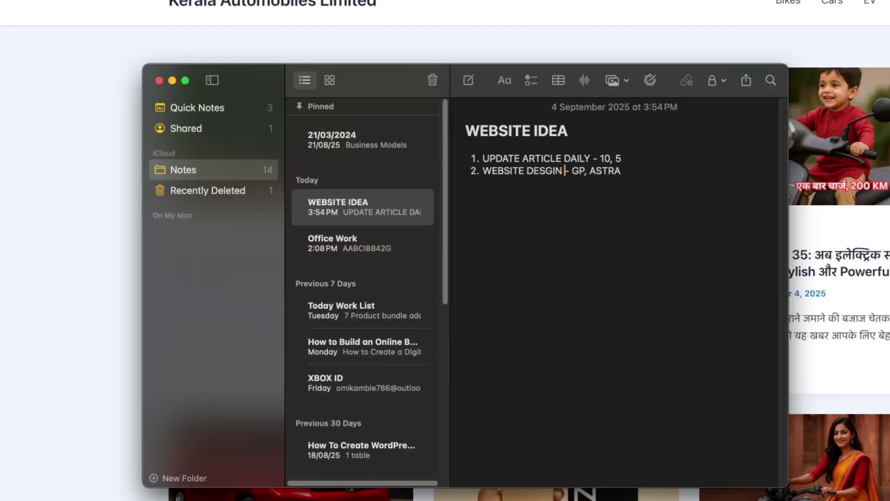
# Append "( WEBOMISOLUTIONS.STORE )" to the end of the second item and begin item 3.
pyautogui.press('Right')
pyautogui.press('Right')
pyautogui.press('Right')
pyautogui.press('Right')
pyautogui.press('Right')
pyautogui.press('Right')
pyautogui.press('Right')
pyautogui.press('Right')
pyautogui.press('Right')
pyautogui.press('Right')
pyautogui.press('Right')
pyautogui.write('(')
pyautogui.write('EBOMISOLUTIONS')
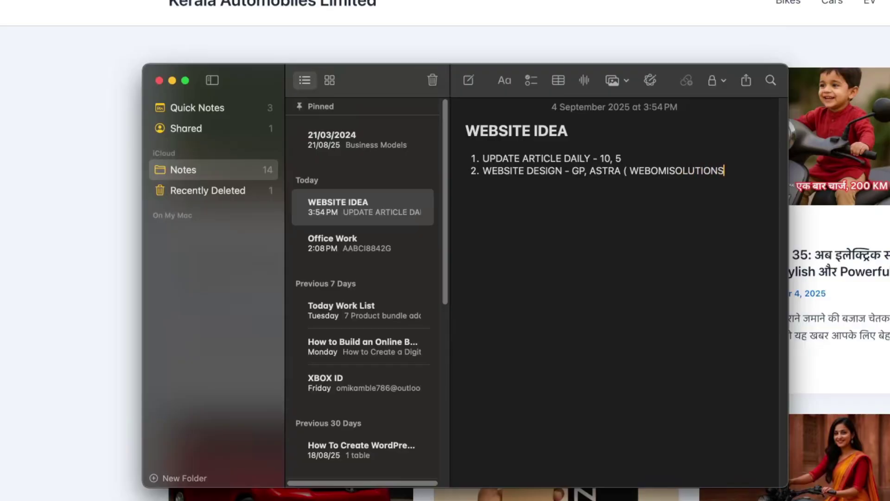
pyautogui.press('capslock')
pyautogui.write('-STOR')
pyautogui.press('BackSpace')
pyautogui.press('BackSpace')
pyautogui.press('BackSpace')
pyautogui.press('BackSpace')
pyautogui.press('BackSpace')
pyautogui.write('.STORE')
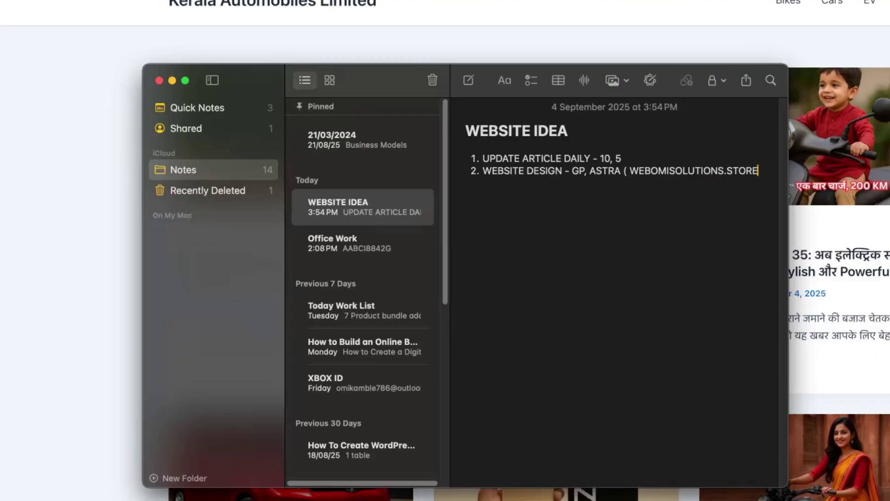
pyautogui.press('capslock')
pyautogui.press('Return')
pyautogui.press('capslock')
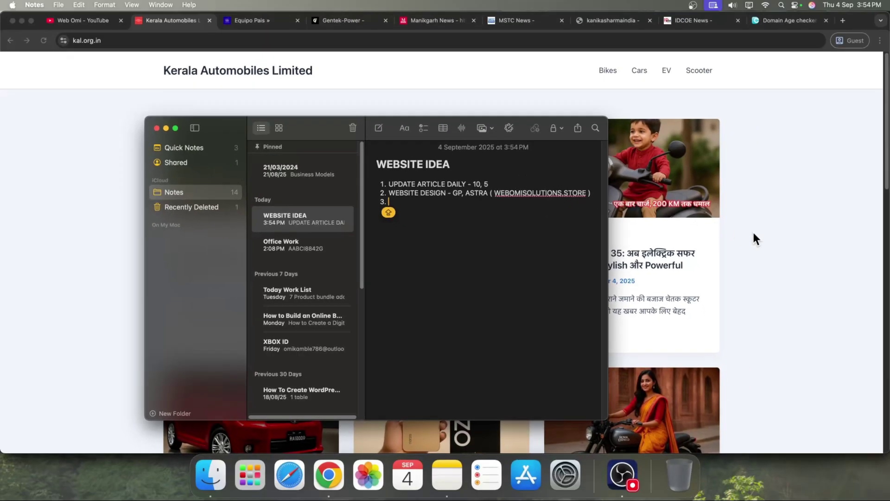
# Switch to the browser and compare the Kerala Automobiles and Equipo Pais home pages from header to footer.
pyautogui.click(774, 237)
pyautogui.scroll(-15, 644, 185)
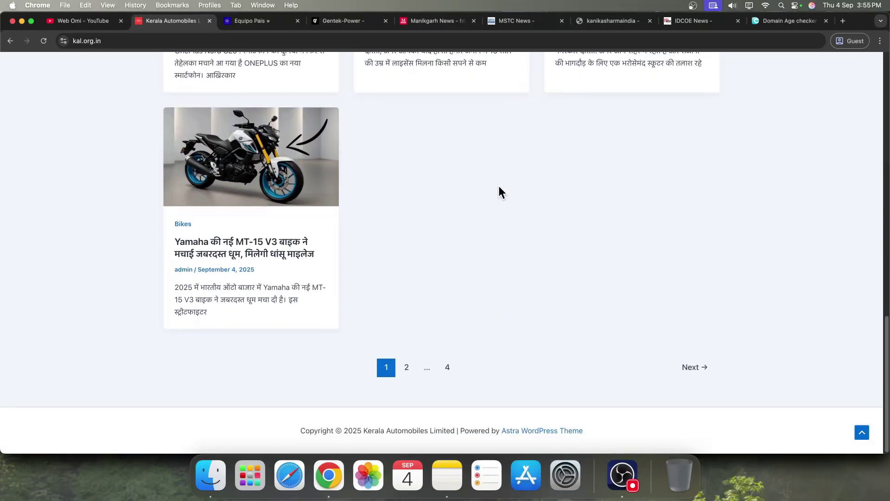
pyautogui.scroll(15, 488, 213)
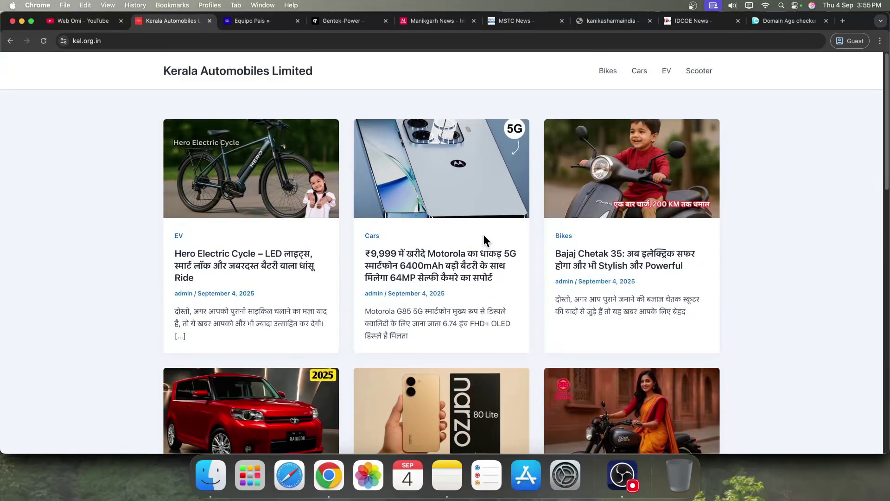
pyautogui.click(256, 21)
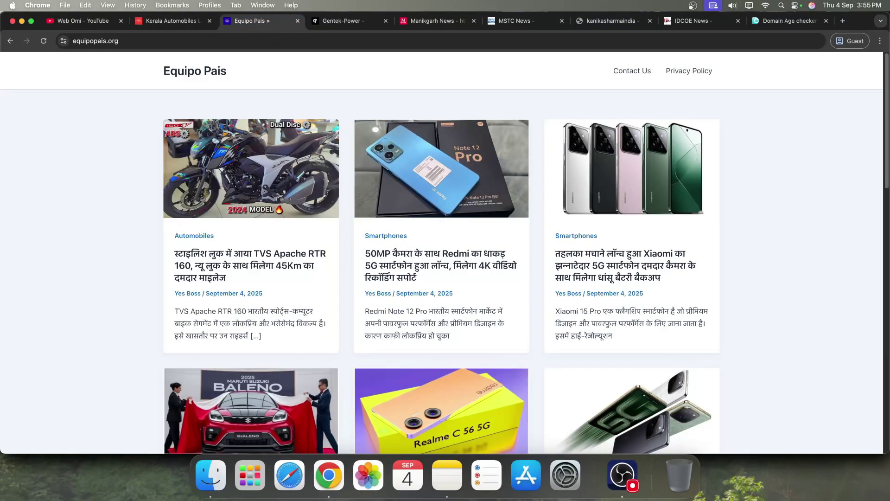
pyautogui.scroll(-15, 419, 182)
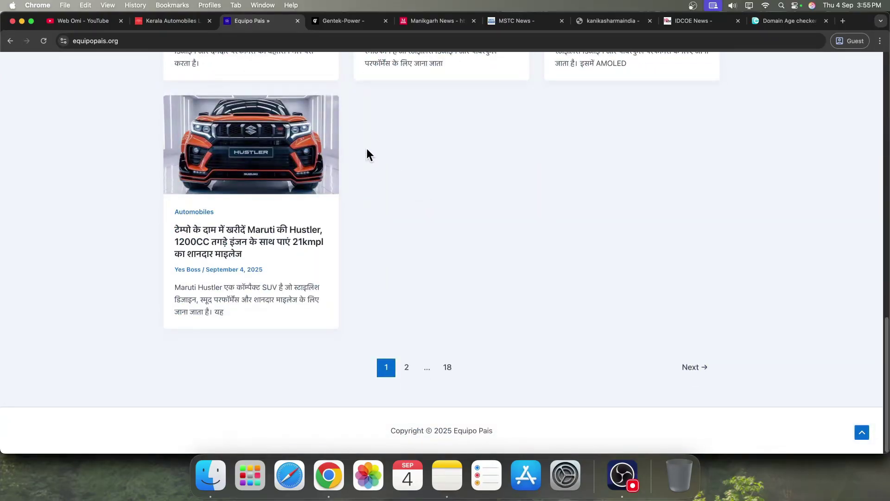
pyautogui.click(175, 24)
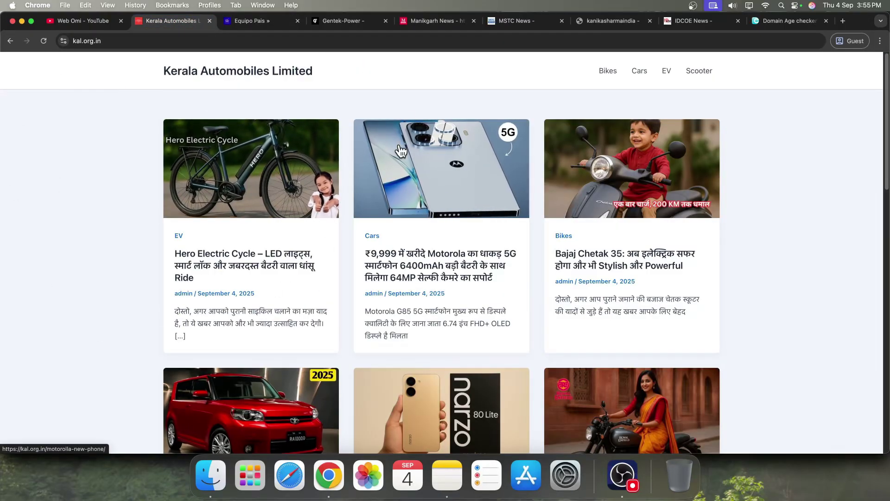
# Check which page links the Gentek-Power, Manikgarh News and MSTC News headers offer, including the MSTC About Us submenu.
pyautogui.click(338, 23)
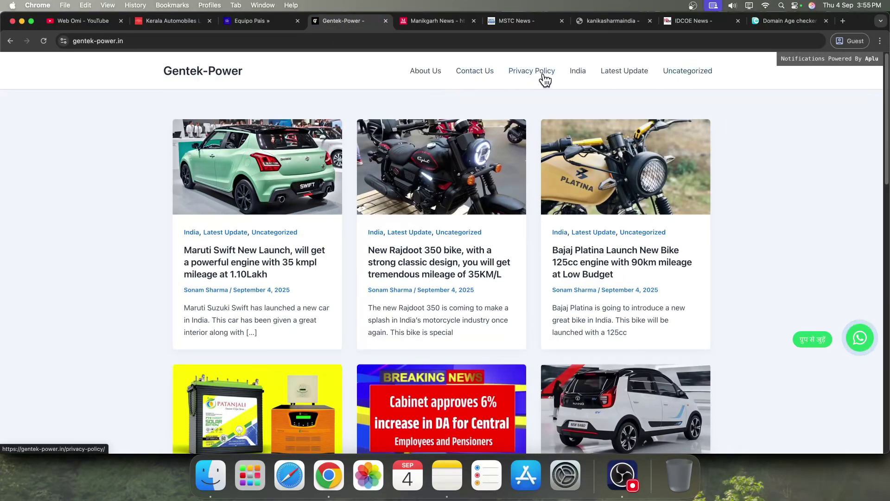
pyautogui.click(444, 25)
pyautogui.scroll(-20, 524, 143)
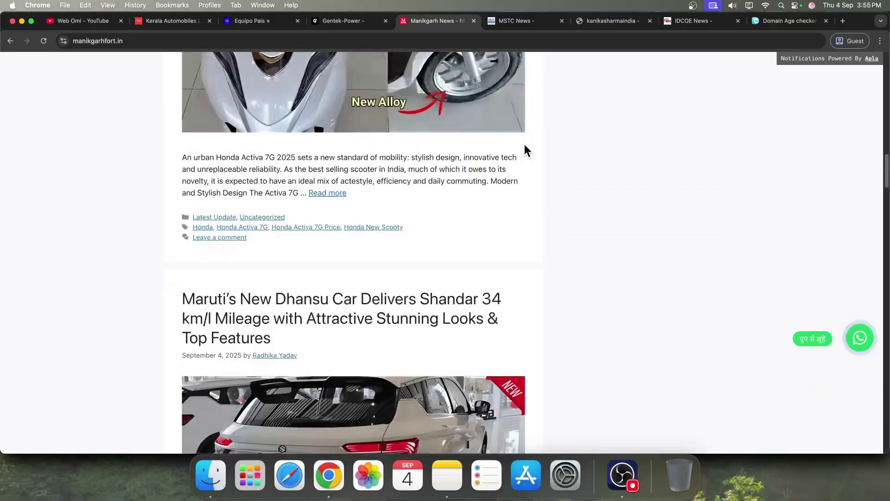
pyautogui.scroll(20, 579, 176)
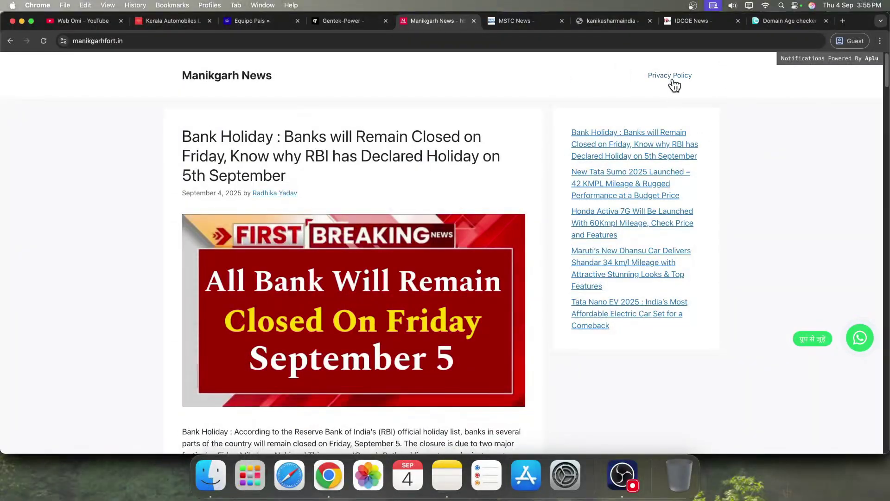
pyautogui.click(549, 25)
pyautogui.moveTo(638, 72)
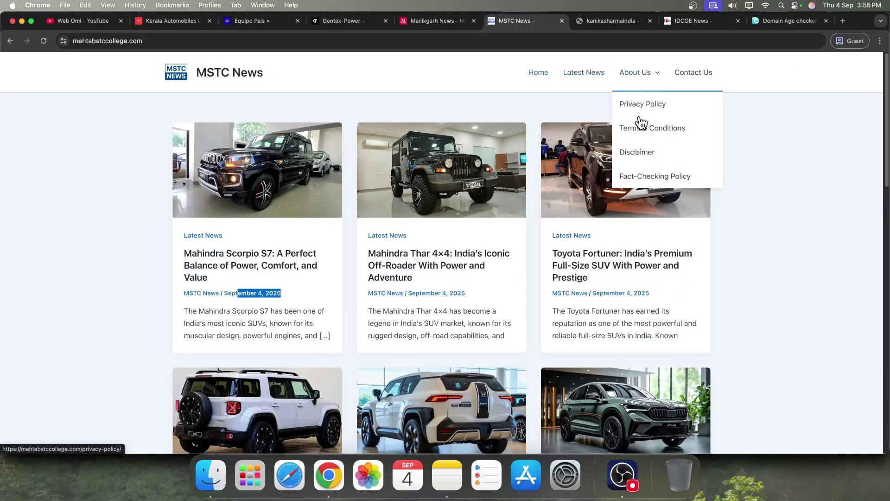
# Look through the post office scheme blog down to the page links in its footer.
pyautogui.click(610, 25)
pyautogui.scroll(-1, 592, 155)
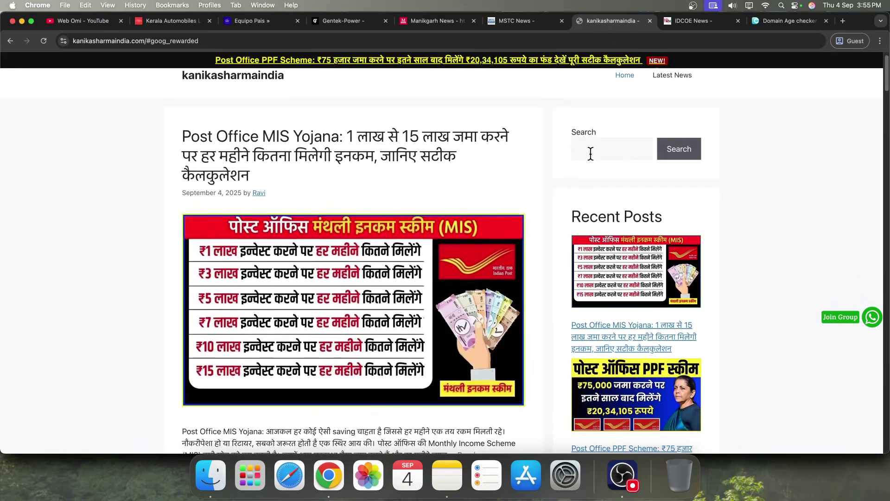
pyautogui.scroll(-15, 689, 173)
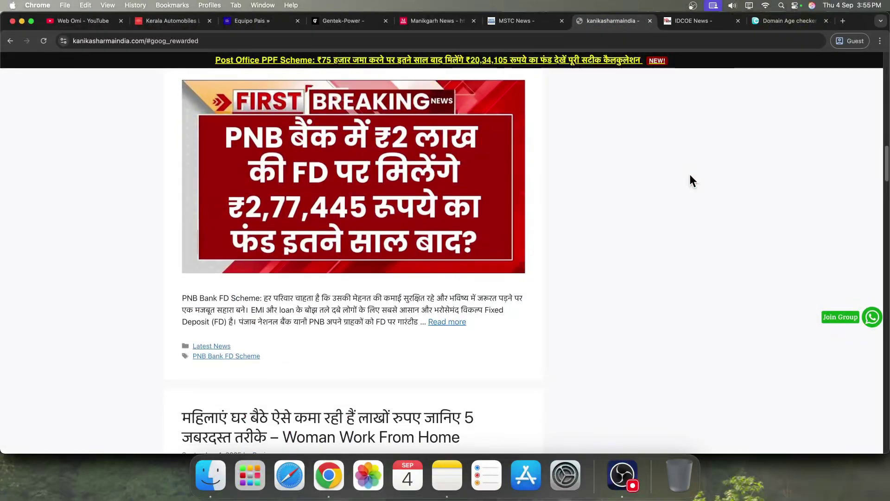
pyautogui.scroll(-20, 689, 175)
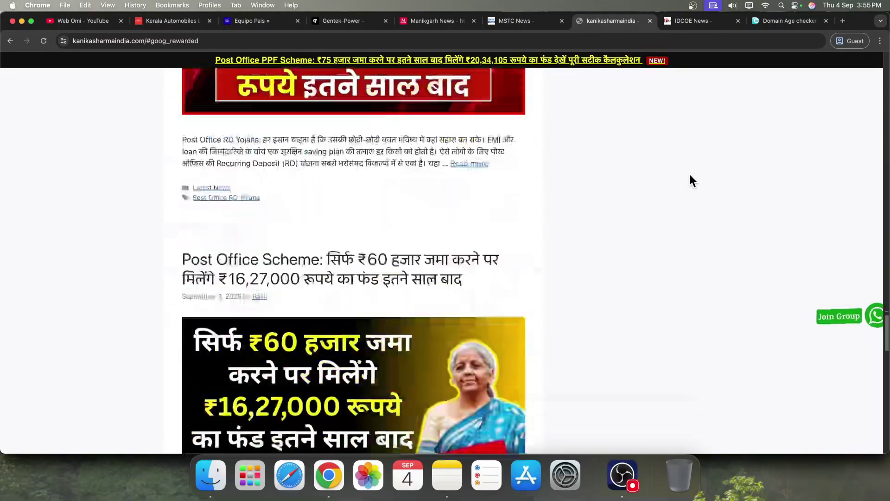
pyautogui.scroll(-10, 689, 176)
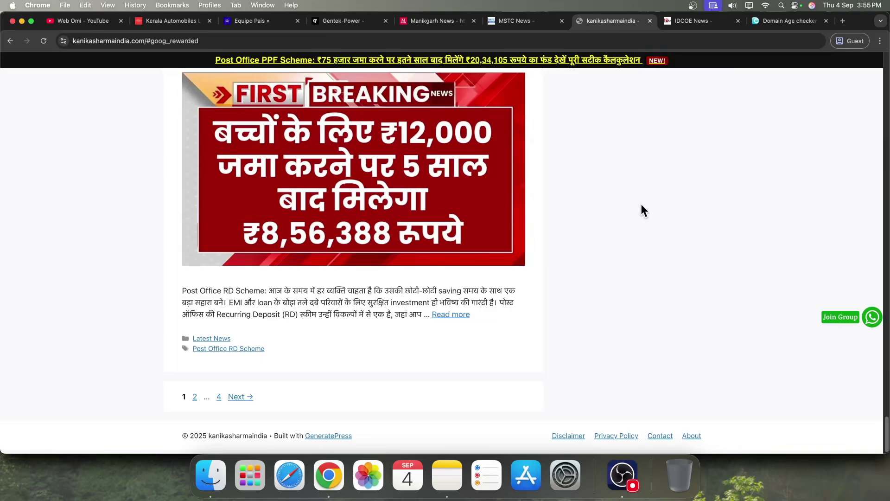
# Examine the IDCOE News header links and article layout, and return to the Kerala Automobiles site.
pyautogui.click(685, 23)
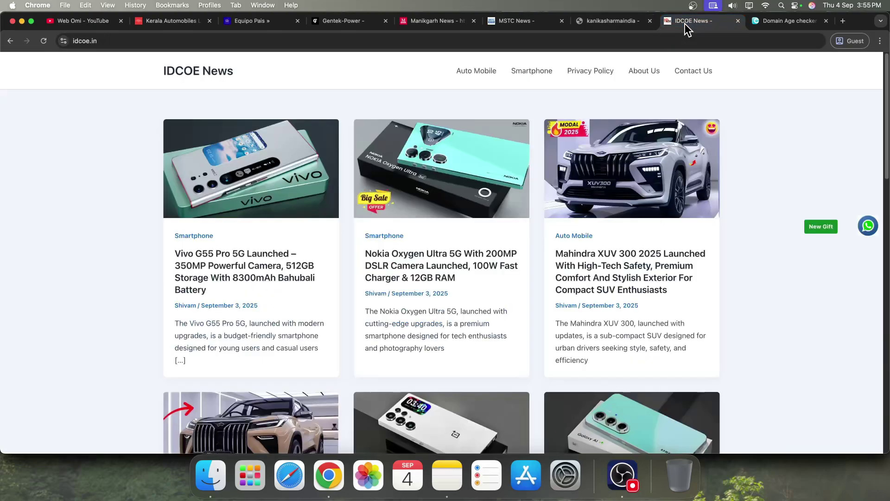
pyautogui.scroll(-1, 555, 203)
pyautogui.scroll(-15, 554, 203)
pyautogui.scroll(10, 555, 203)
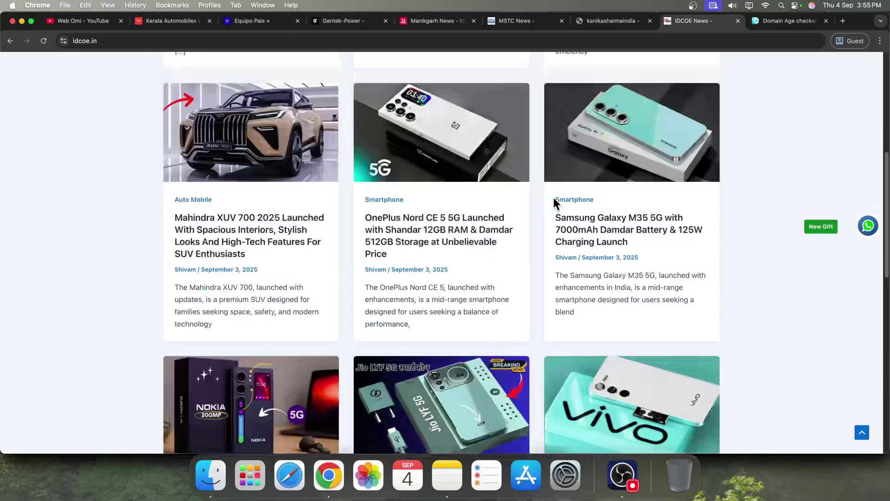
pyautogui.scroll(5, 574, 226)
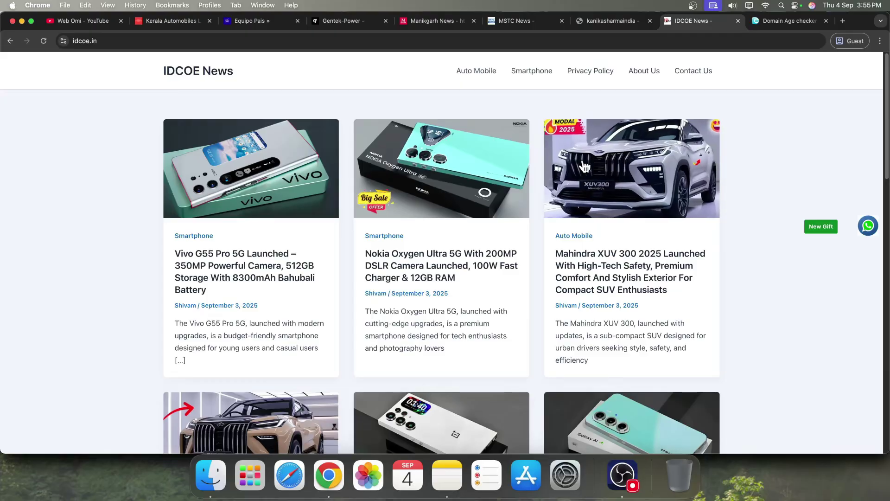
pyautogui.click(172, 20)
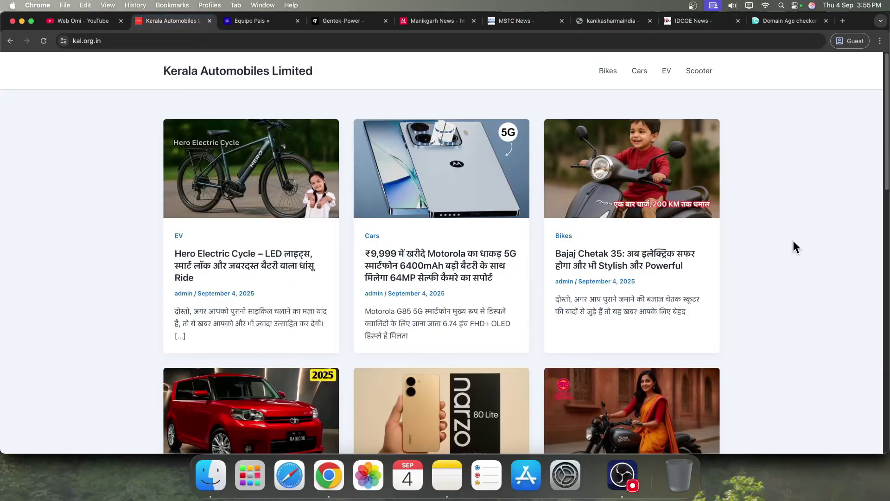
# Switch to Notes, write "PAGES - 3 TYPE ABOUT US, CONTACT US, POLICY" as the third numbered item and begin item 4.
pyautogui.click(447, 475)
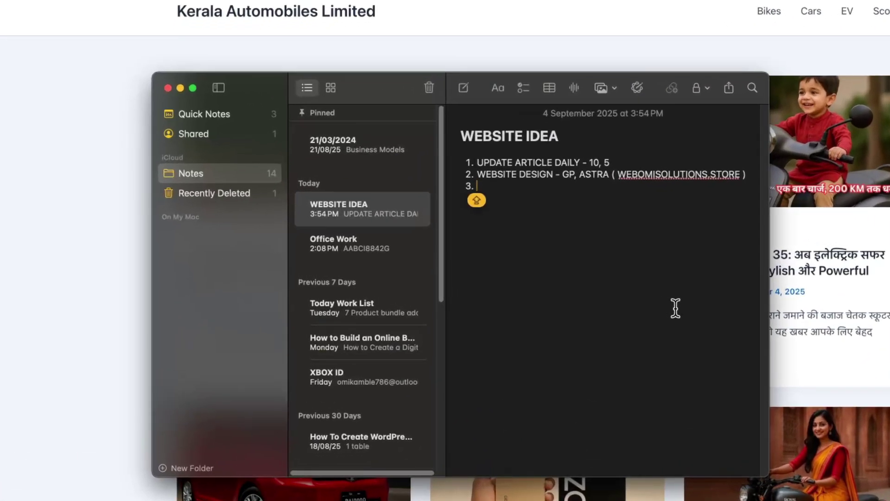
pyautogui.write('PAGES - ')
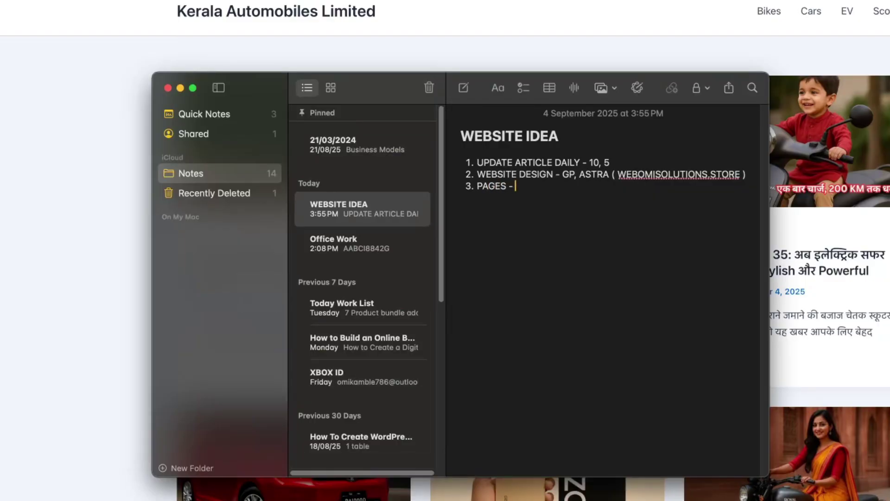
pyautogui.write('3')
pyautogui.write(' TYP')
pyautogui.press('BackSpace')
pyautogui.write('YPE')
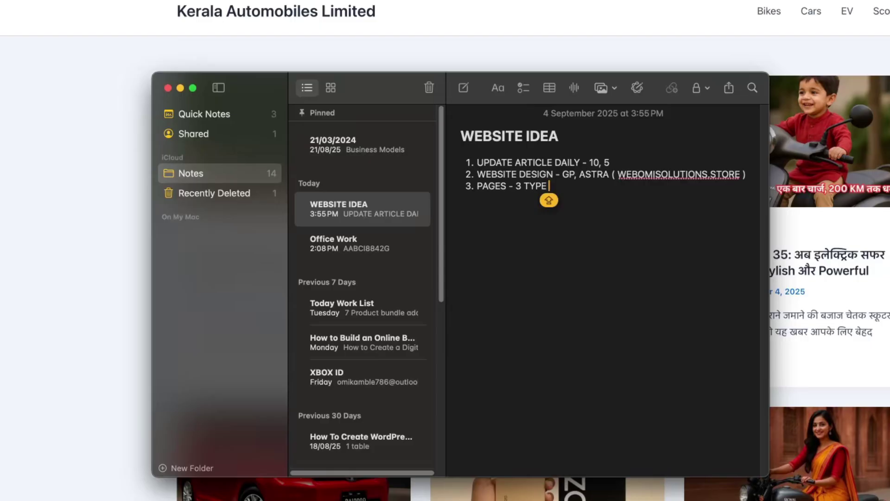
pyautogui.write(' ABOUT SU')
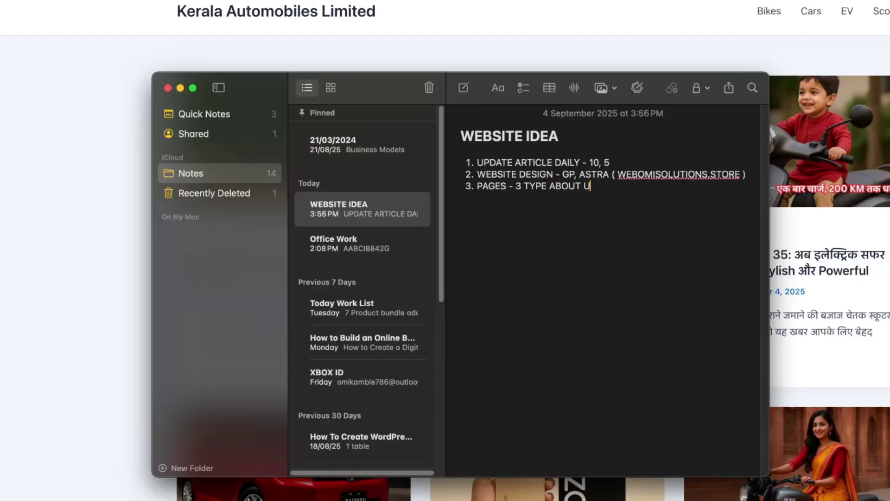
pyautogui.write('S, CONTACT US, POLICY')
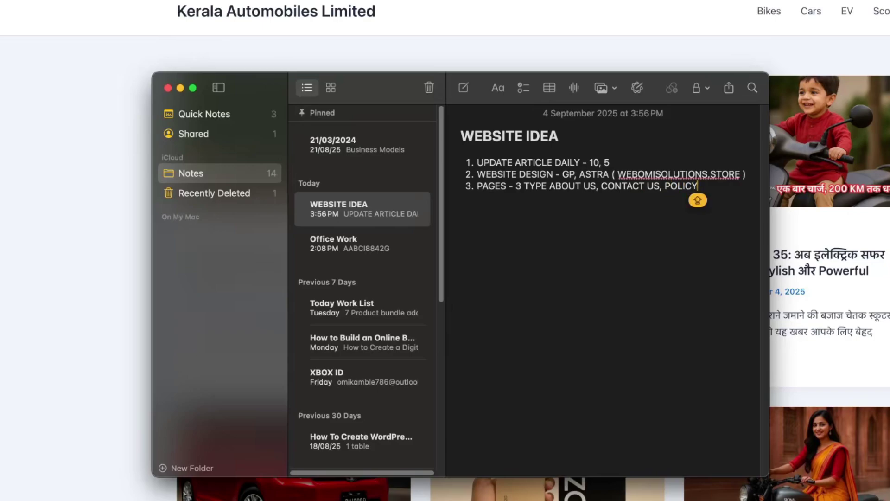
pyautogui.press('Return')
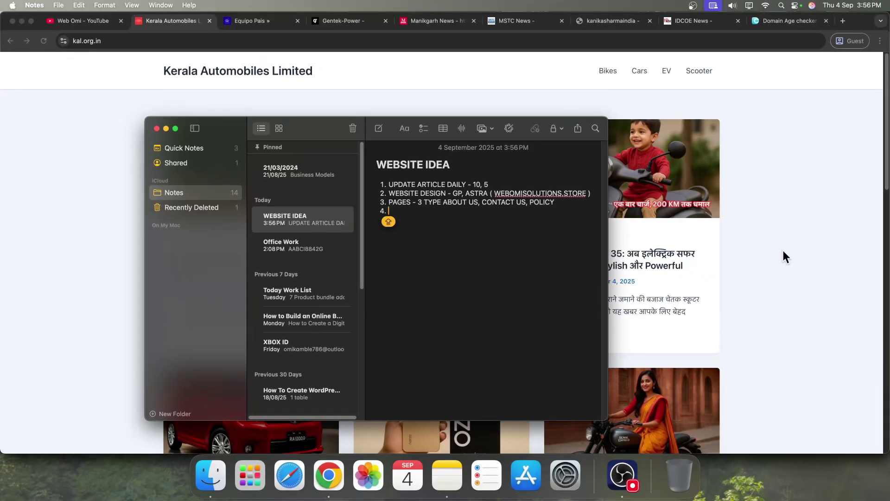
# Switch to the browser and compare the header links of Kerala Automobiles, Equipo Pais and Gentek-Power.
pyautogui.click(783, 249)
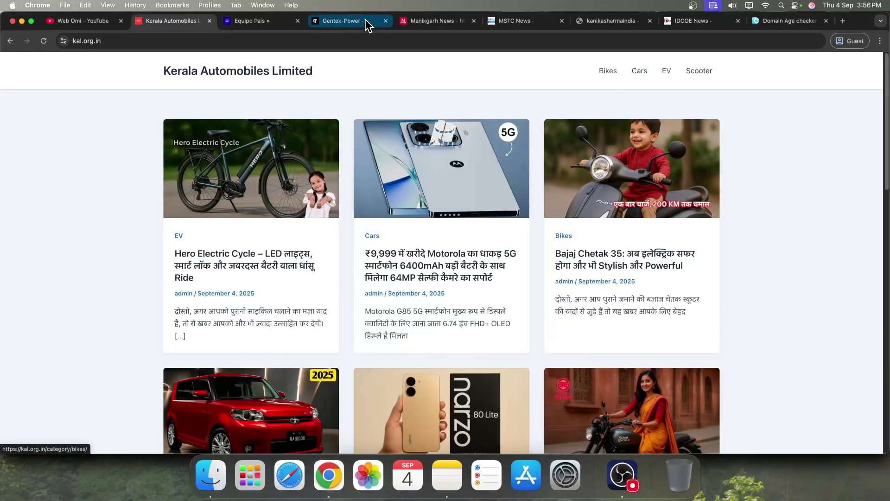
pyautogui.click(275, 26)
pyautogui.scroll(15, 712, 283)
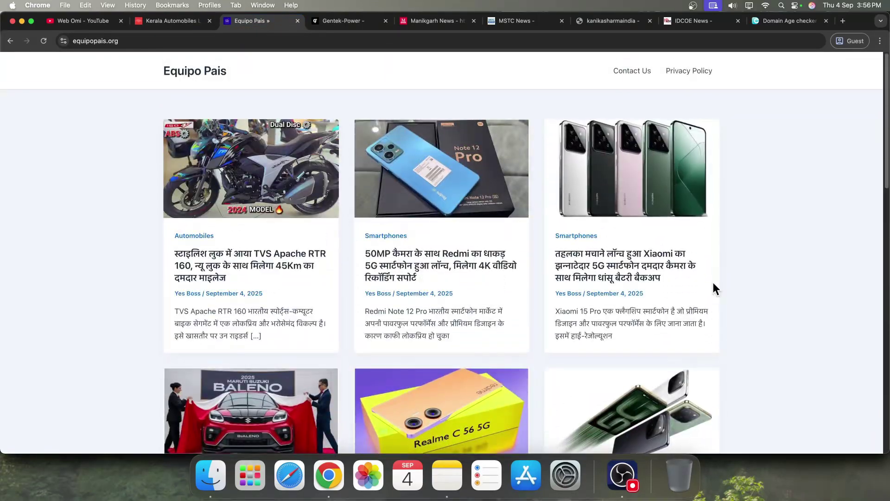
pyautogui.click(319, 23)
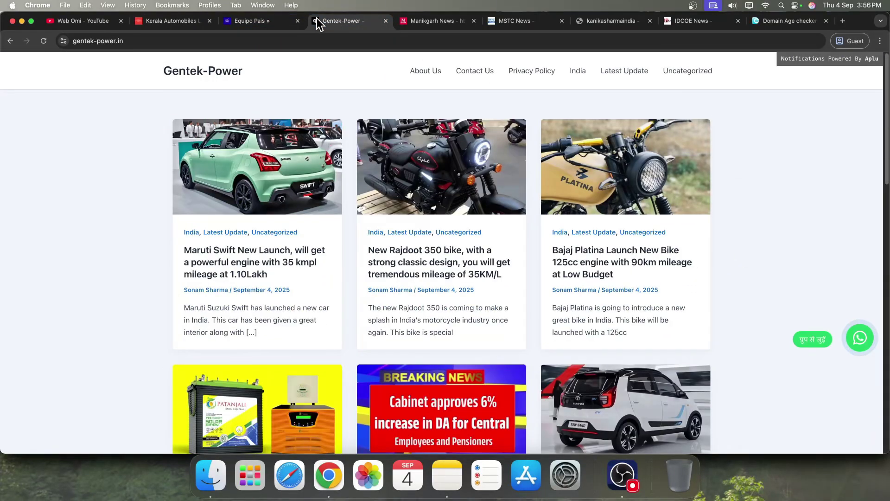
# Switch back to Notes, write "CATEGORIES - 2" as the fourth numbered item and begin item 5.
pyautogui.press('super+Tab')
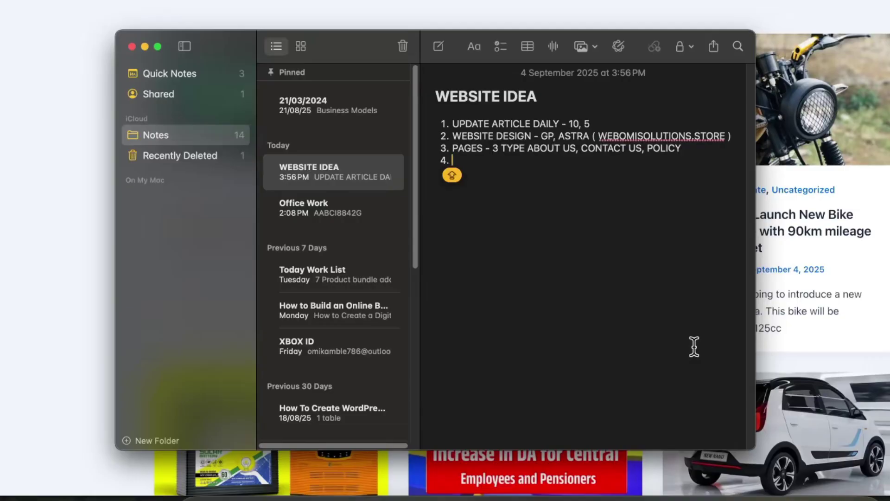
pyautogui.write('CATEGORIES')
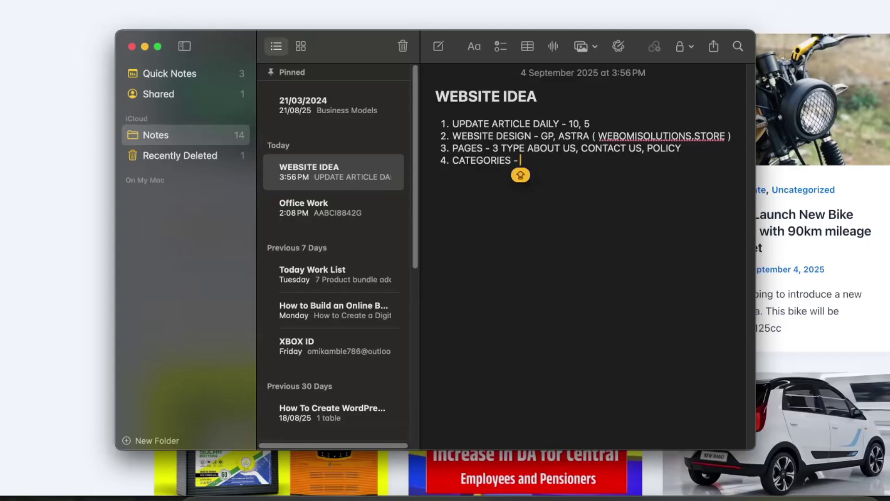
pyautogui.write(' - 3')
pyautogui.press('BackSpace')
pyautogui.write('1')
pyautogui.press('BackSpace')
pyautogui.write('2')
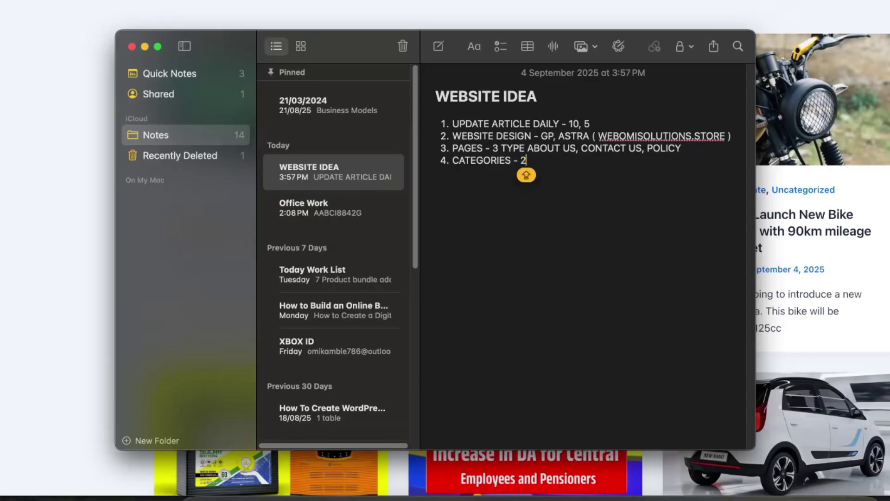
pyautogui.press('Return')
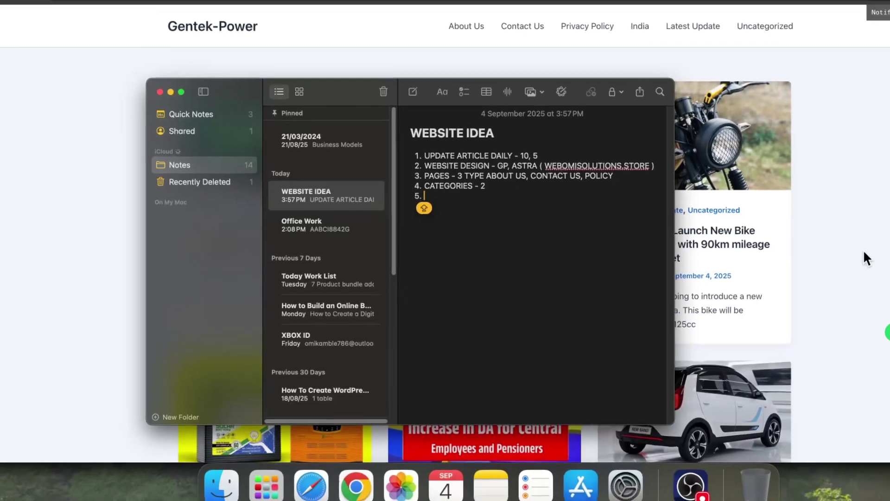
# Browse the Gentek-Power, Manikgarh News, MSTC News, post office scheme and Kerala Automobiles sites, and return to the WEBSITE IDEA note.
pyautogui.click(771, 270)
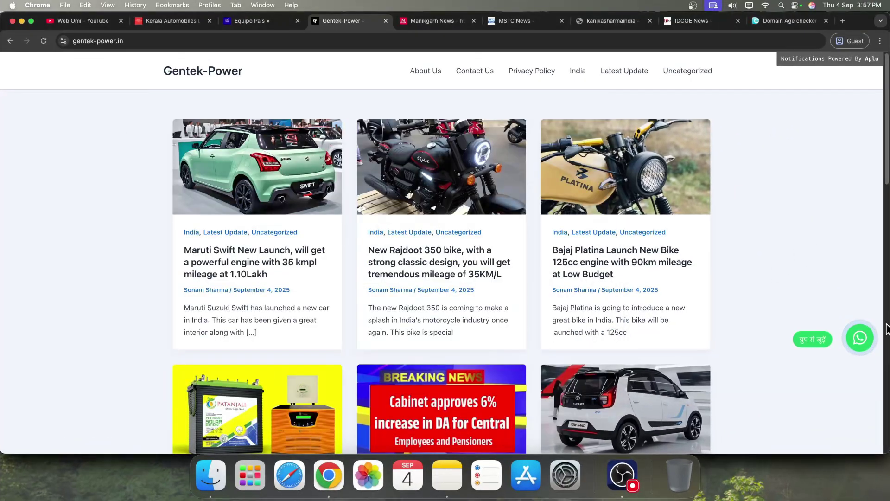
pyautogui.click(434, 21)
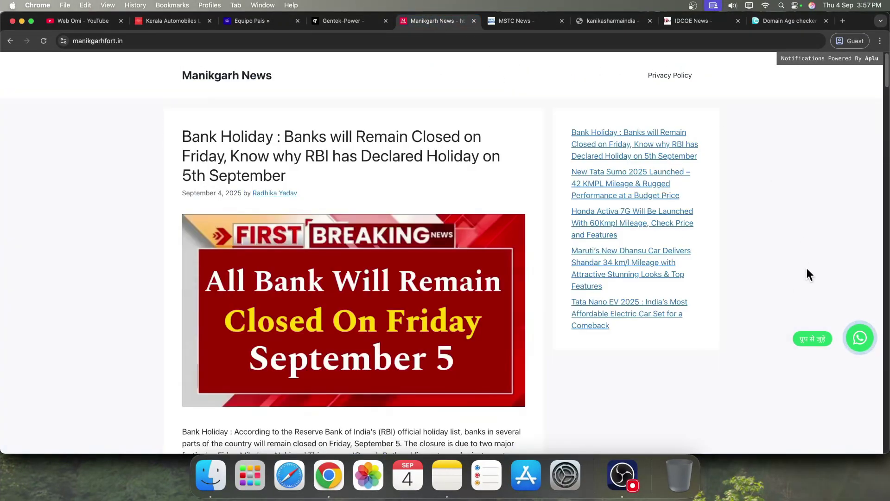
pyautogui.click(522, 20)
pyautogui.click(612, 21)
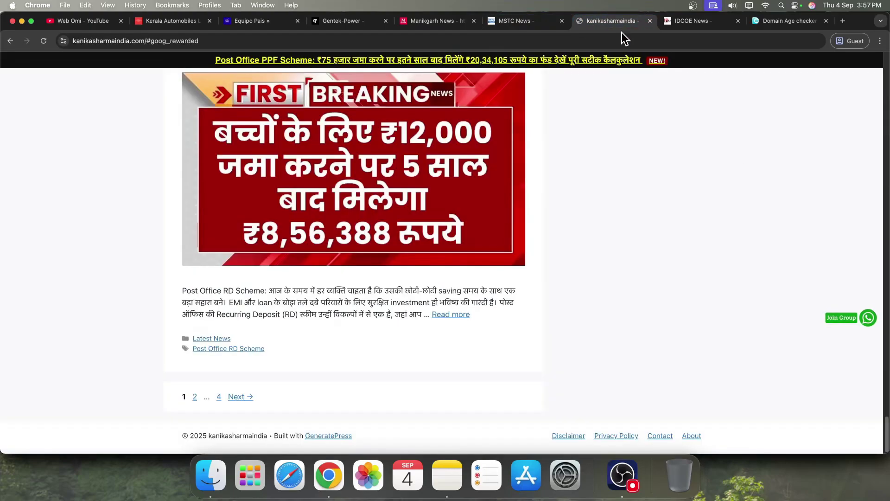
pyautogui.click(171, 20)
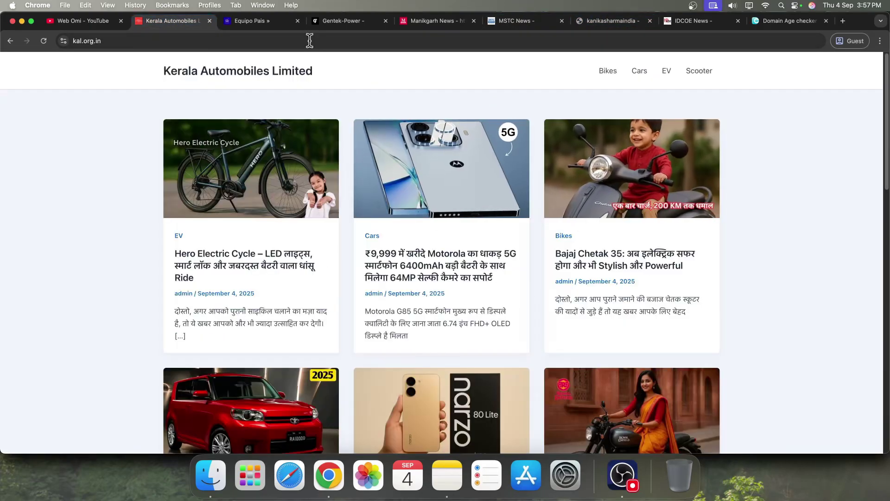
pyautogui.click(447, 474)
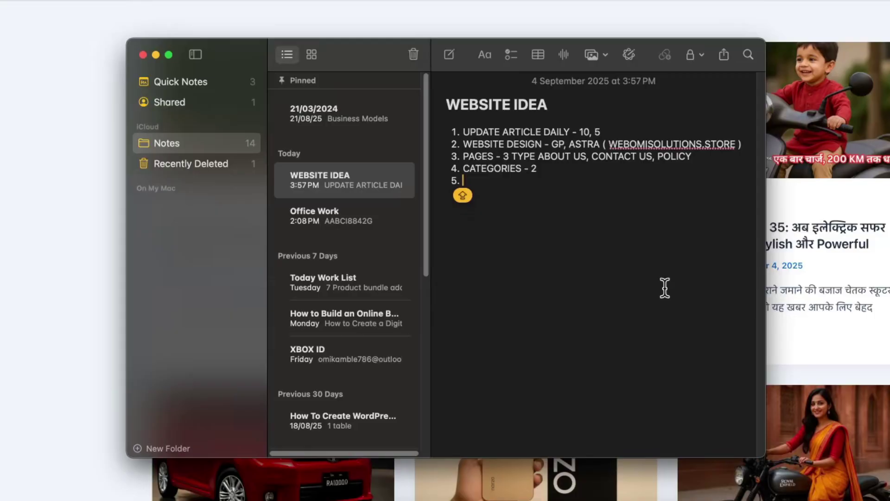
# Write "COLLECT JOIN" as the fifth numbered item of the WEBSITE IDEA note and begin item 6.
pyautogui.write('COLLEC')
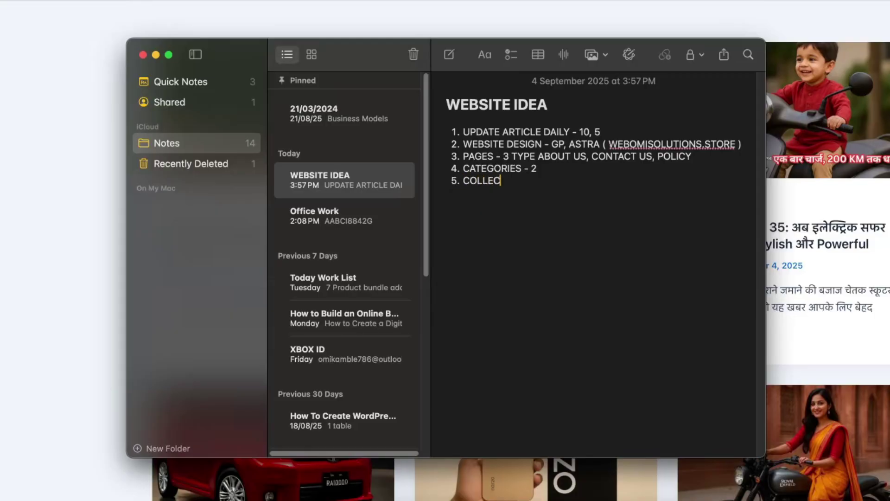
pyautogui.write('T JOIN')
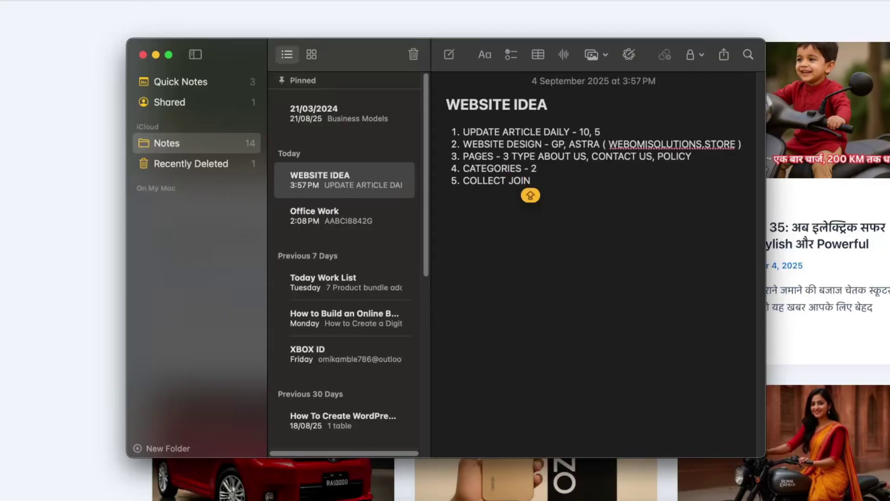
pyautogui.press('Return')
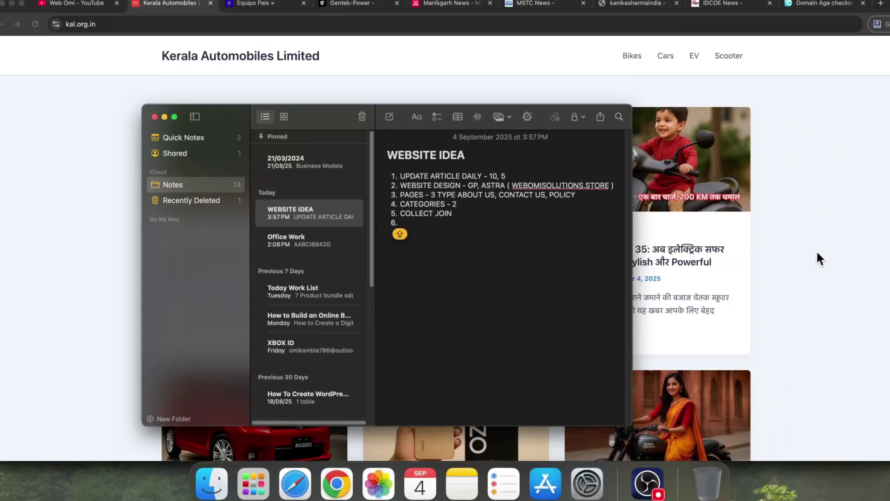
# Switch to the browser and compare the header branding of Equipo Pais, Gentek-Power, Manikgarh News, MSTC News, the post office scheme site, IDCOE News and Kerala Automobiles.
pyautogui.click(783, 259)
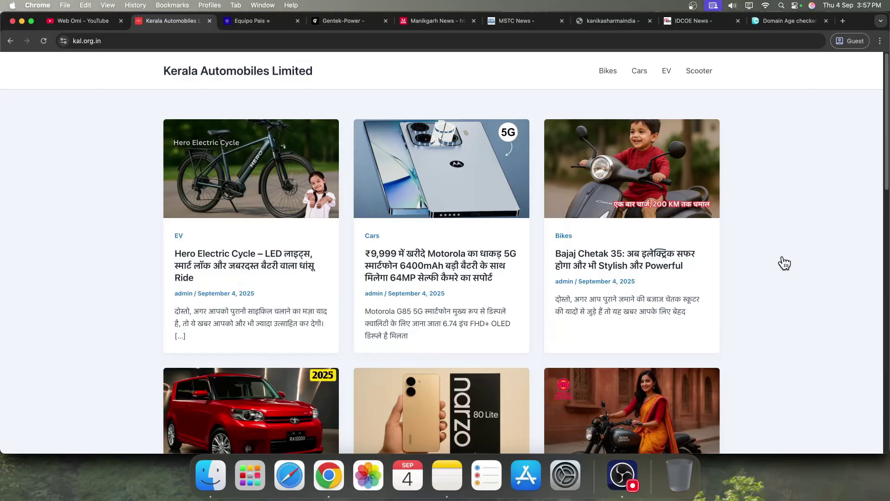
pyautogui.click(278, 21)
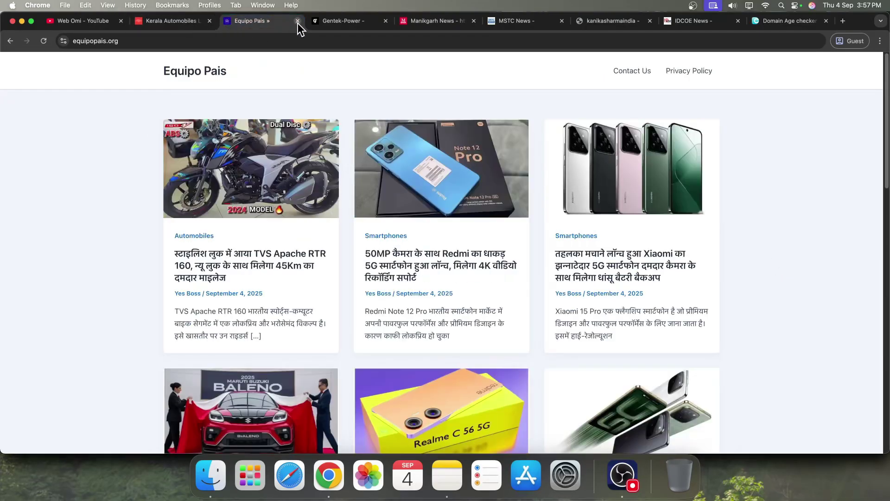
pyautogui.click(352, 21)
pyautogui.click(422, 23)
pyautogui.click(535, 21)
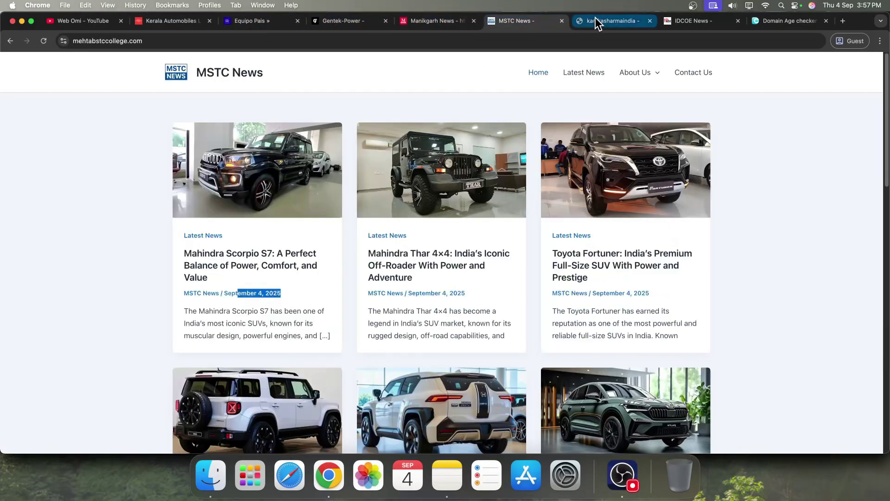
pyautogui.moveTo(172, 78); pyautogui.dragTo(129, 84)
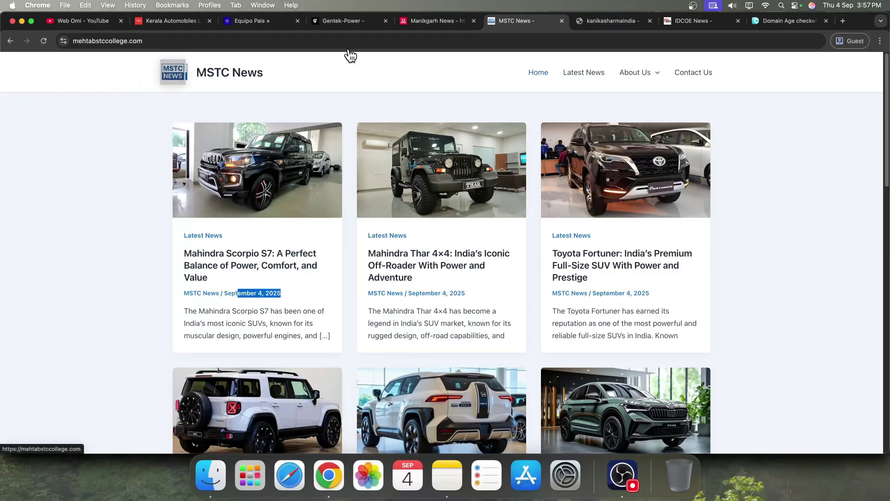
pyautogui.click(597, 27)
pyautogui.scroll(20, 527, 245)
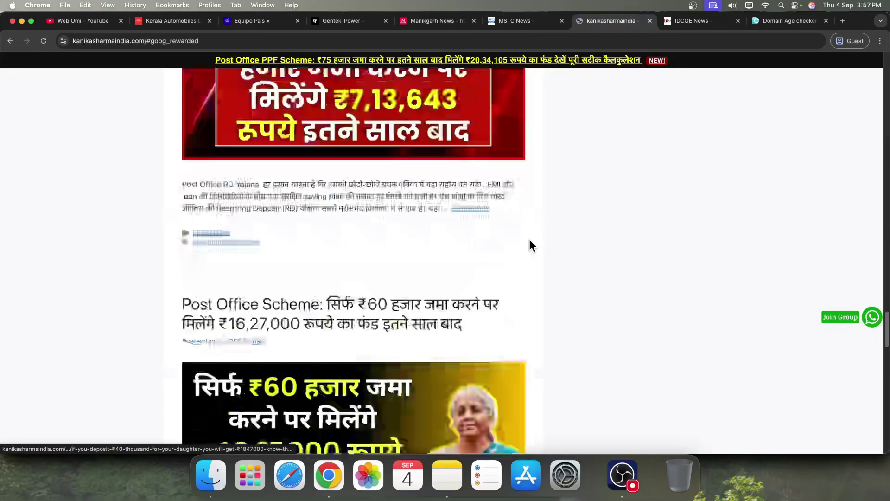
pyautogui.scroll(10, 569, 234)
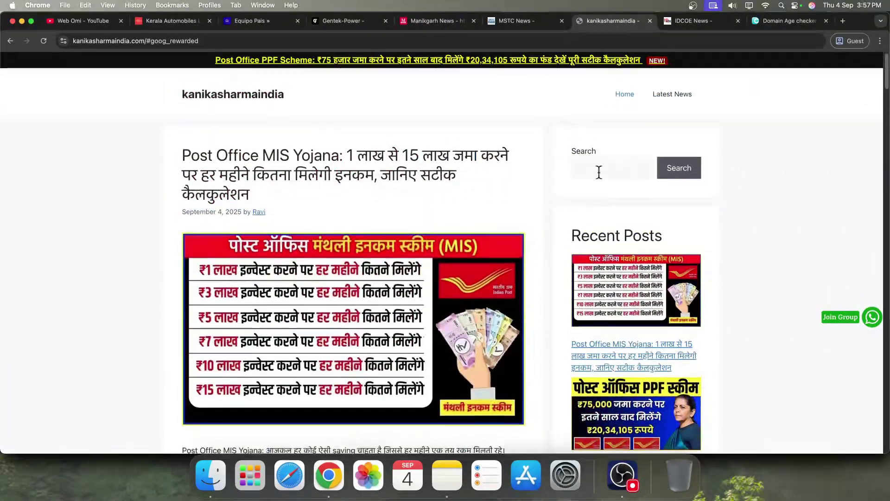
pyautogui.click(696, 23)
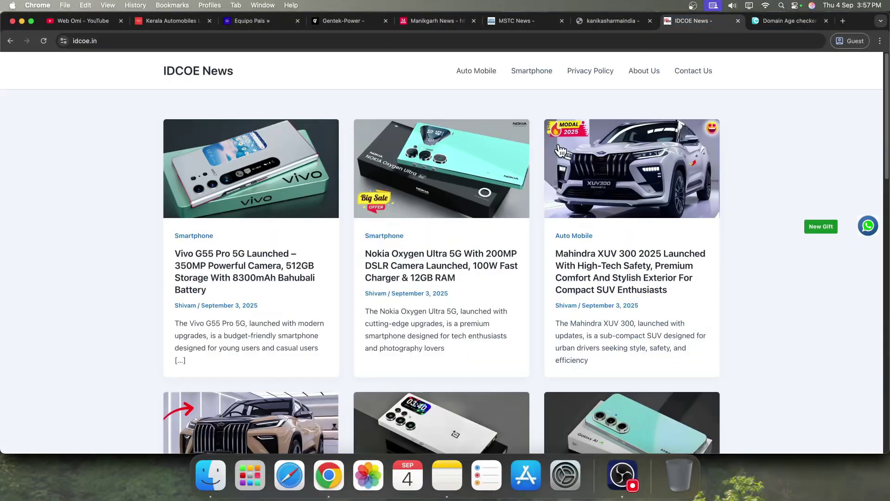
pyautogui.click(190, 21)
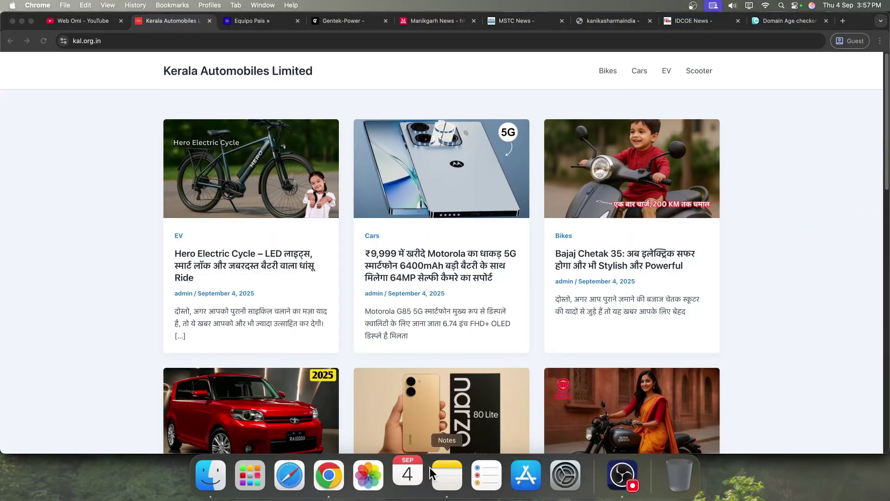
# Switch to Notes, write "LOGO ADD NOT" as the sixth numbered item and begin item 7.
pyautogui.click(408, 475)
pyautogui.click(446, 475)
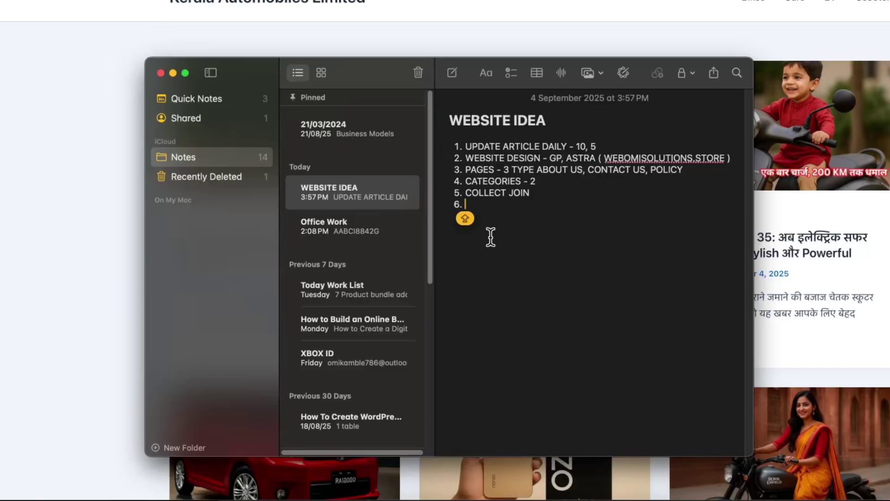
pyautogui.write('LOGO')
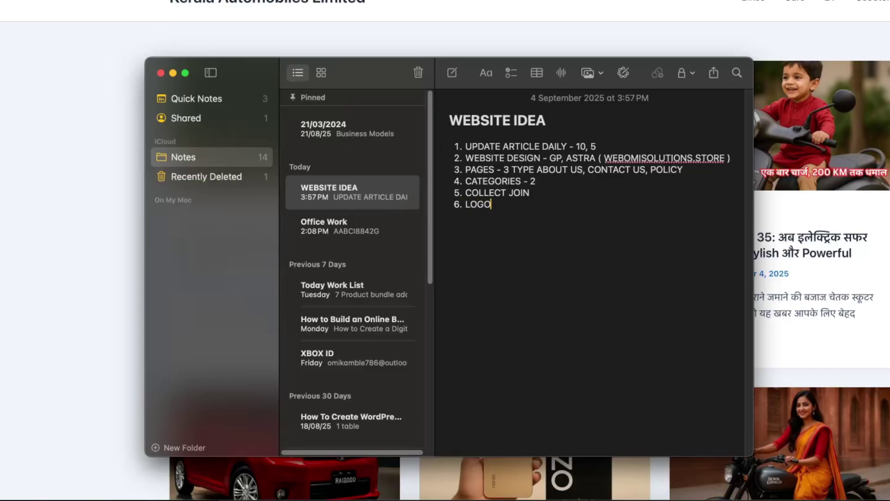
pyautogui.write(' ADD NOTE')
pyautogui.press('BackSpace')
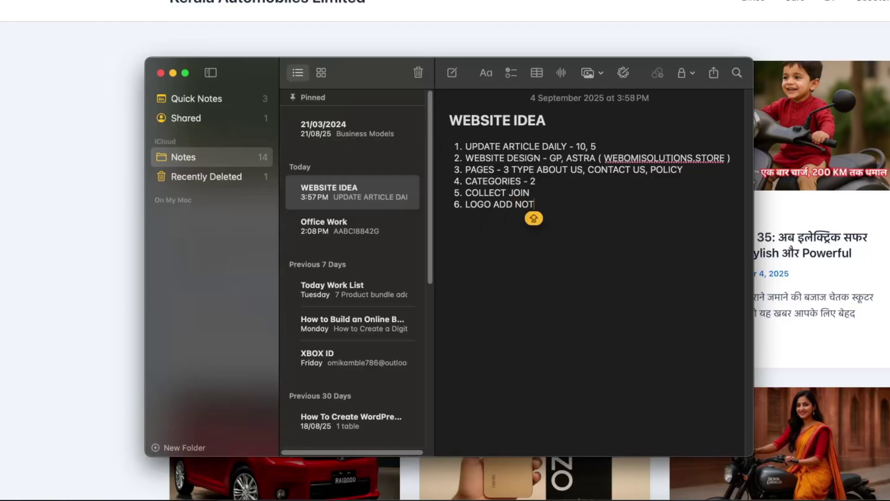
pyautogui.press('Return')
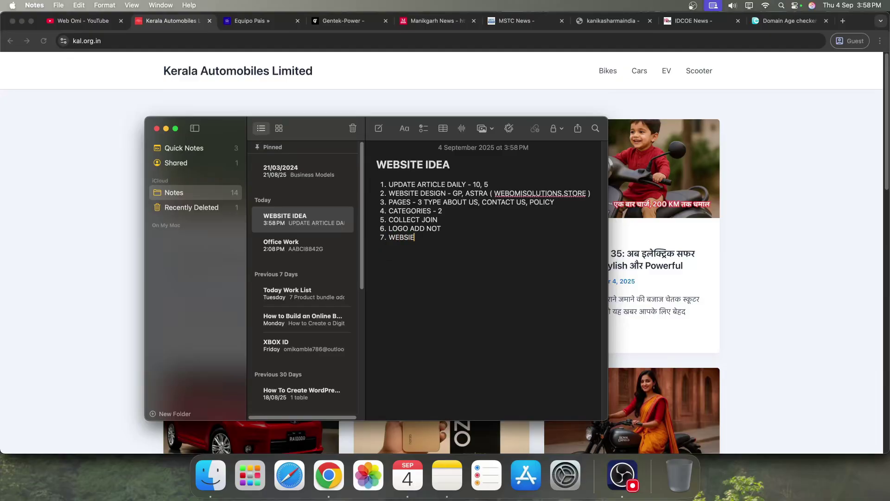
# Write "WEBSITE SPEED" as the seventh numbered item and begin item 8.
pyautogui.write('SPEED')
pyautogui.press('capslock')
pyautogui.press('Return')
# Switch to the browser and examine the Kerala Automobiles, Equipo Pais and Gentek-Power home pages down to their page numbering and footers.
pyautogui.click(758, 269)
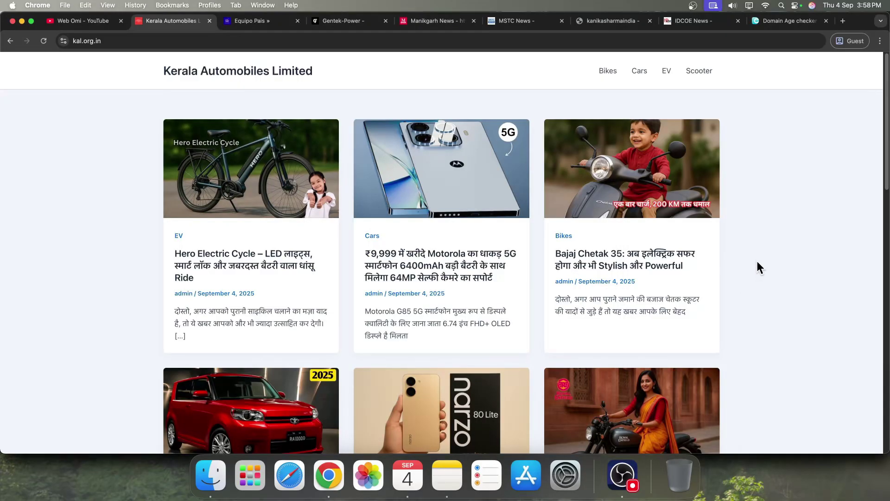
pyautogui.scroll(-3, 756, 262)
pyautogui.scroll(-15, 752, 254)
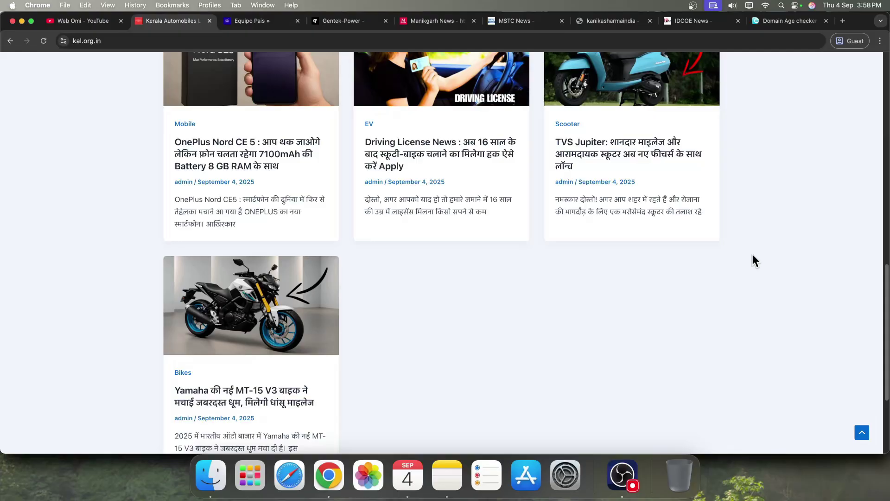
pyautogui.scroll(20, 743, 260)
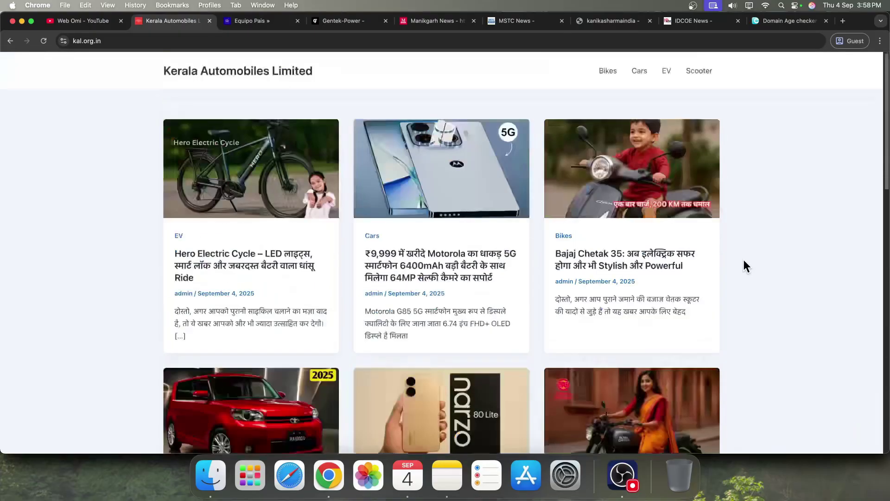
pyautogui.scroll(-4, 743, 260)
pyautogui.scroll(4, 743, 260)
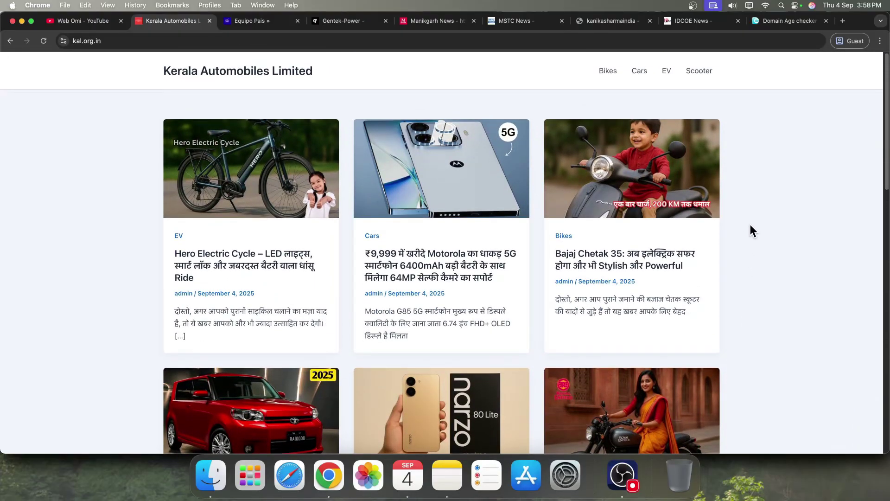
pyautogui.scroll(-15, 750, 225)
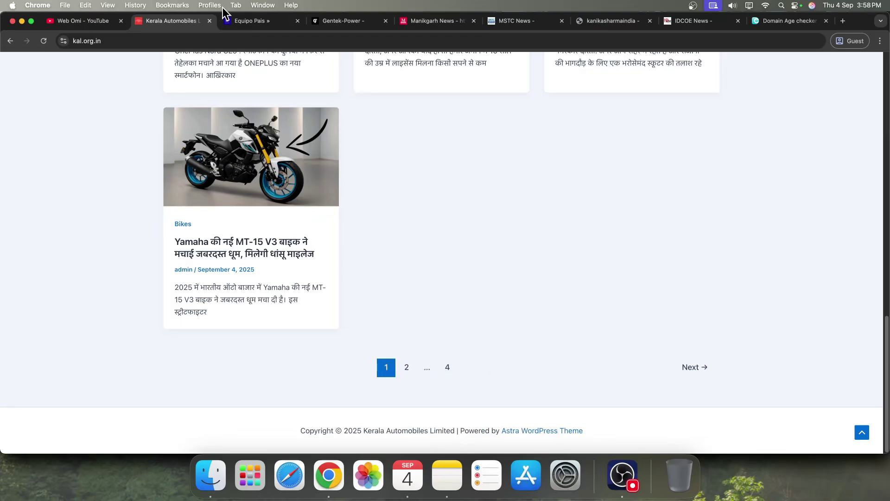
pyautogui.click(232, 20)
pyautogui.scroll(-15, 449, 316)
pyautogui.scroll(-5, 450, 317)
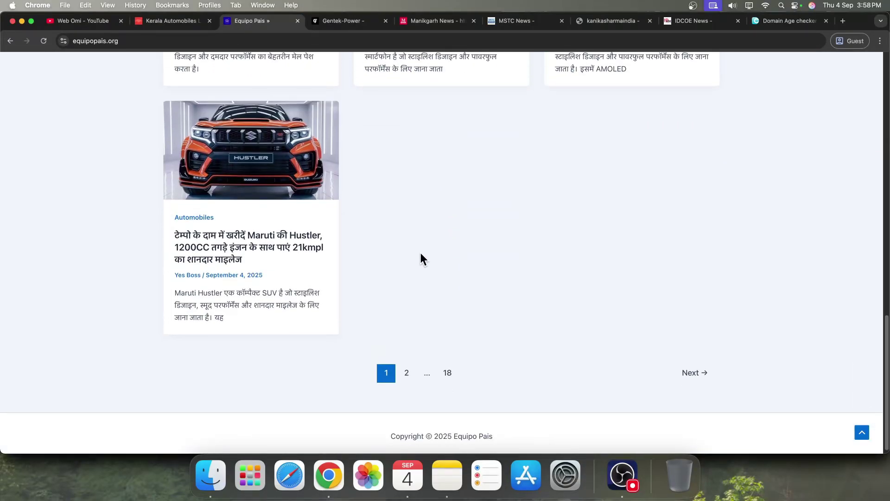
pyautogui.click(337, 21)
pyautogui.scroll(-10, 510, 366)
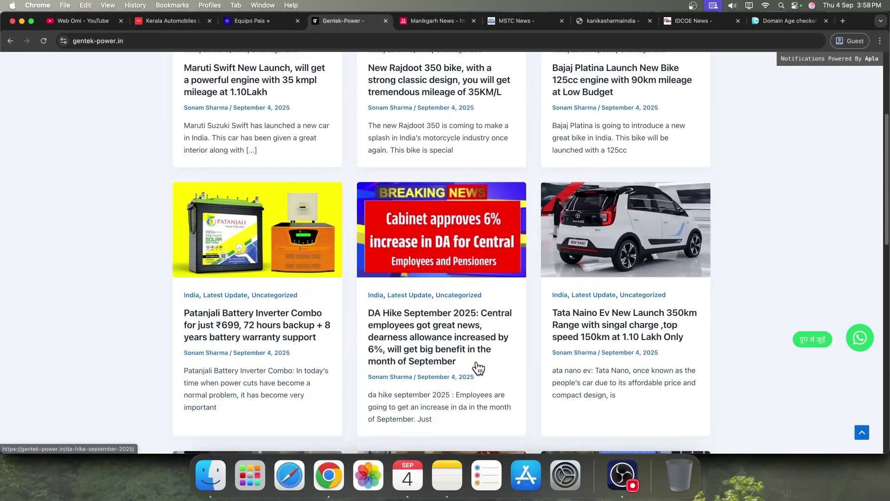
pyautogui.scroll(-5, 478, 369)
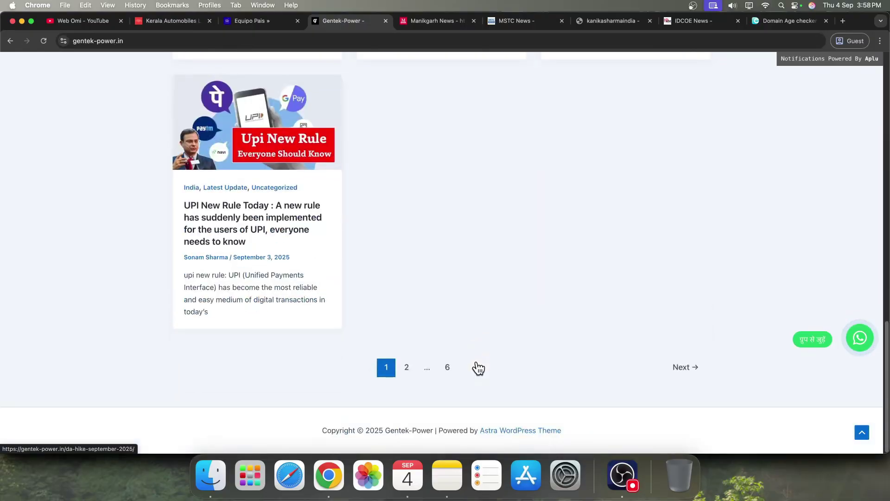
# Examine the Manikgarh News, MSTC News and post office scheme home pages down to their page numbering and footers.
pyautogui.click(422, 22)
pyautogui.scroll(-15, 532, 272)
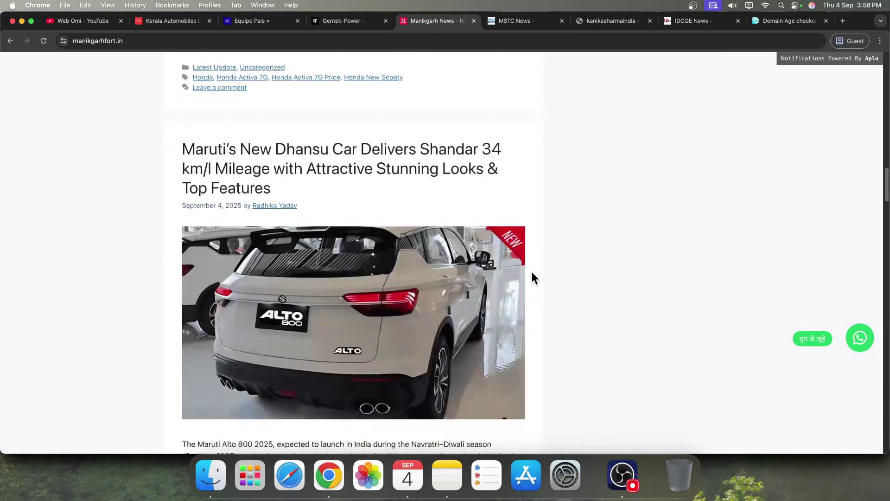
pyautogui.scroll(-20, 532, 272)
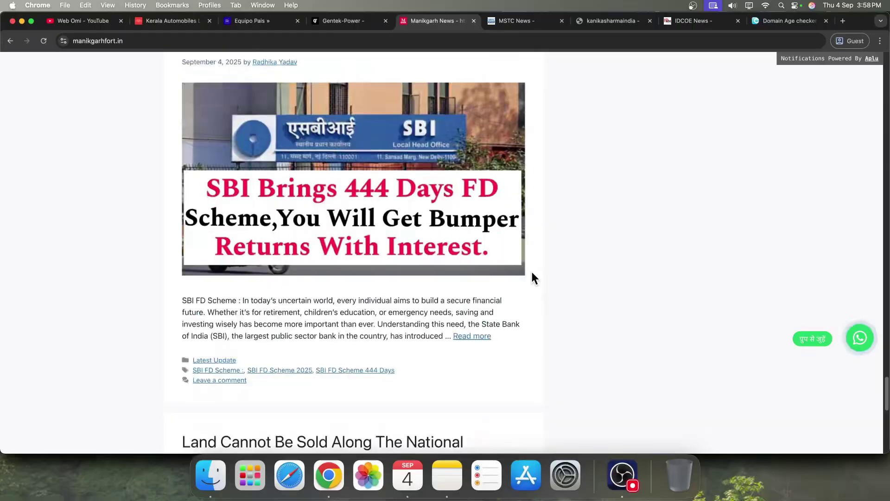
pyautogui.scroll(-3, 532, 278)
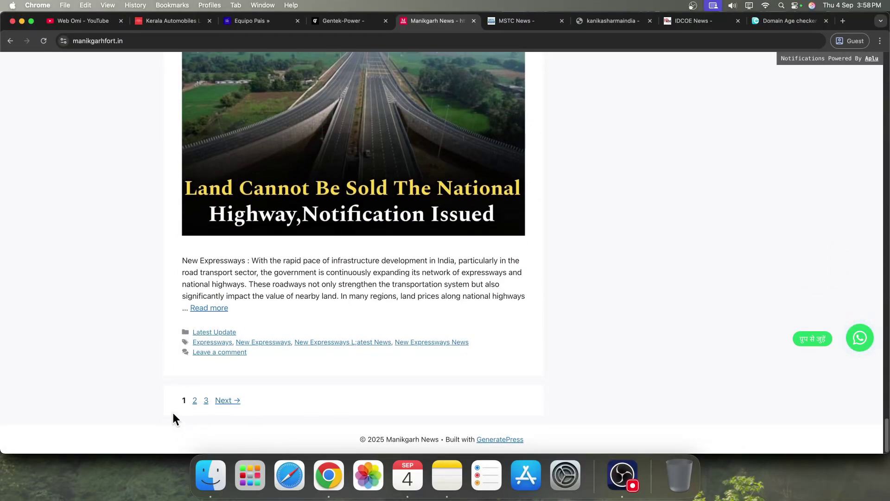
pyautogui.click(517, 20)
pyautogui.scroll(-8, 529, 237)
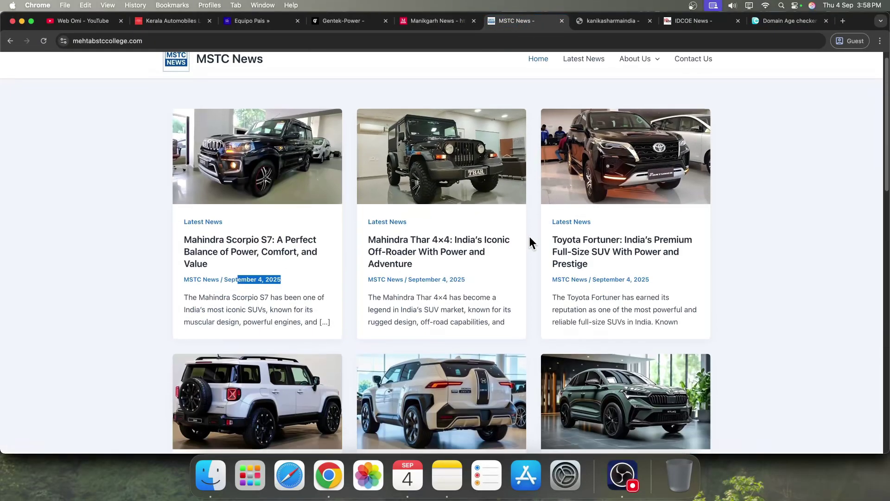
pyautogui.scroll(-9, 529, 237)
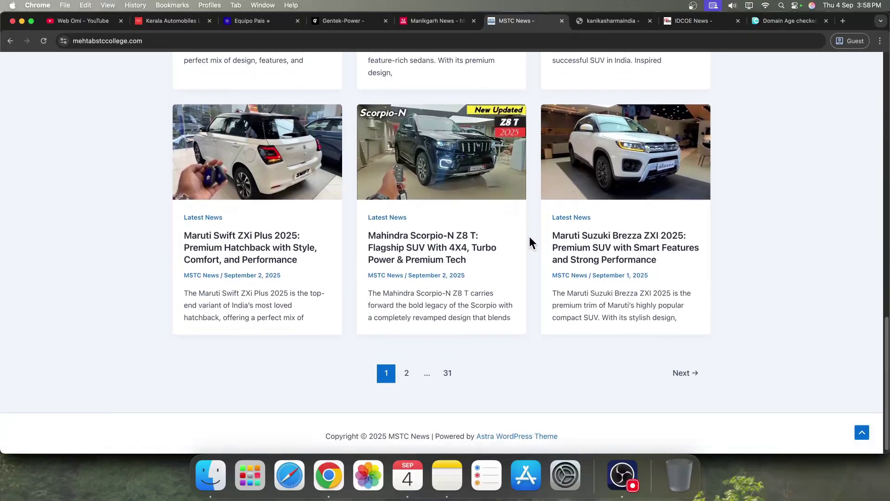
pyautogui.click(607, 24)
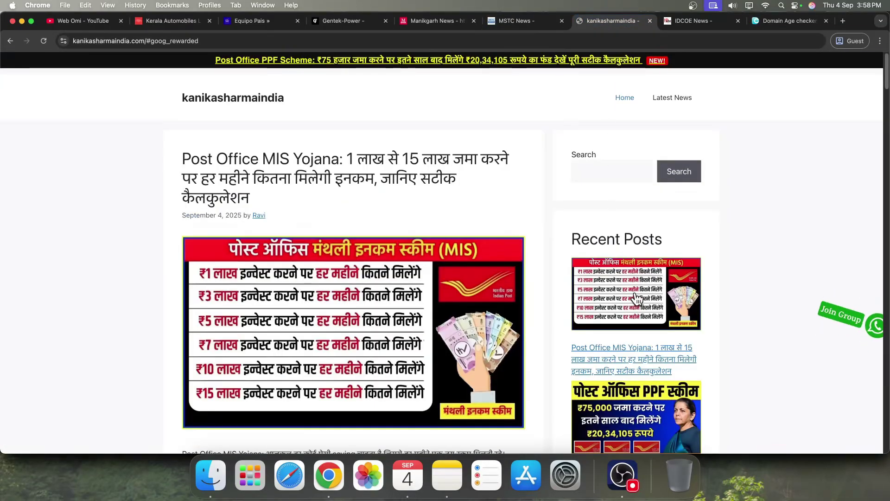
pyautogui.scroll(-10, 691, 351)
pyautogui.scroll(-20, 690, 350)
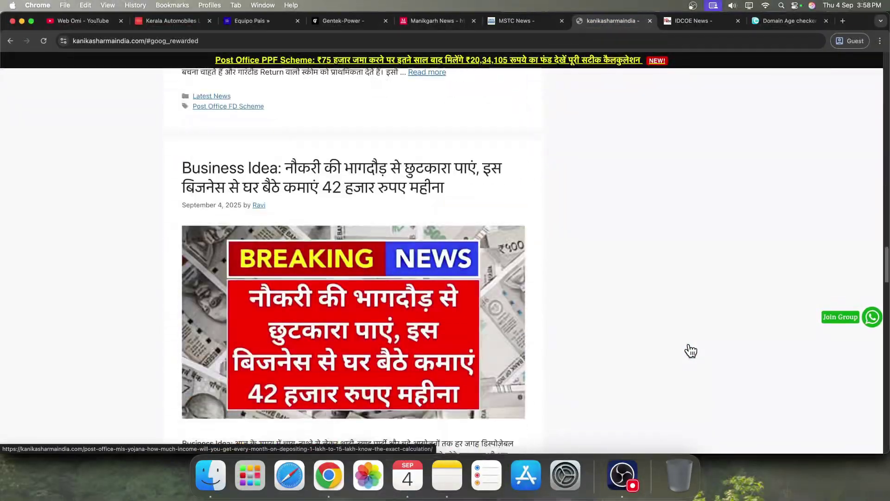
pyautogui.scroll(-20, 691, 350)
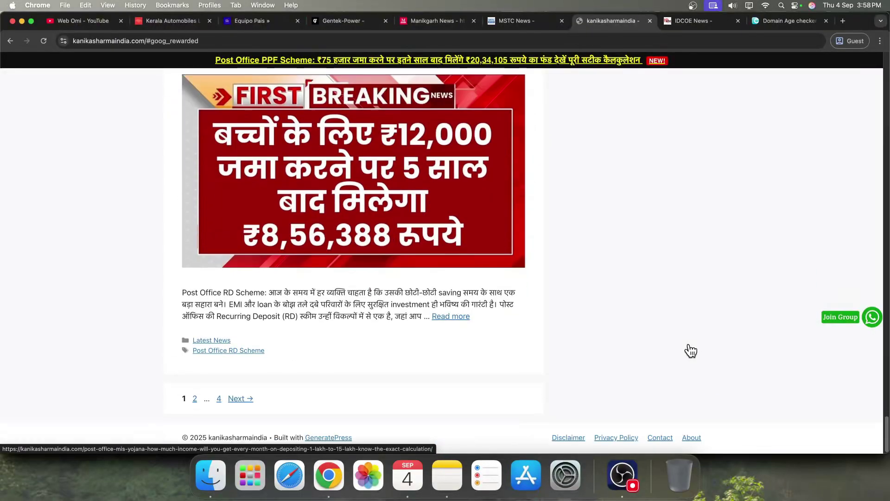
# Switch to Notes, write "CLEAR NAV" as the eighth numbered item and begin item 9.
pyautogui.click(448, 474)
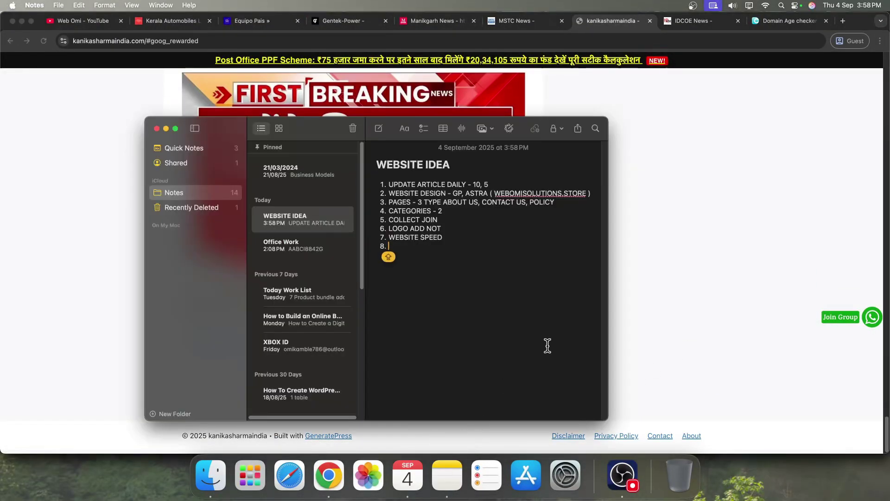
pyautogui.write('CLEAER NA')
pyautogui.press('BackSpace')
pyautogui.press('BackSpace')
pyautogui.press('BackSpace')
pyautogui.press('BackSpace')
pyautogui.press('BackSpace')
pyautogui.press('BackSpace')
pyautogui.press('BackSpace')
pyautogui.press('BackSpace')
pyautogui.write('LEAR NAV')
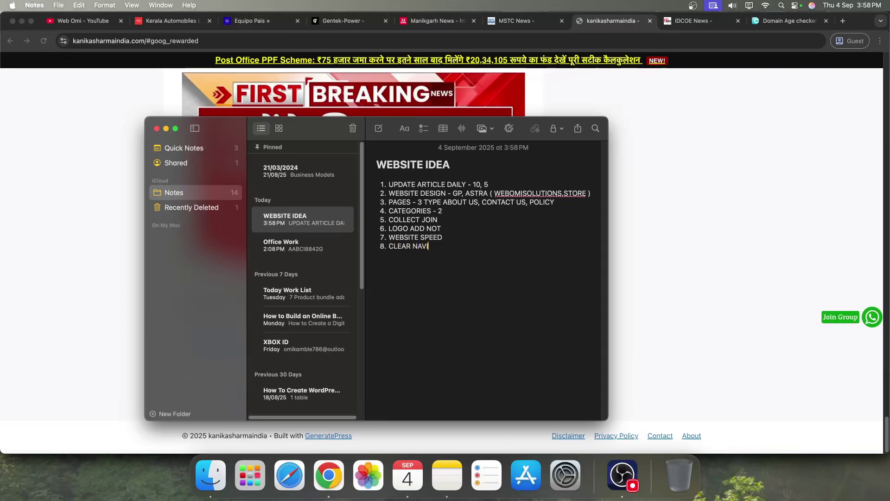
pyautogui.press('Return')
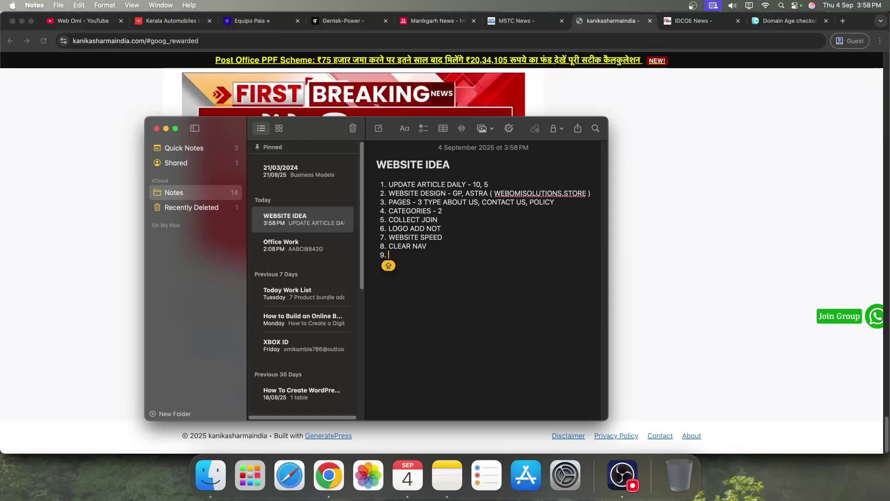
# Switch to the browser, open the Hero Electric Cycle article on the Kerala Automobiles site and examine its title.
pyautogui.click(681, 266)
pyautogui.scroll(20, 682, 268)
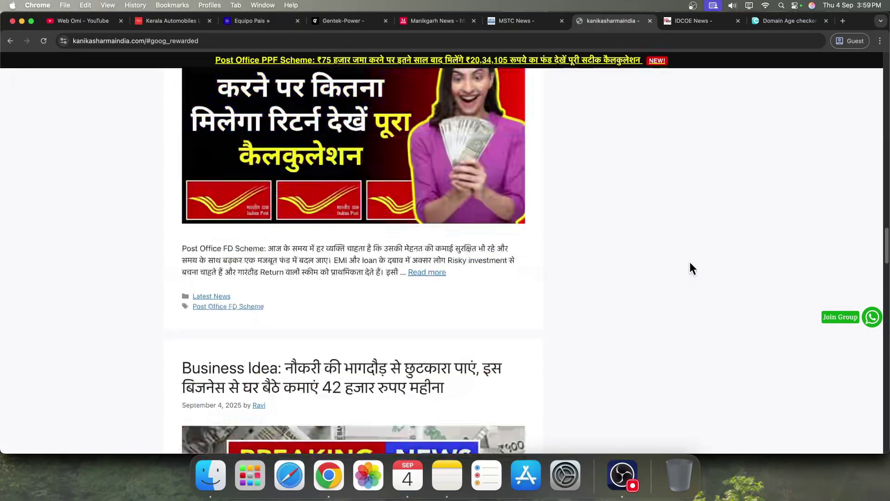
pyautogui.click(191, 27)
pyautogui.scroll(15, 357, 304)
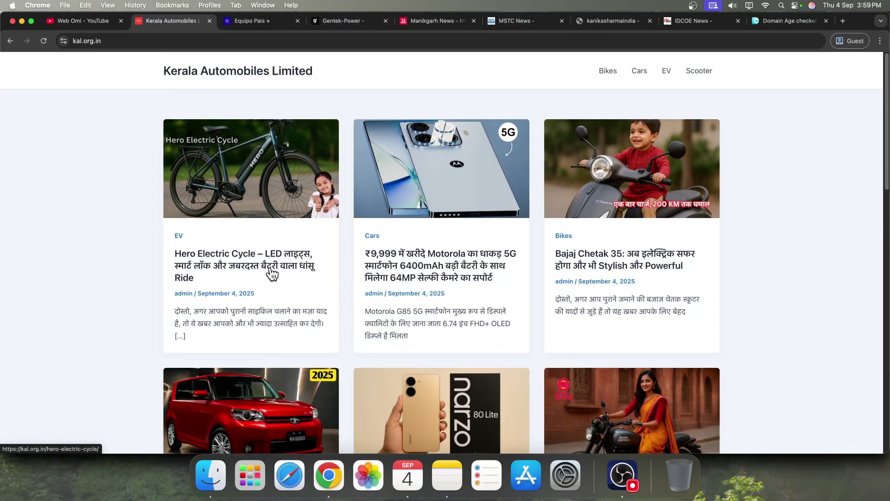
pyautogui.click(272, 273)
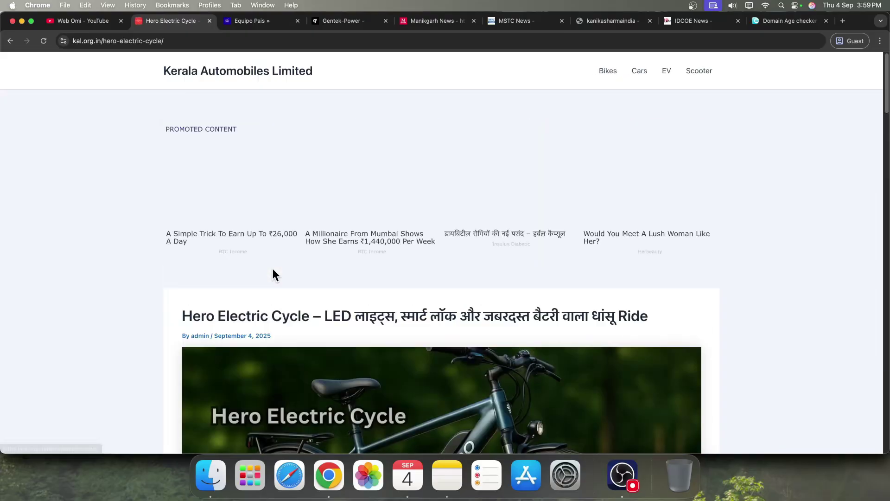
pyautogui.scroll(-4, 412, 264)
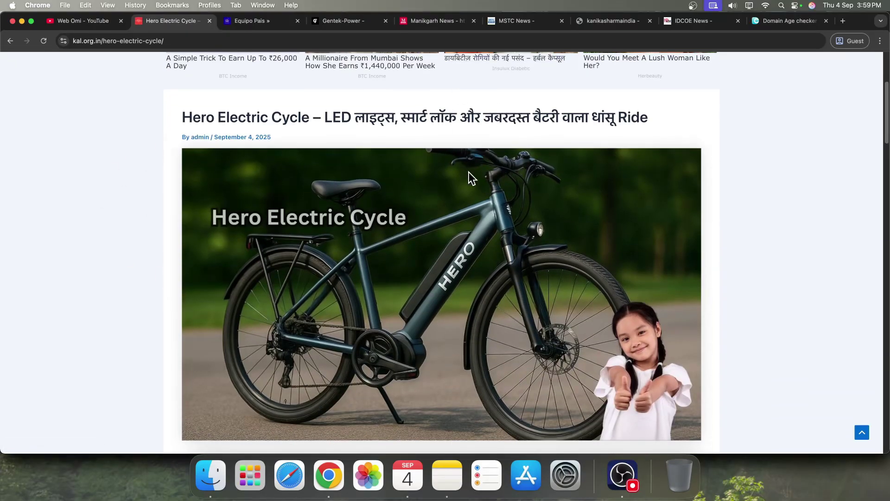
pyautogui.moveTo(193, 117); pyautogui.dragTo(479, 127)
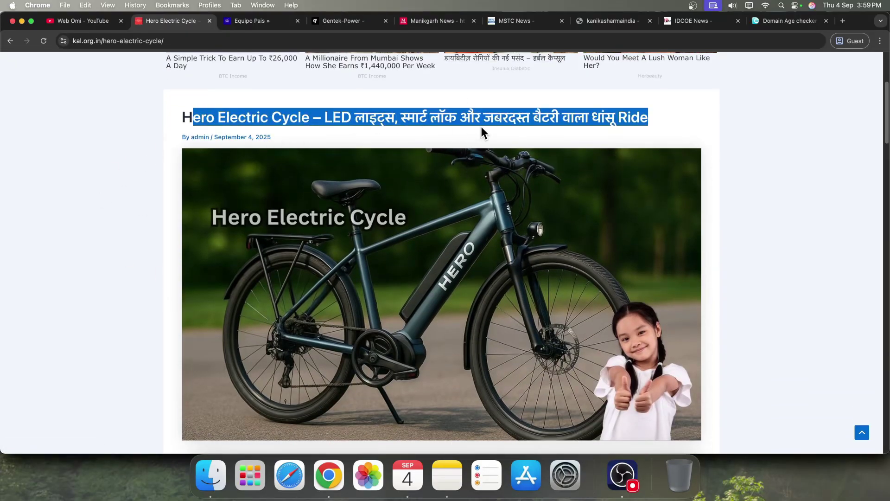
pyautogui.click(481, 127)
# Switch to Notes and write "TITLE - ENGLISH - HINDI" as the ninth numbered item.
pyautogui.click(445, 472)
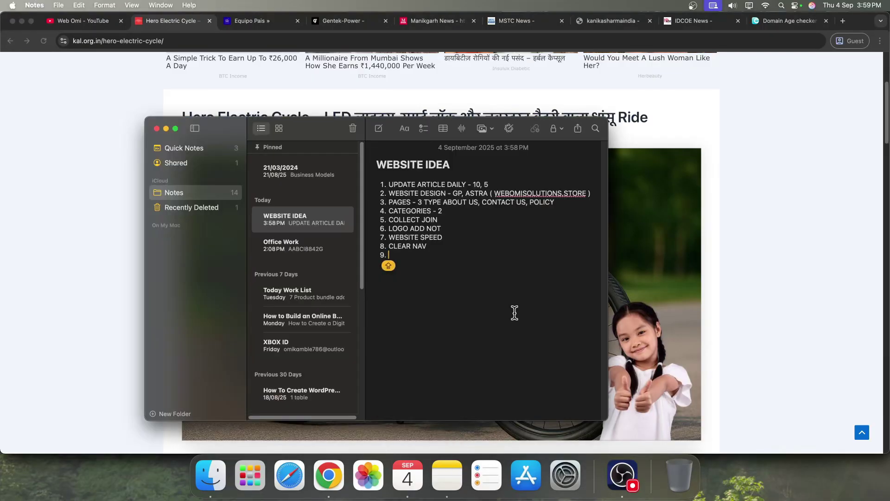
pyautogui.write('TITLE - ENGLISH - HINDI')
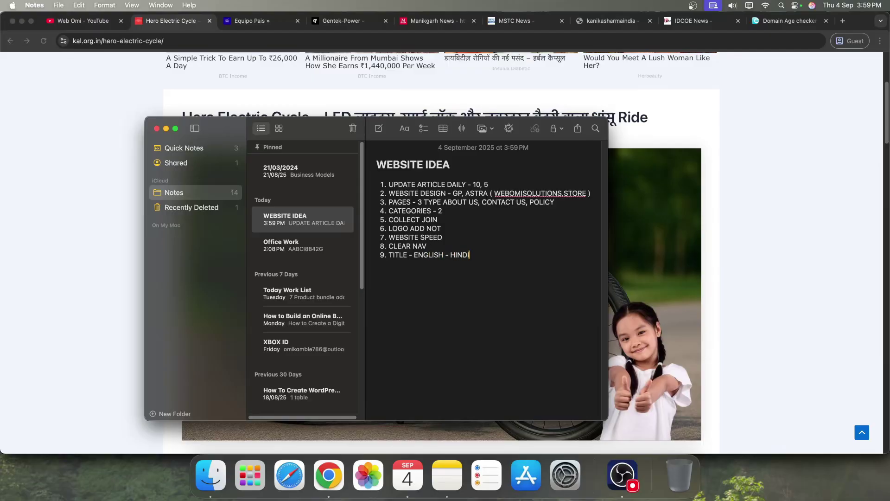
pyautogui.press('capslock')
# Return to the browser and examine the English and Hindi parts of the Hero Electric Cycle article's title.
pyautogui.click(97, 183)
pyautogui.moveTo(183, 117); pyautogui.dragTo(271, 117)
pyautogui.moveTo(327, 116); pyautogui.dragTo(705, 116)
pyautogui.click(689, 131)
pyautogui.scroll(-8, 523, 195)
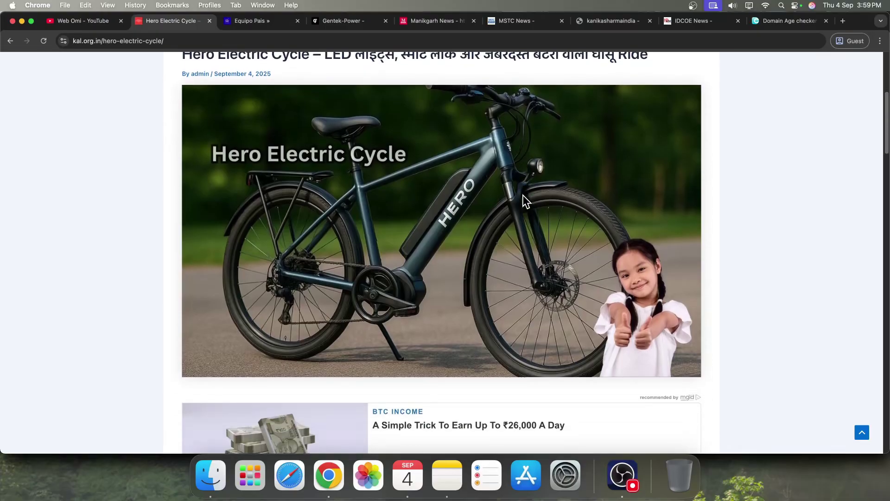
# Examine the article's opening paragraph and the Battery & Range heading with its paragraph.
pyautogui.moveTo(216, 223); pyautogui.dragTo(421, 274)
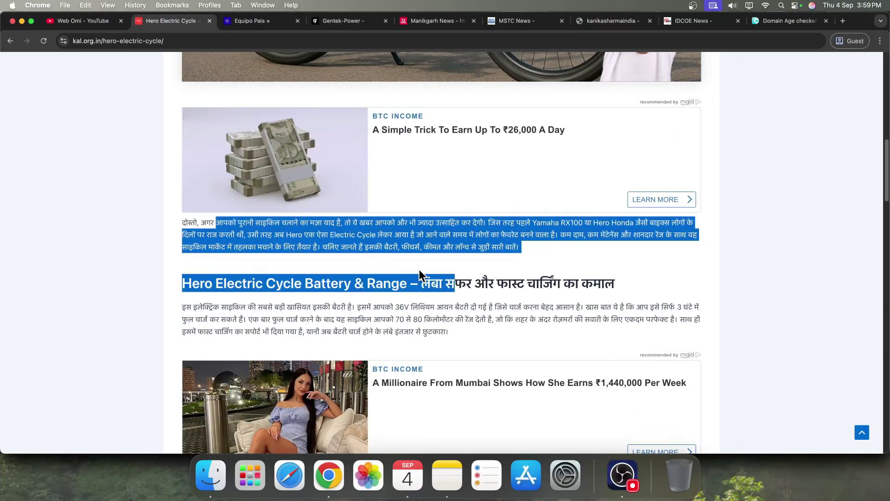
pyautogui.moveTo(347, 235); pyautogui.dragTo(410, 235)
pyautogui.moveTo(339, 284); pyautogui.dragTo(467, 281)
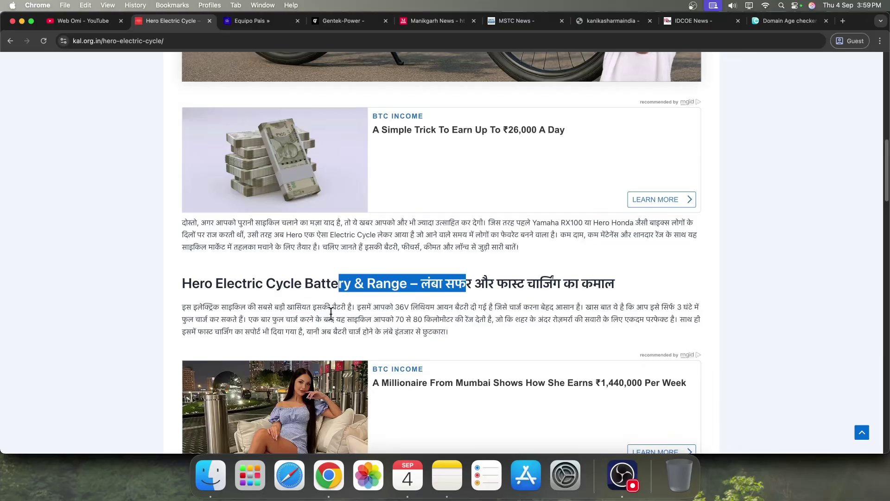
pyautogui.moveTo(331, 313); pyautogui.dragTo(470, 319)
pyautogui.moveTo(357, 307); pyautogui.dragTo(400, 332)
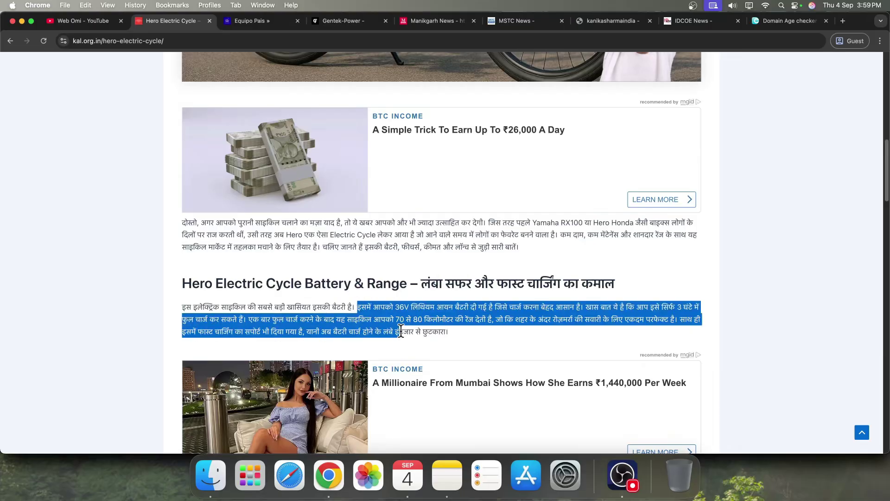
pyautogui.moveTo(353, 283); pyautogui.dragTo(479, 284)
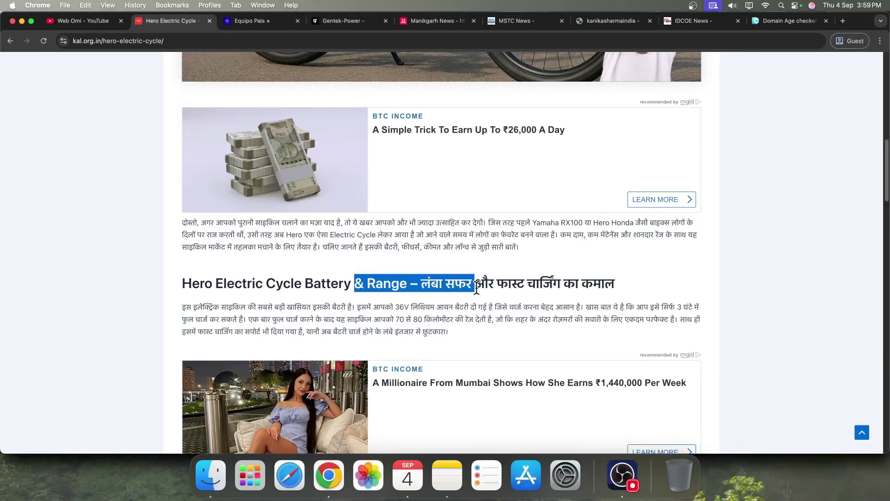
pyautogui.moveTo(383, 283); pyautogui.dragTo(496, 283)
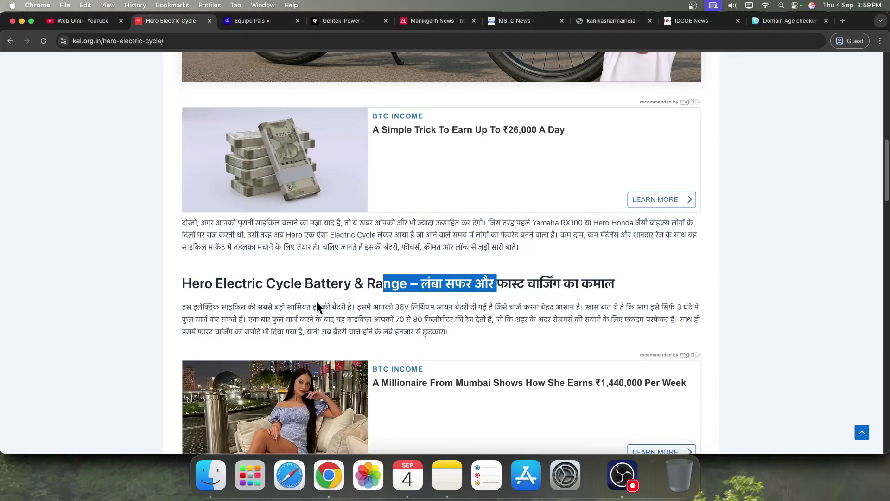
pyautogui.moveTo(316, 301); pyautogui.dragTo(452, 333)
# Examine the article's Features heading and paragraph and its smaller Price heading.
pyautogui.scroll(-10, 420, 309)
pyautogui.scroll(4, 420, 310)
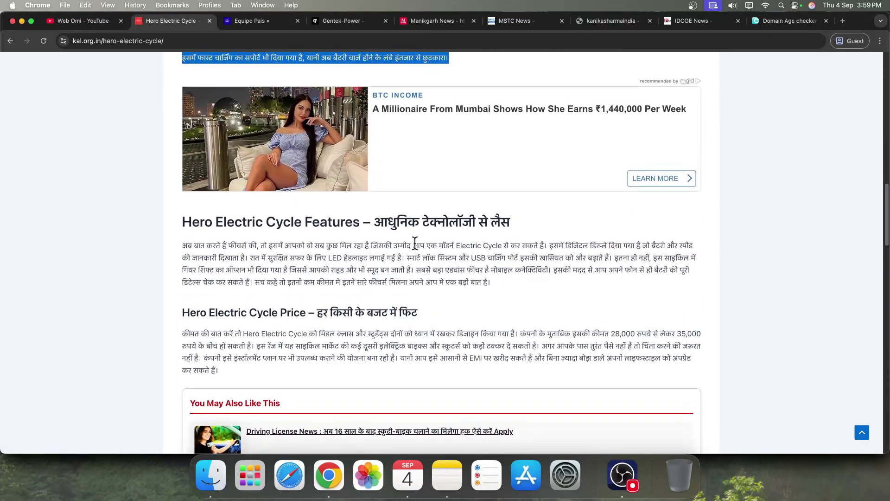
pyautogui.moveTo(316, 229); pyautogui.dragTo(397, 232)
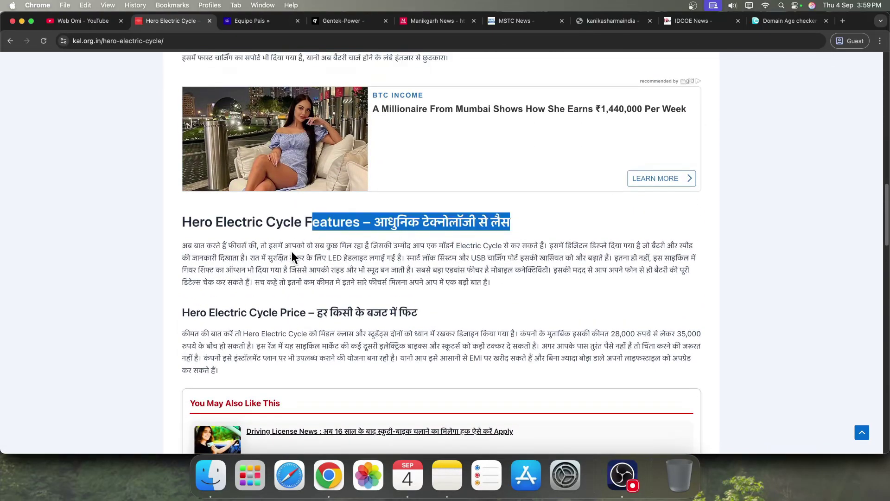
pyautogui.moveTo(290, 257); pyautogui.dragTo(390, 270)
pyautogui.moveTo(251, 313); pyautogui.dragTo(397, 313)
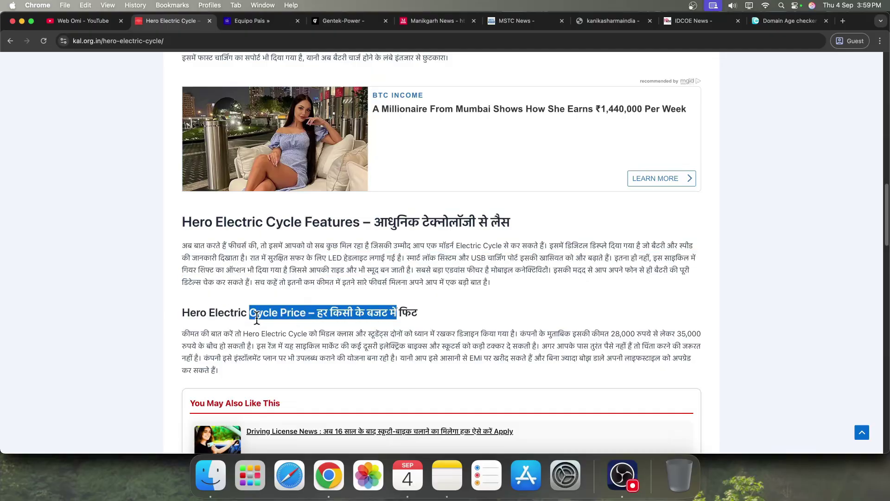
# Switch to Notes and write the article structure "P, H2, P H2, P H3, P H4, P H5" as the tenth numbered item.
pyautogui.click(447, 475)
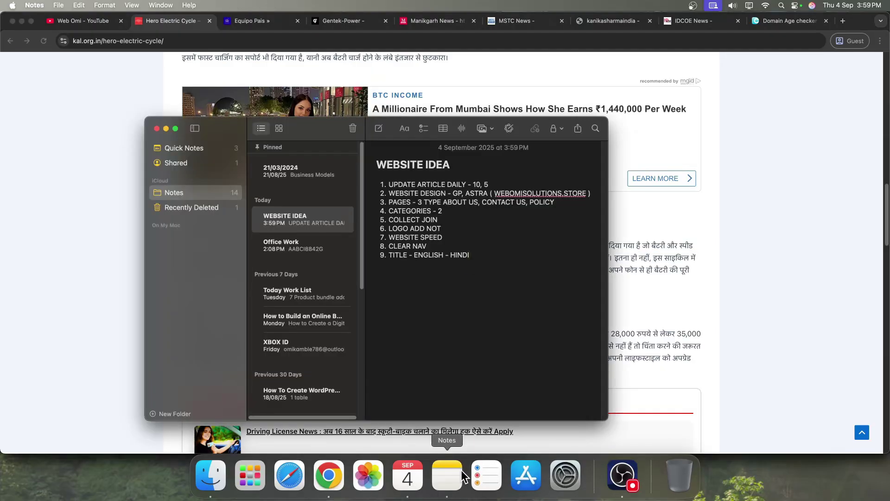
pyautogui.press('Return')
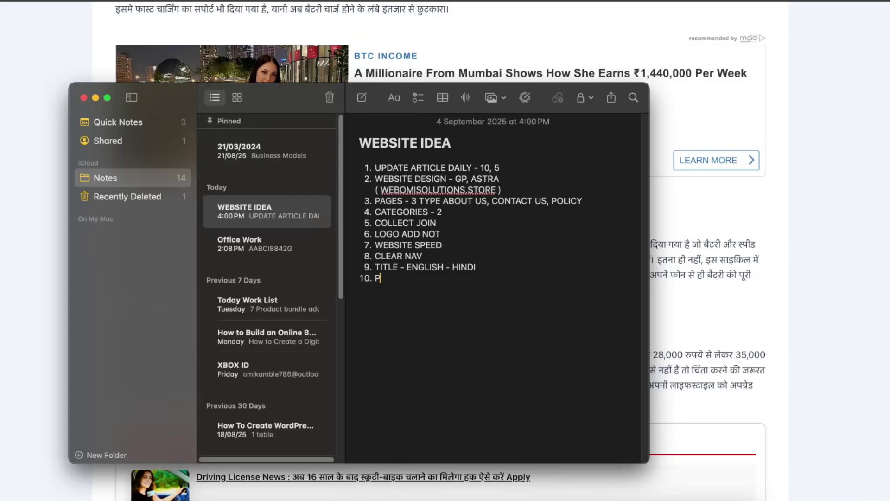
pyautogui.write('P, H2, P H2, P H3, P')
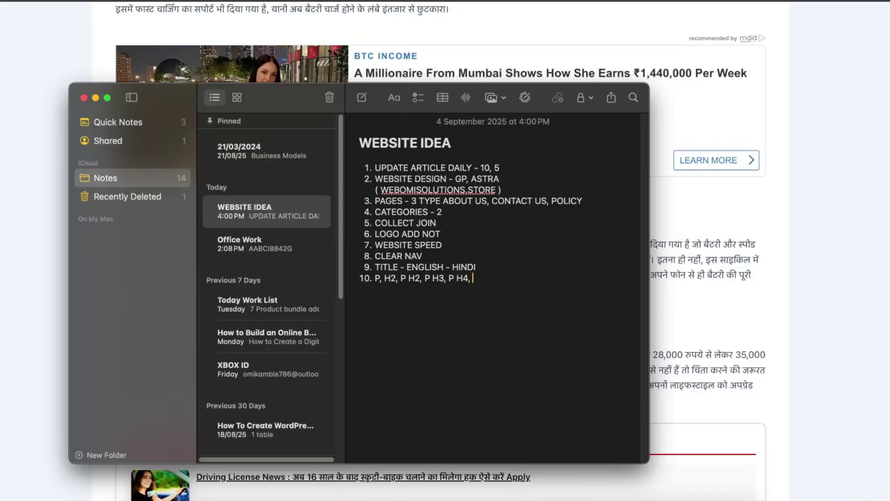
pyautogui.write(' H4, P H4')
pyautogui.press('BackSpace')
pyautogui.write('5,')
pyautogui.press('BackSpace')
# Insert "TABLE" before H3 and "LIST" before the second H2 in item 10, remove its trailing comma and begin item 11.
pyautogui.write('TABLE')
pyautogui.press('Right')
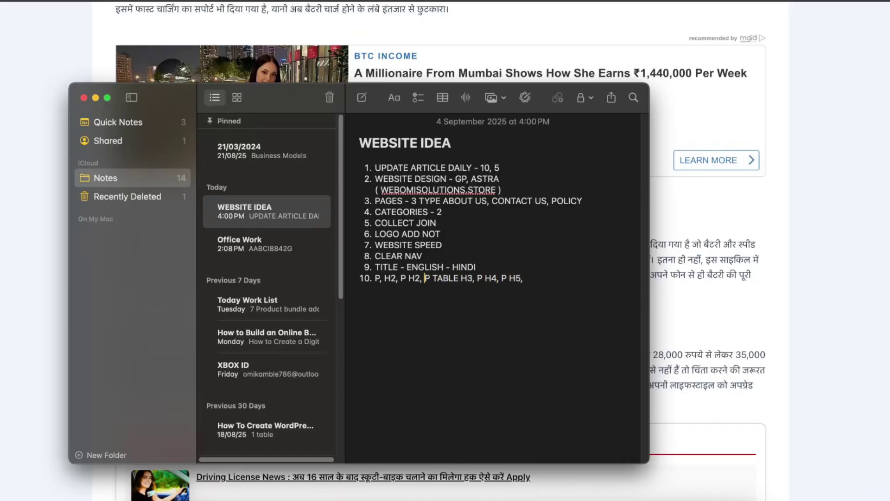
pyautogui.write('LIST')
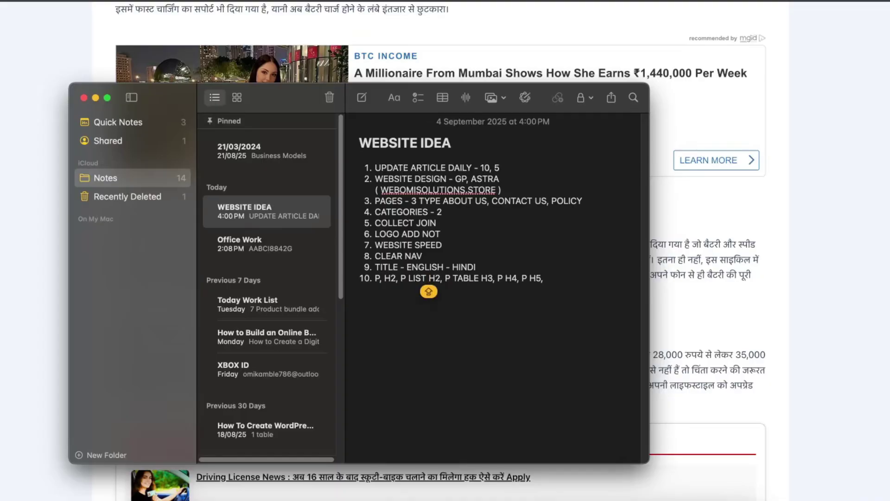
pyautogui.click(563, 278)
pyautogui.press('BackSpace')
pyautogui.press('capslock')
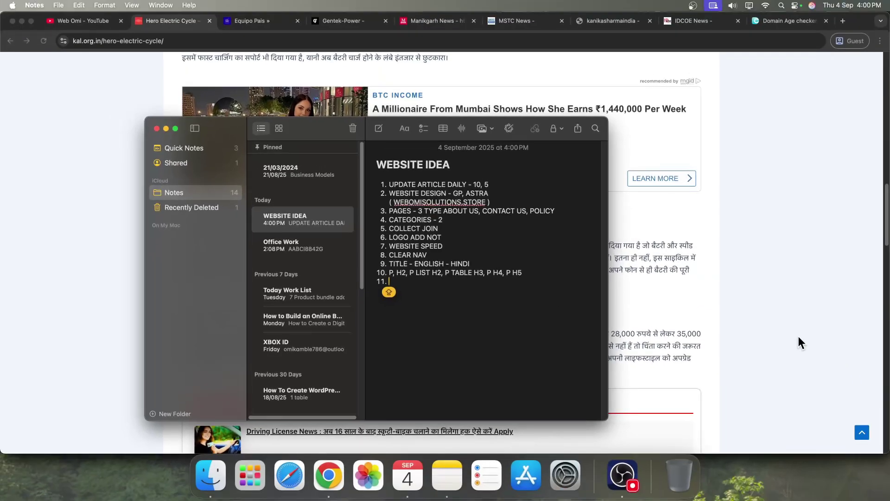
# Switch to the browser, examine the Hero Electric Cycle article down to its related posts, and bring Notes back up.
pyautogui.click(798, 335)
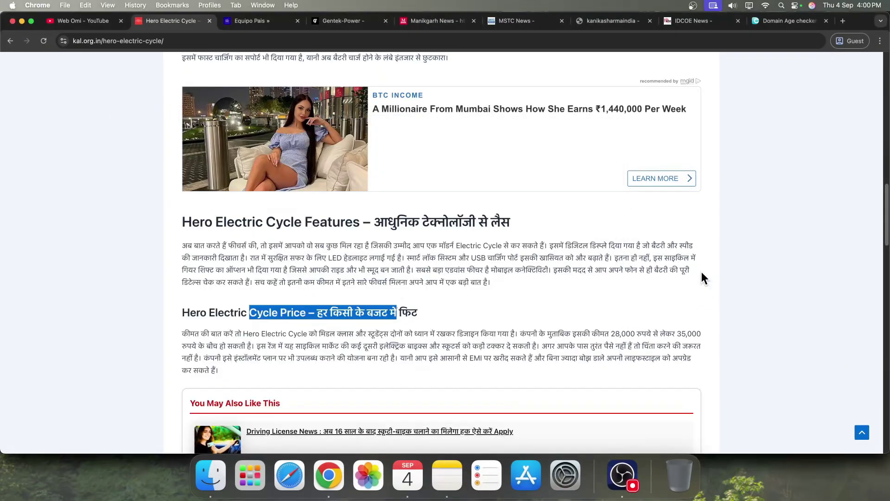
pyautogui.scroll(-5, 649, 278)
pyautogui.scroll(-10, 600, 281)
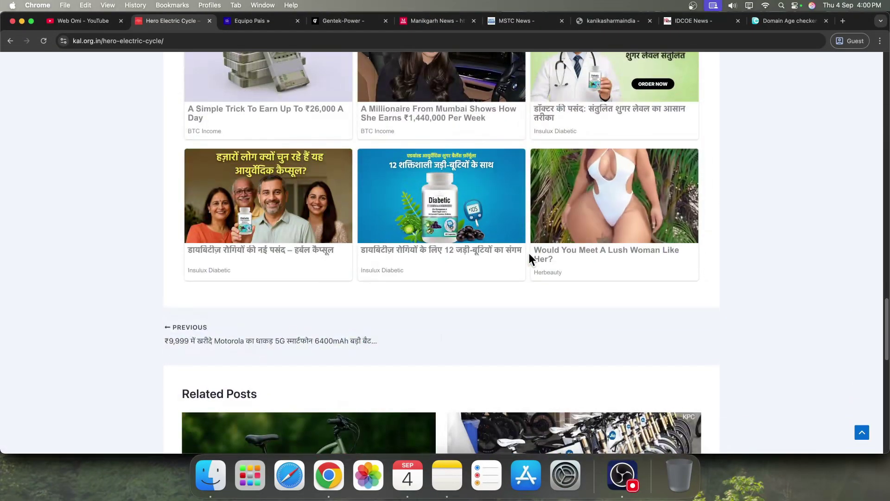
pyautogui.scroll(15, 529, 253)
pyautogui.scroll(-5, 519, 278)
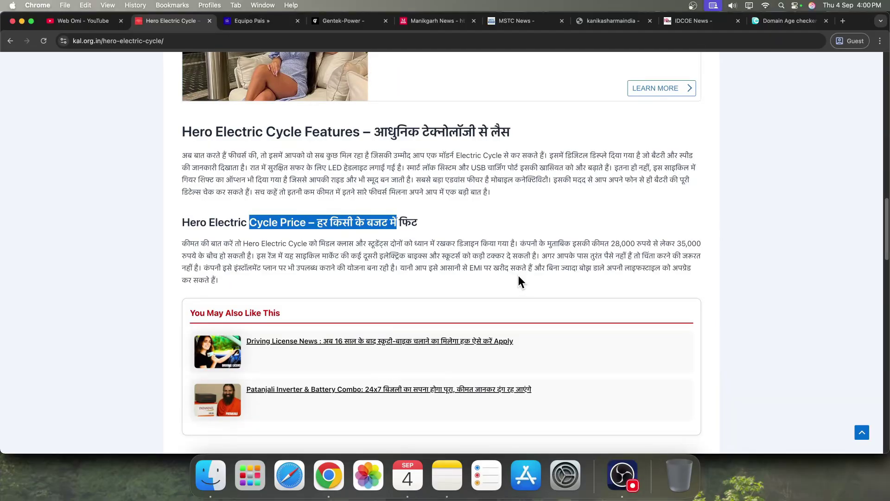
pyautogui.click(447, 474)
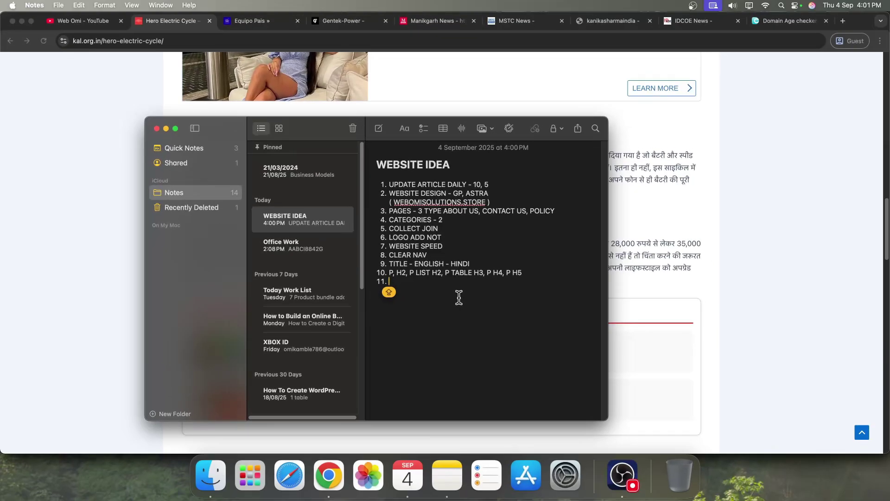
# Return to the browser and examine the wording of the article's Price and Features paragraphs, then its featured image.
pyautogui.click(710, 227)
pyautogui.moveTo(479, 257); pyautogui.dragTo(584, 255)
pyautogui.doubleClick(443, 246)
pyautogui.moveTo(443, 246); pyautogui.dragTo(502, 248)
pyautogui.click(476, 160)
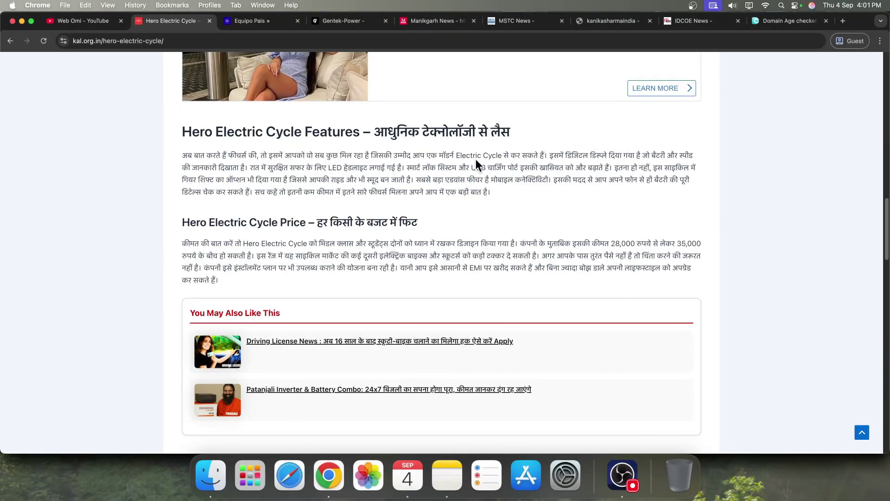
pyautogui.doubleClick(480, 155)
pyautogui.moveTo(481, 154); pyautogui.dragTo(486, 152)
pyautogui.moveTo(466, 157); pyautogui.dragTo(508, 157)
pyautogui.scroll(15, 449, 174)
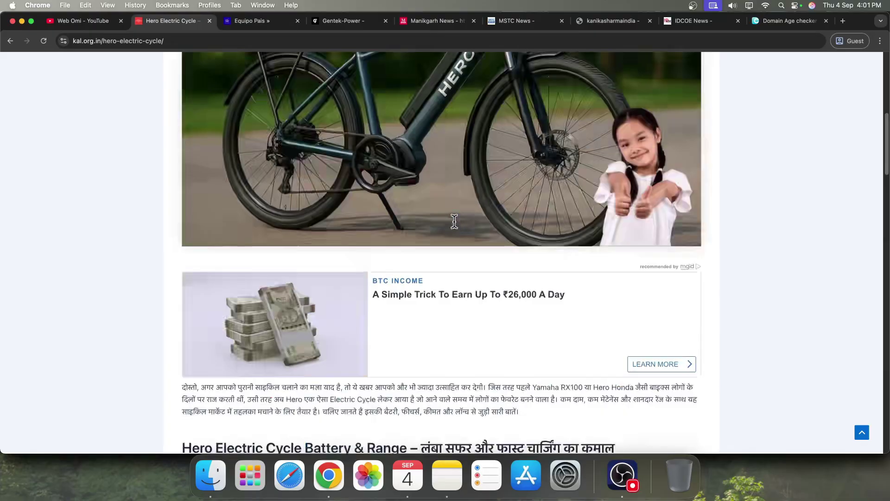
pyautogui.scroll(-2, 458, 221)
pyautogui.scroll(-2, 464, 205)
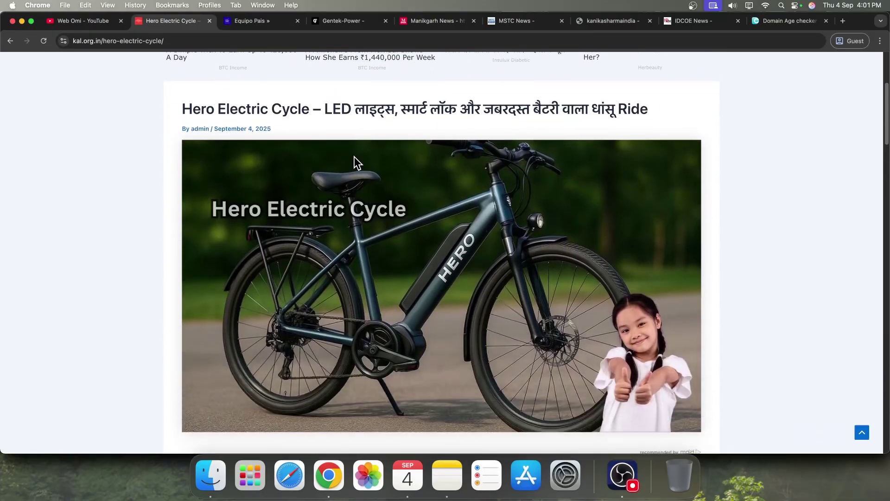
# Open the TVS Apache RTR 160 article on the Equipo Pais site and examine its image, headings and paragraphs.
pyautogui.click(250, 21)
pyautogui.scroll(10, 254, 285)
pyautogui.scroll(9, 256, 269)
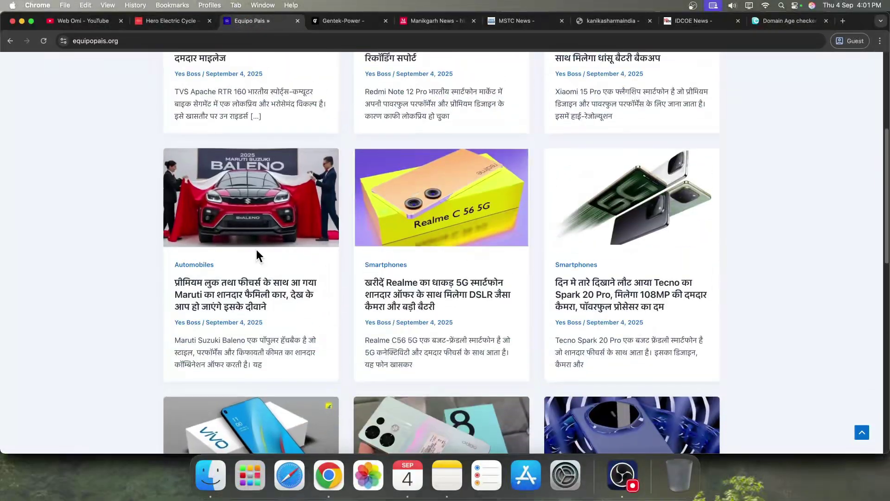
pyautogui.click(258, 285)
pyautogui.scroll(-15, 443, 217)
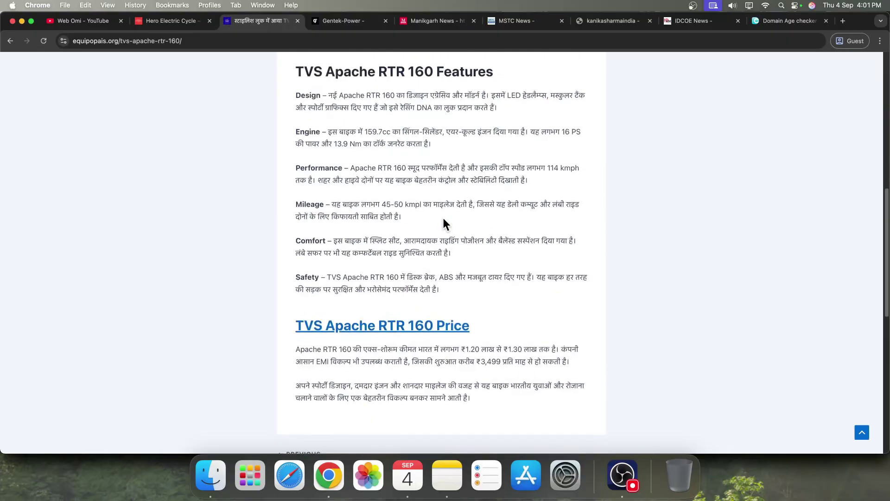
pyautogui.scroll(-10, 428, 198)
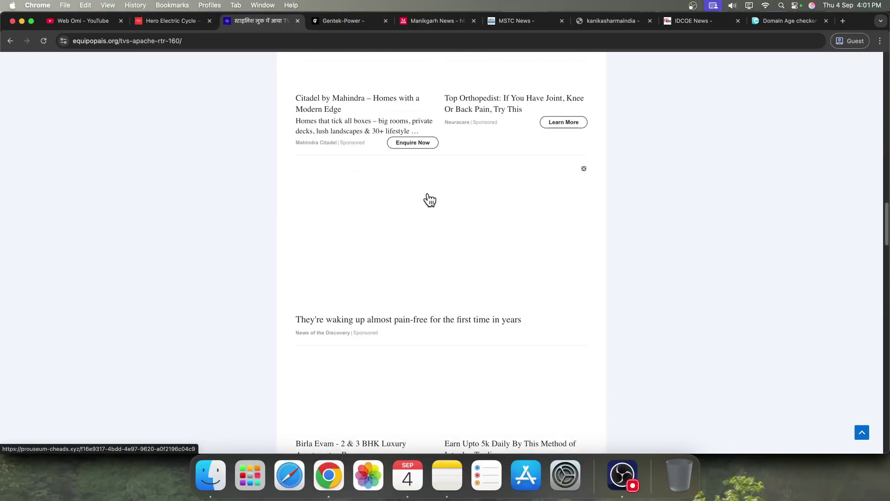
pyautogui.scroll(15, 431, 197)
pyautogui.scroll(15, 438, 232)
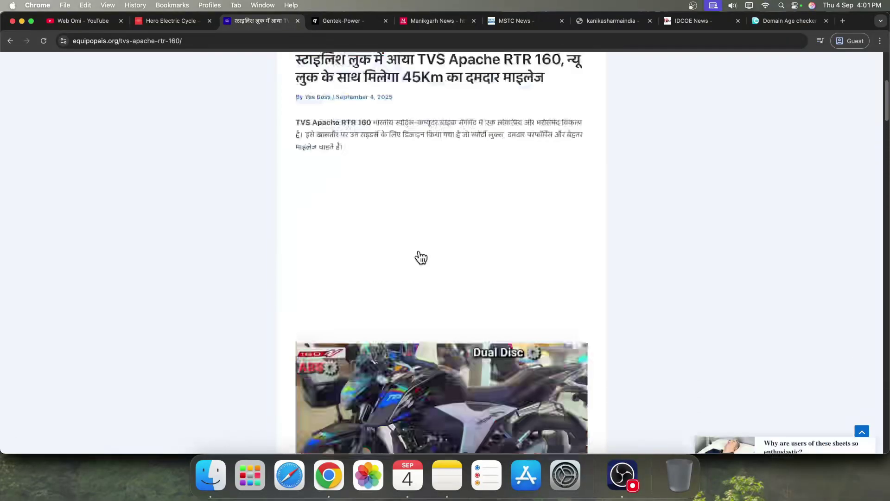
# Open the UPI New Rule Today article on the Gentek-Power site and examine its opening paragraphs and first heading.
pyautogui.click(338, 21)
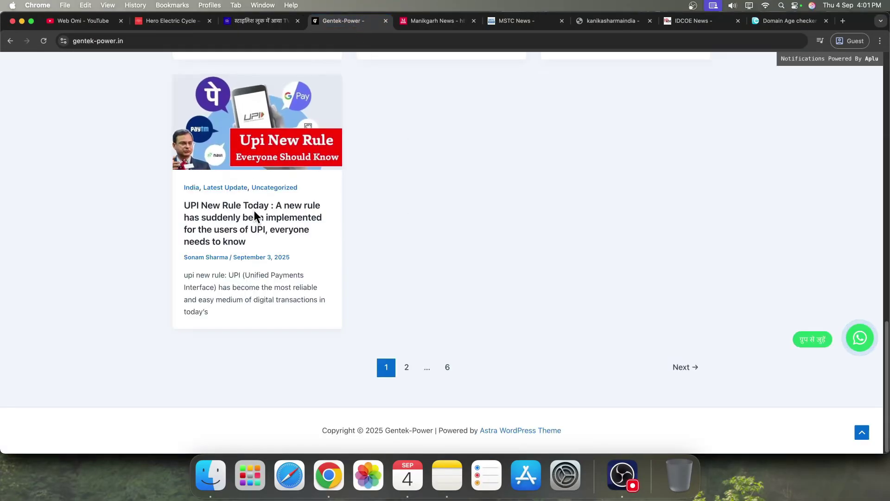
pyautogui.click(254, 233)
pyautogui.scroll(-5, 342, 231)
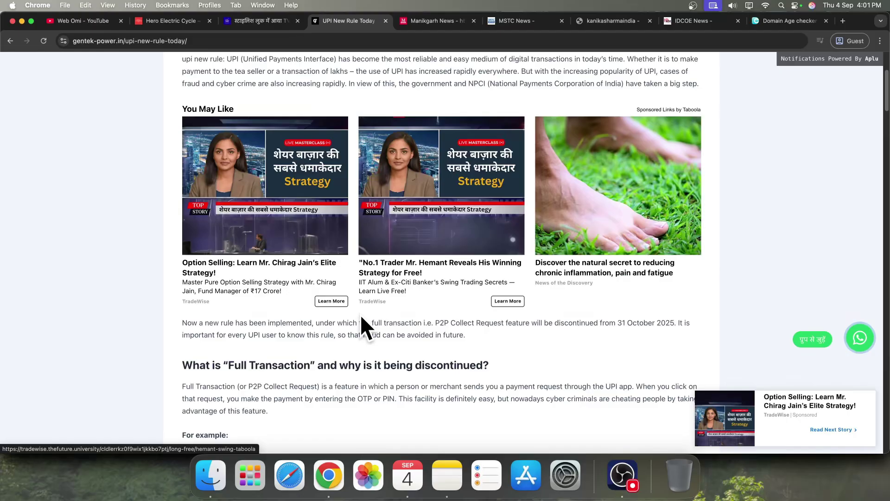
# Examine the rest of the UPI New Rule Today article, including its example text, Also Read box and later headings.
pyautogui.scroll(-2, 364, 302)
pyautogui.scroll(-10, 365, 289)
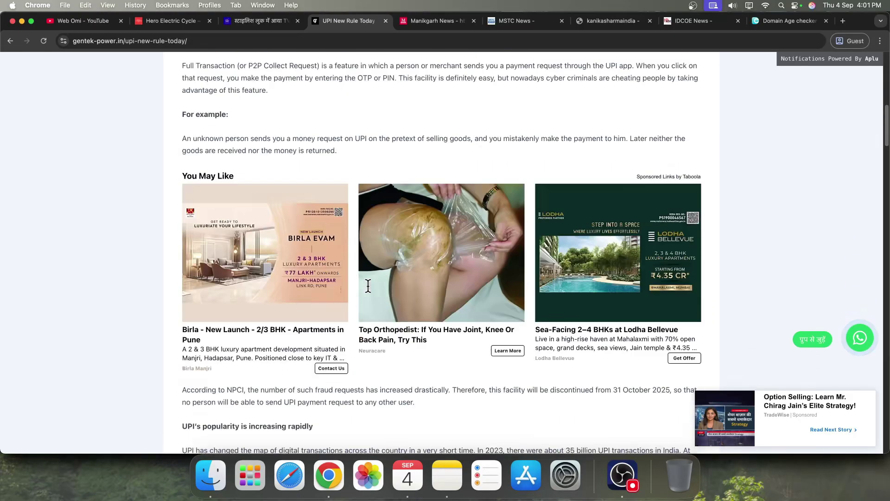
pyautogui.scroll(-15, 416, 333)
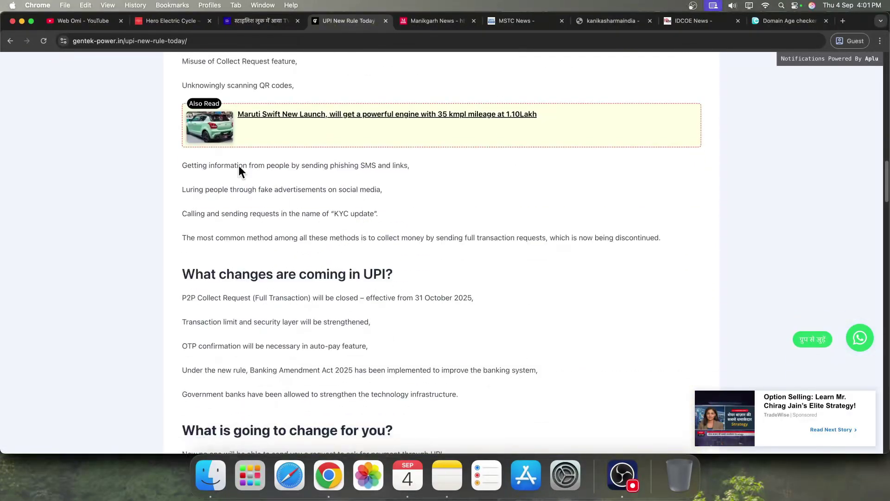
# Open the article about land along the national highway from the Manikgarh News home page.
pyautogui.click(435, 27)
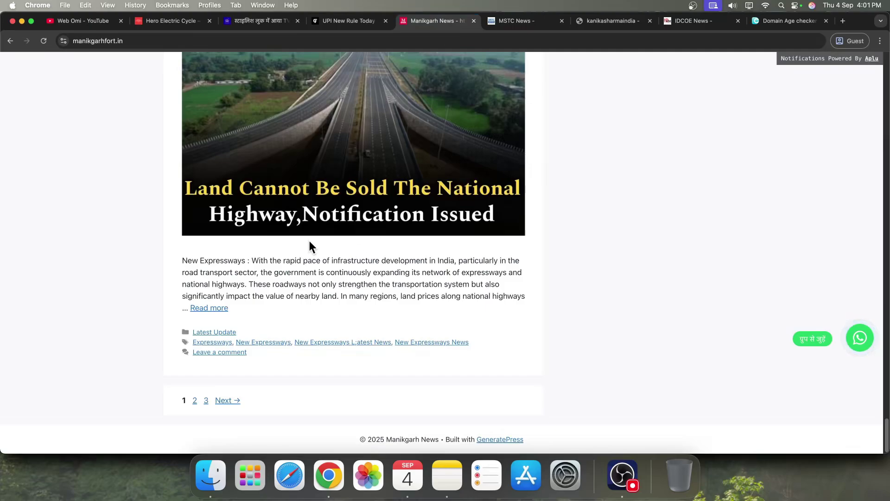
pyautogui.scroll(4, 299, 228)
pyautogui.click(314, 113)
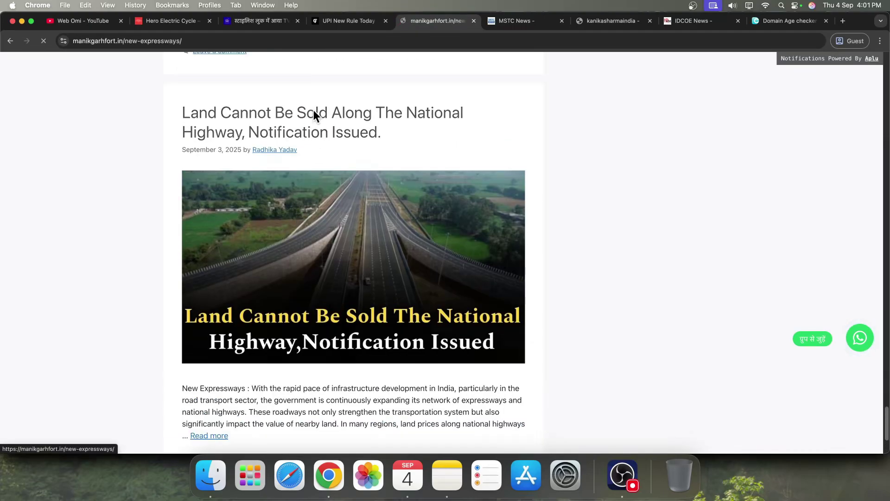
# Add "ASLO READ" as item 11 of the WEBSITE IDEA list in Notes and start a new item.
pyautogui.click(448, 475)
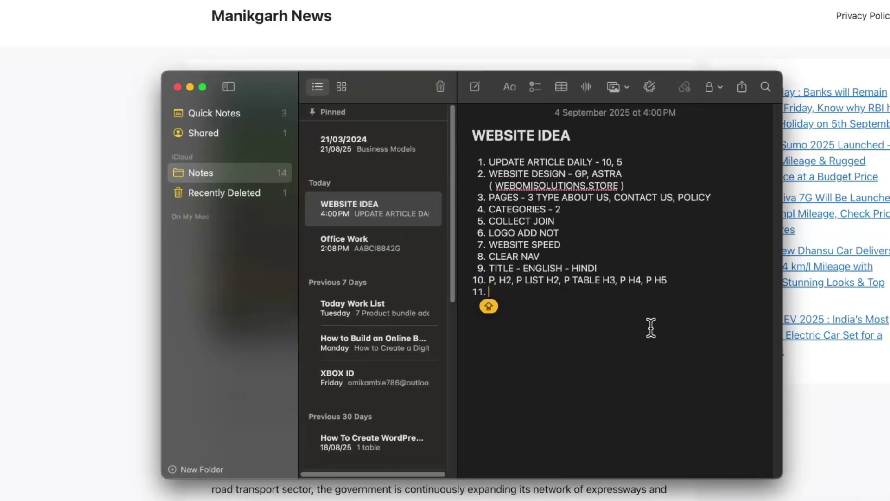
pyautogui.write('AST')
pyautogui.write('LO R')
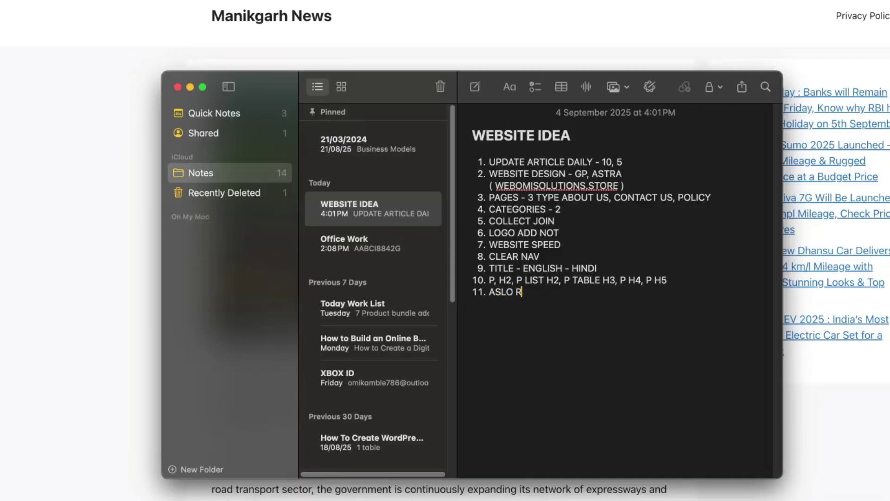
pyautogui.write('EAD')
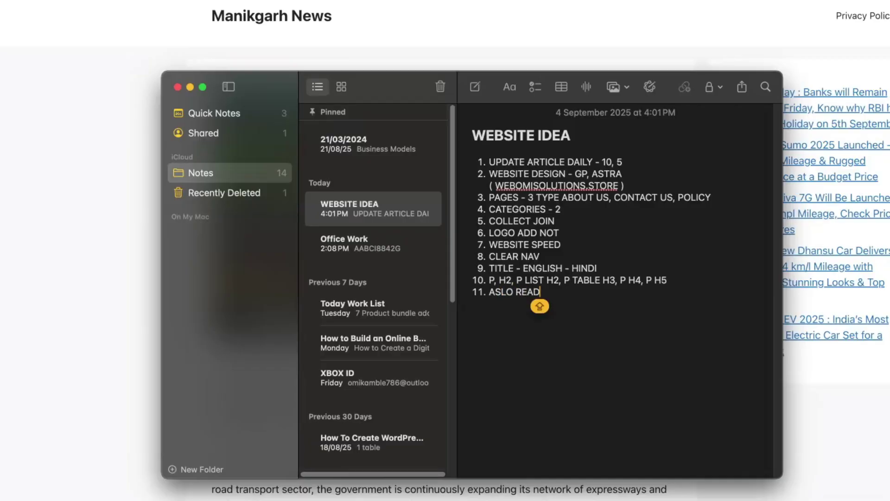
pyautogui.press('Return')
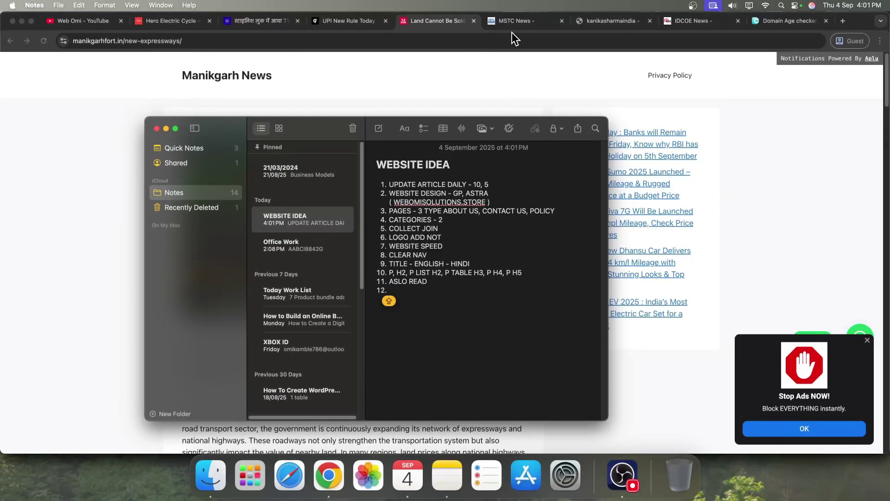
# Return to the browser and examine the Manikgarh News article's featured image, title, opening paragraphs and first heading.
pyautogui.click(518, 33)
pyautogui.scroll(-6, 387, 201)
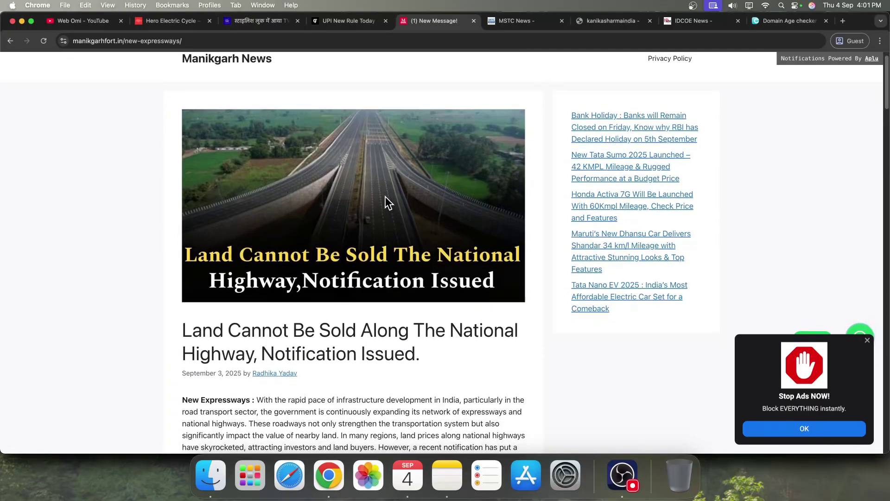
pyautogui.scroll(-8, 385, 195)
pyautogui.scroll(6, 384, 193)
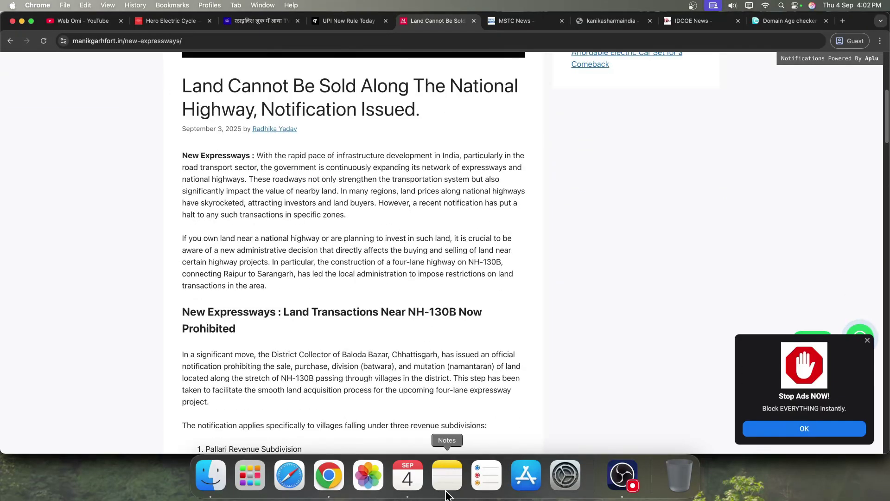
# Switch to Notes, add "FEATURE IMAGE - 1 , 2" as item 12 of the WEBSITE IDEA list, and start a new item.
pyautogui.click(446, 475)
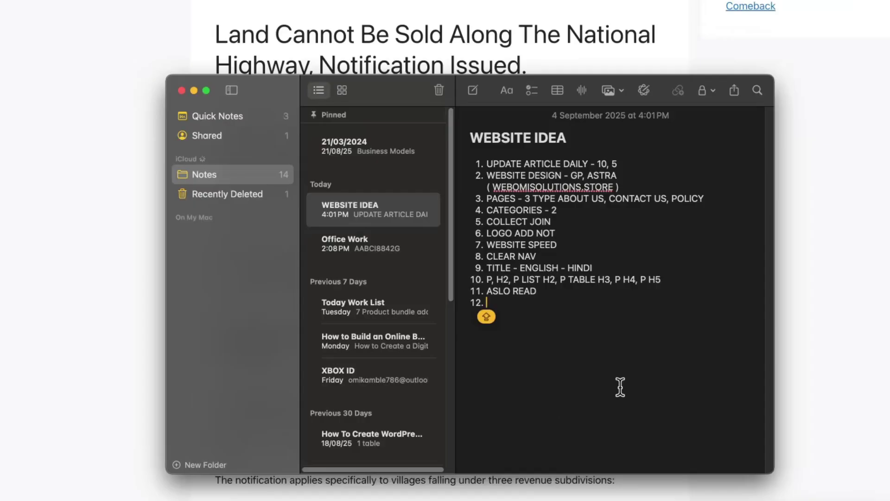
pyautogui.write('FE')
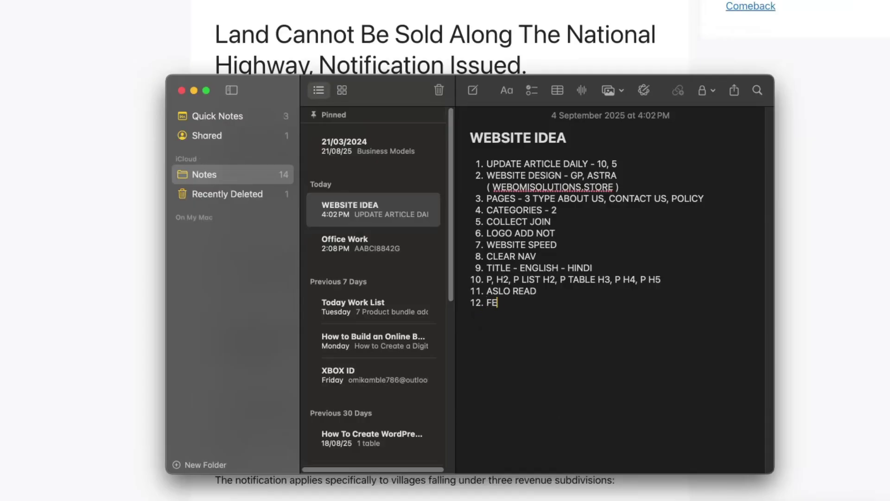
pyautogui.write('AT')
pyautogui.press('BackSpace')
pyautogui.write('ATURE IMAGE')
pyautogui.press('capslock')
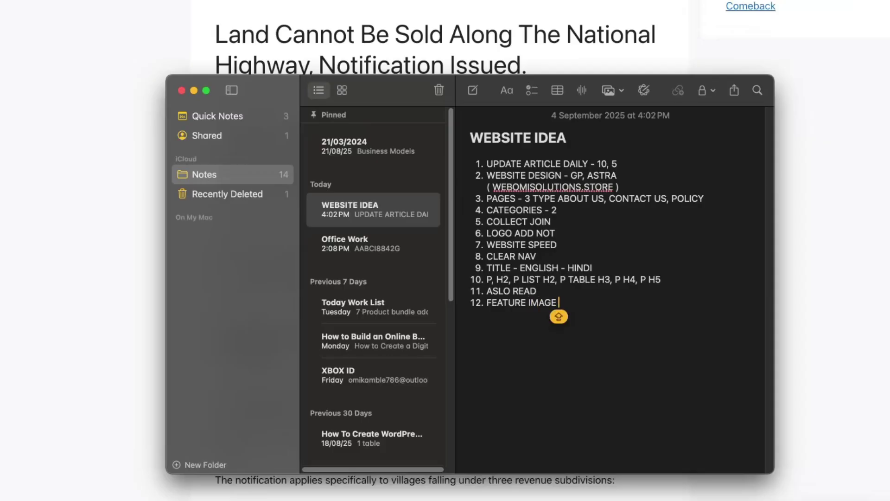
pyautogui.write('- 1 ,')
pyautogui.press('capslock')
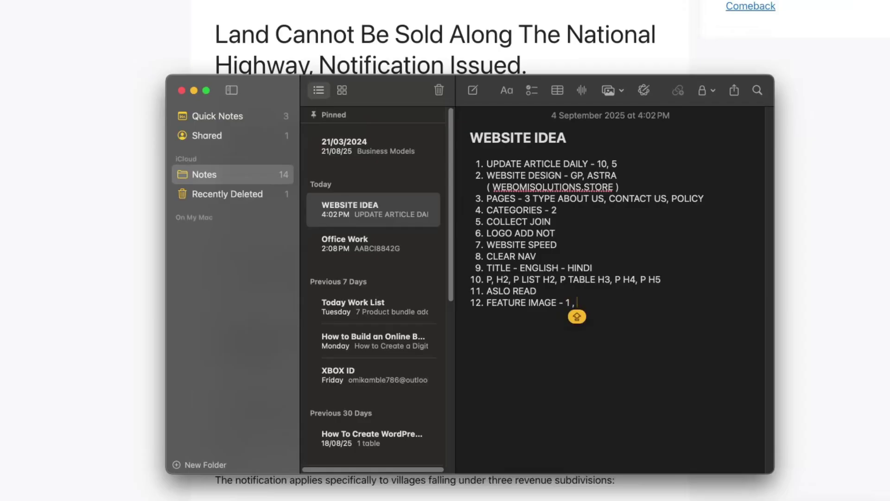
pyautogui.write(', 2')
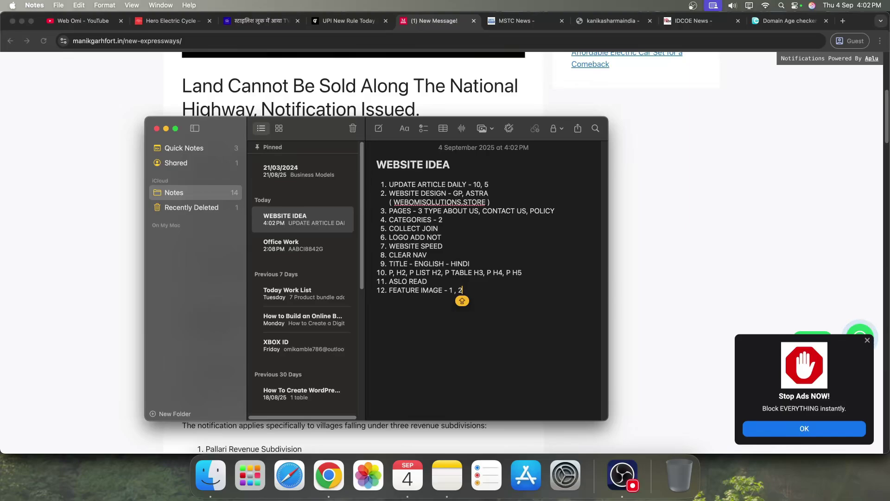
pyautogui.press('Return')
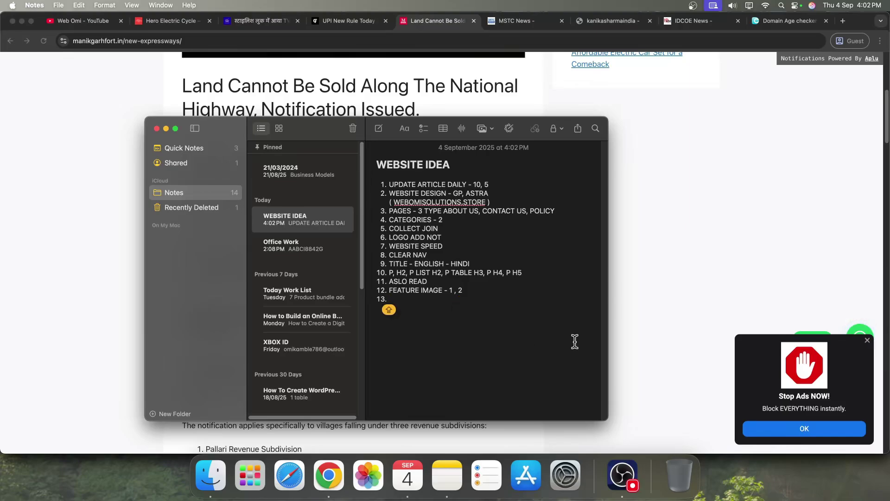
# Compare the post images on the MSTC News, kanikasharmaindia and IDCOE News sites, and return to the Manikgarh News article.
pyautogui.click(644, 239)
pyautogui.scroll(5, 636, 207)
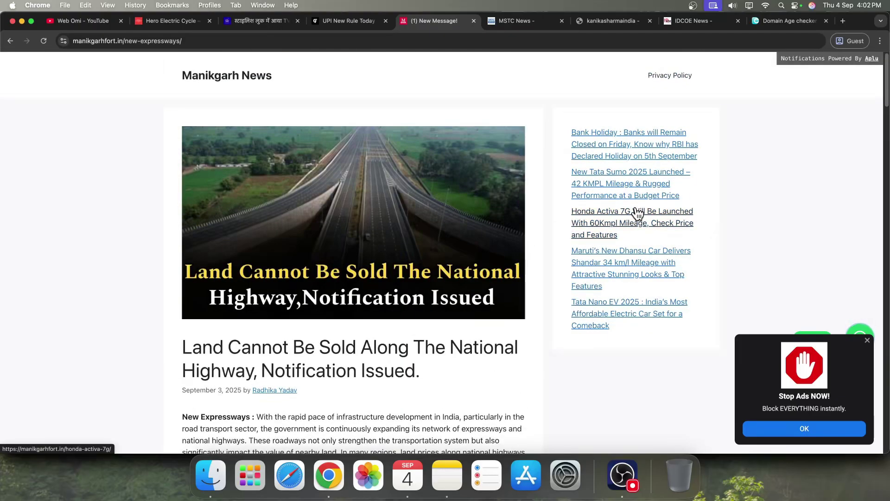
pyautogui.click(531, 20)
pyautogui.scroll(10, 713, 196)
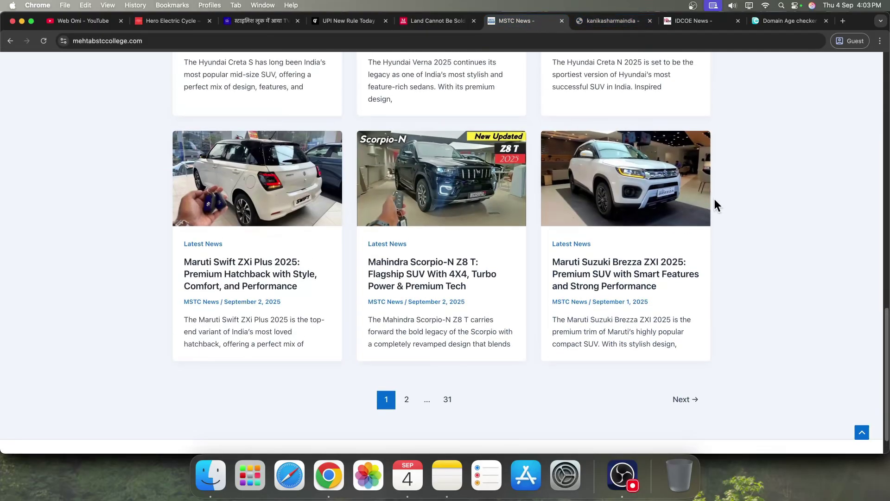
pyautogui.click(607, 22)
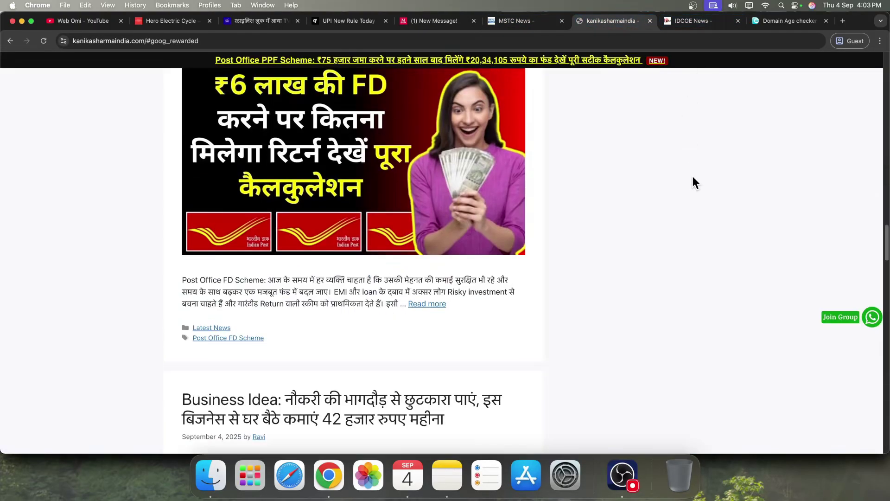
pyautogui.scroll(10, 692, 186)
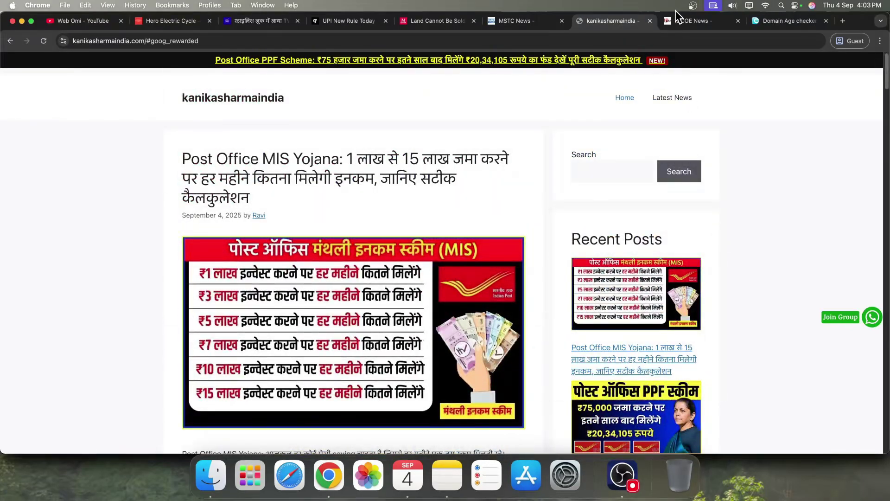
pyautogui.click(678, 19)
pyautogui.click(436, 21)
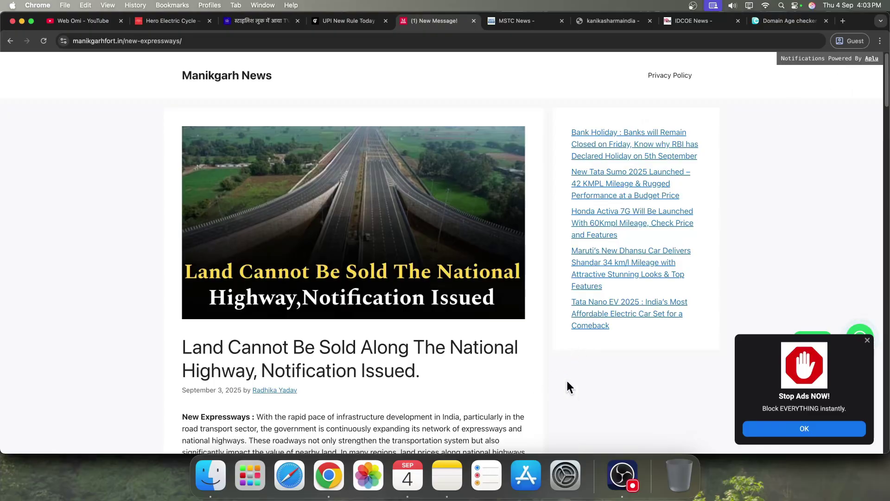
# Switch to Notes, add "PUSH JOIN" as item 13 of the WEBSITE IDEA list, and start a new item.
pyautogui.click(446, 474)
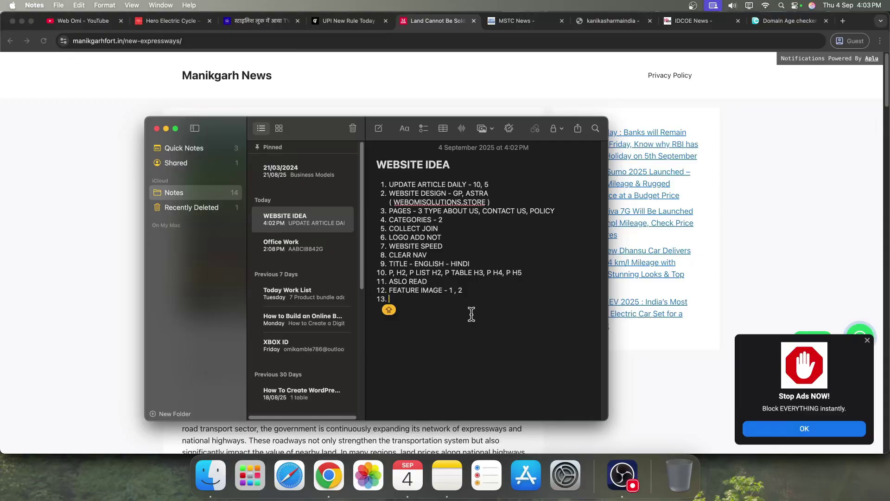
pyautogui.write('PUSH')
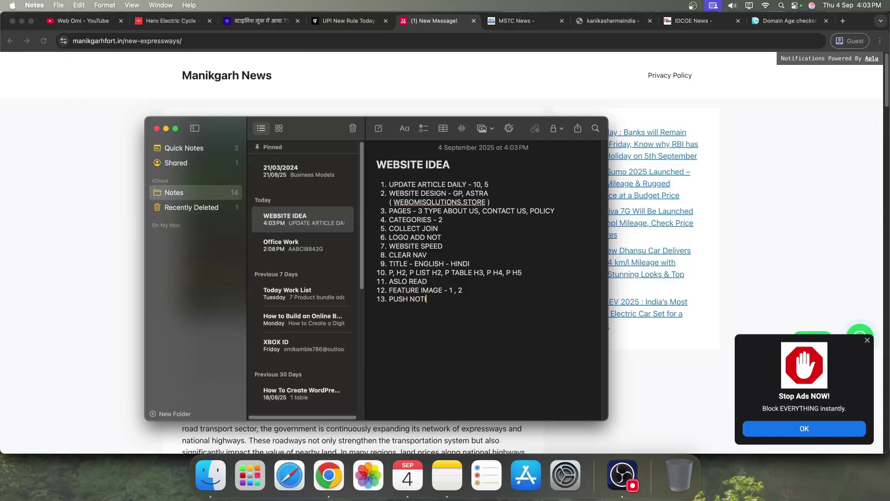
pyautogui.write(' NOTI')
pyautogui.press('BackSpace')
pyautogui.press('BackSpace')
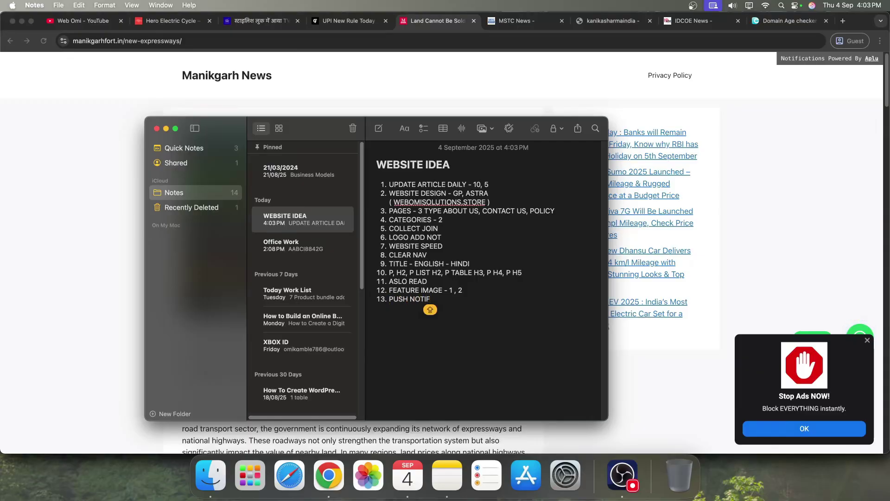
pyautogui.press('BackSpace')
pyautogui.press('BackSpace')
pyautogui.press('BackSpace')
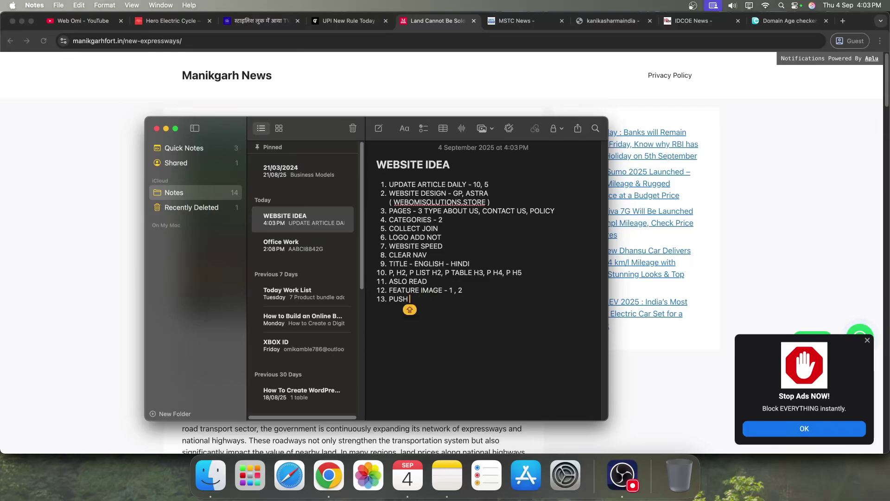
pyautogui.write('JOOI')
pyautogui.write('IN')
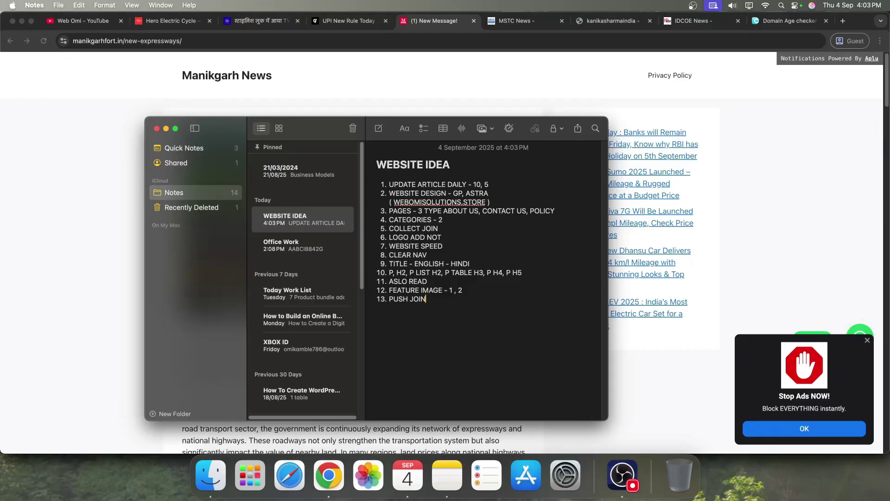
pyautogui.press('Return')
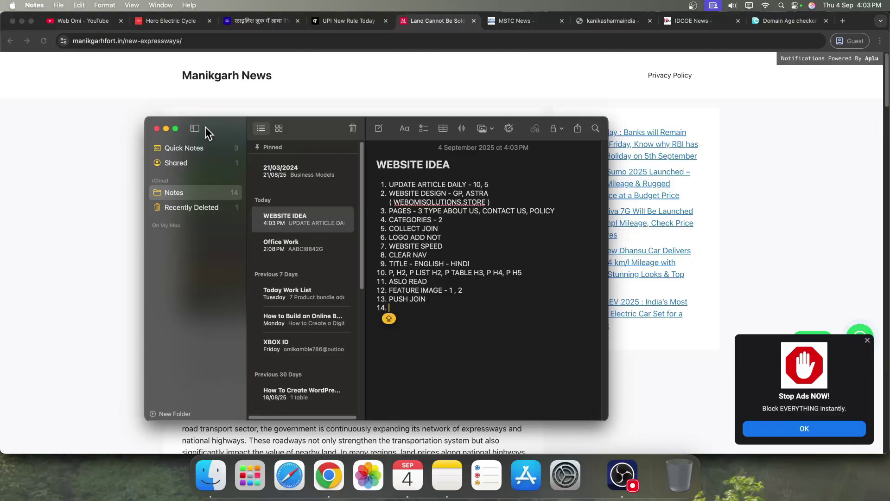
# Return to the Hero Electric Cycle article, examine it down to its related posts, and highlight the heading on its author's archive page.
pyautogui.click(250, 89)
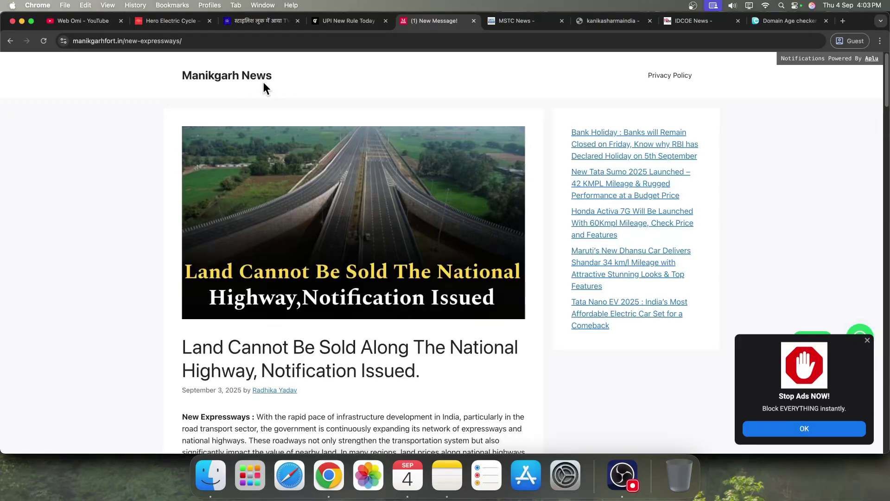
pyautogui.click(162, 20)
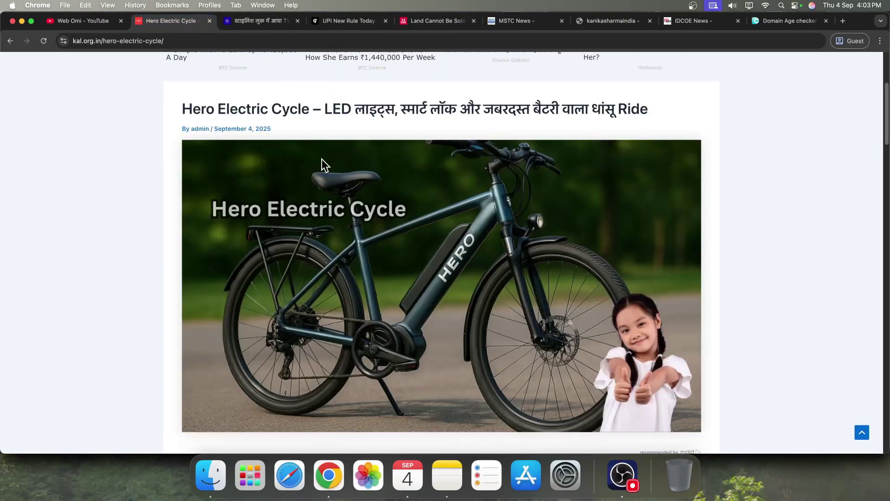
pyautogui.scroll(-5, 315, 165)
pyautogui.scroll(-15, 315, 172)
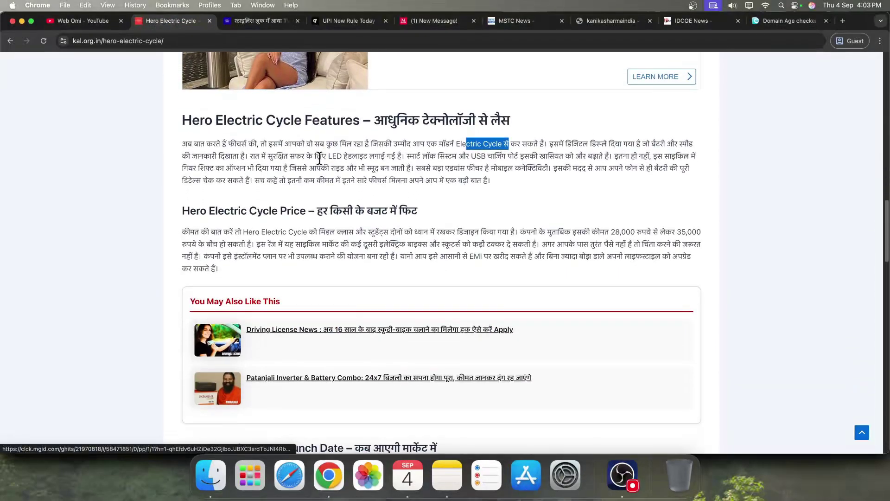
pyautogui.scroll(-18, 320, 179)
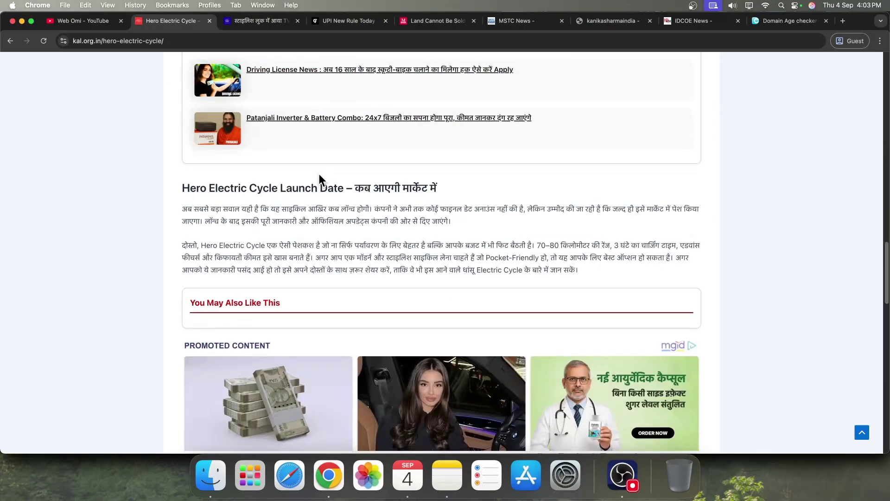
pyautogui.scroll(9, 320, 176)
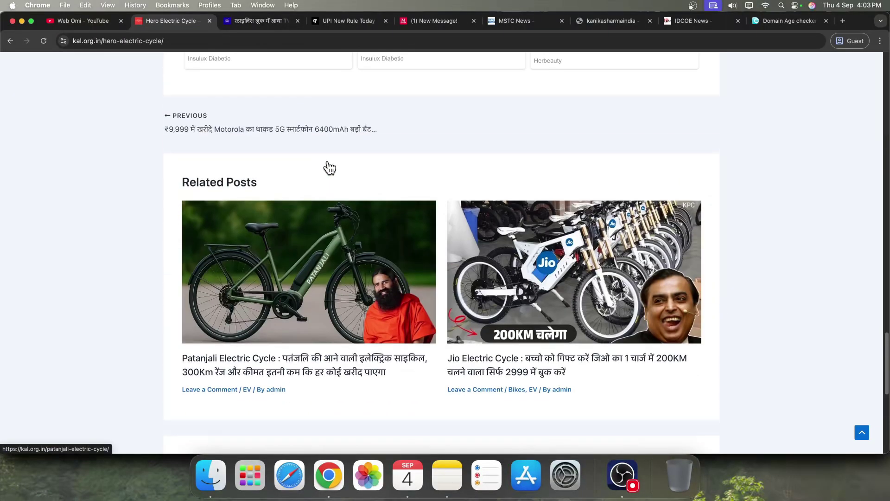
pyautogui.scroll(-1, 278, 265)
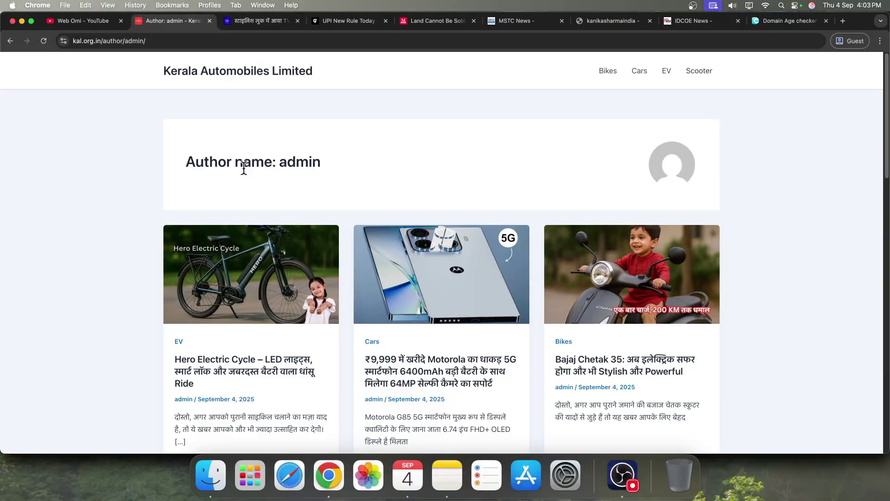
pyautogui.moveTo(186, 163); pyautogui.dragTo(344, 165)
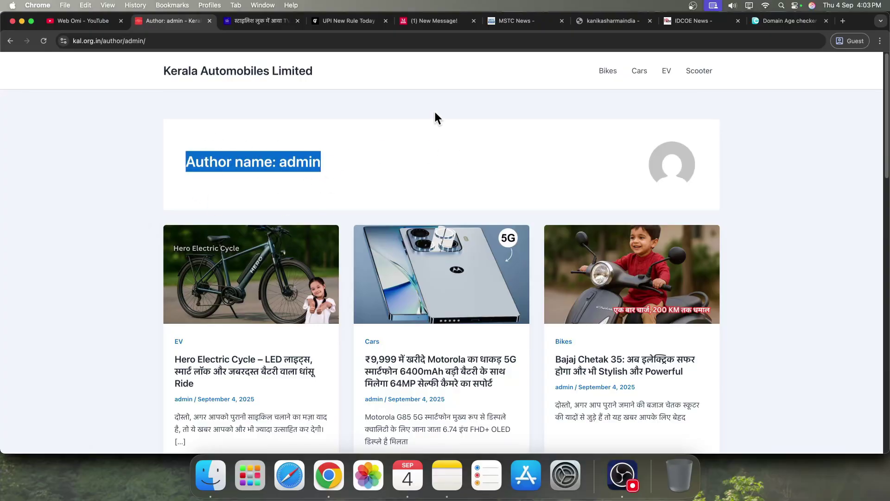
# Go to the Equipo Pais home page, view the first post's author archive, and highlight the author name in its heading.
pyautogui.click(274, 20)
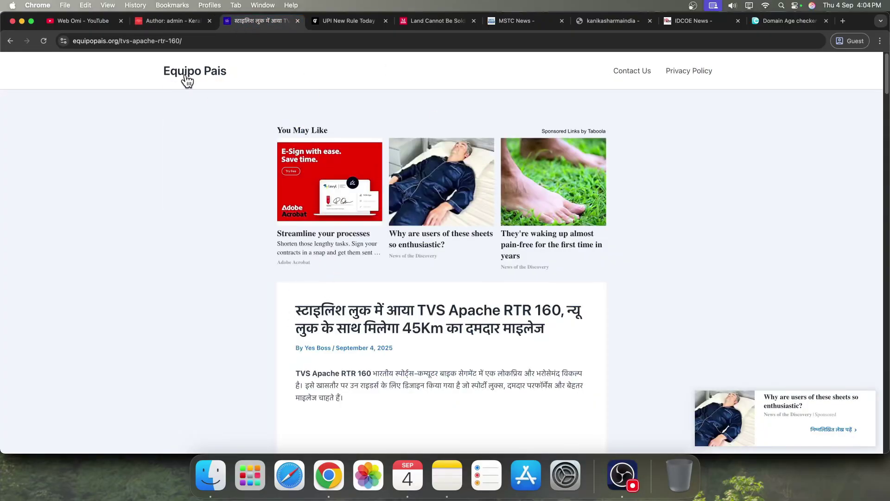
pyautogui.click(190, 80)
pyautogui.click(877, 62)
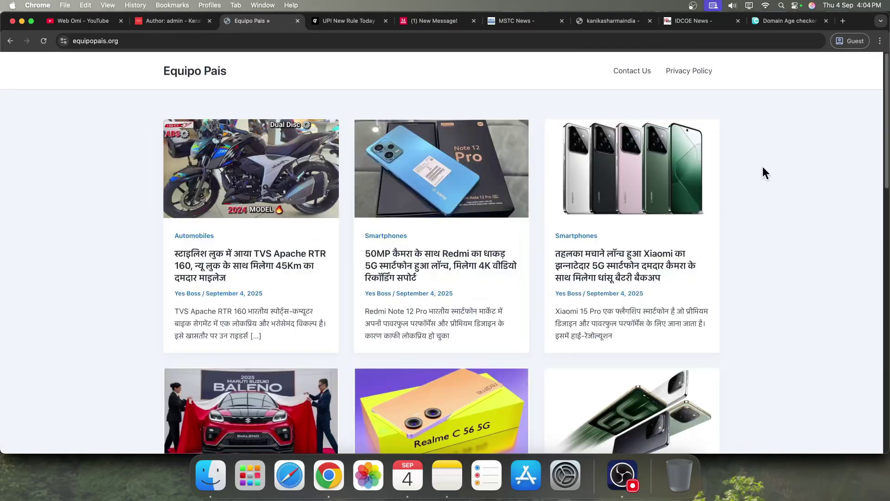
pyautogui.click(183, 295)
pyautogui.moveTo(235, 161); pyautogui.dragTo(391, 160)
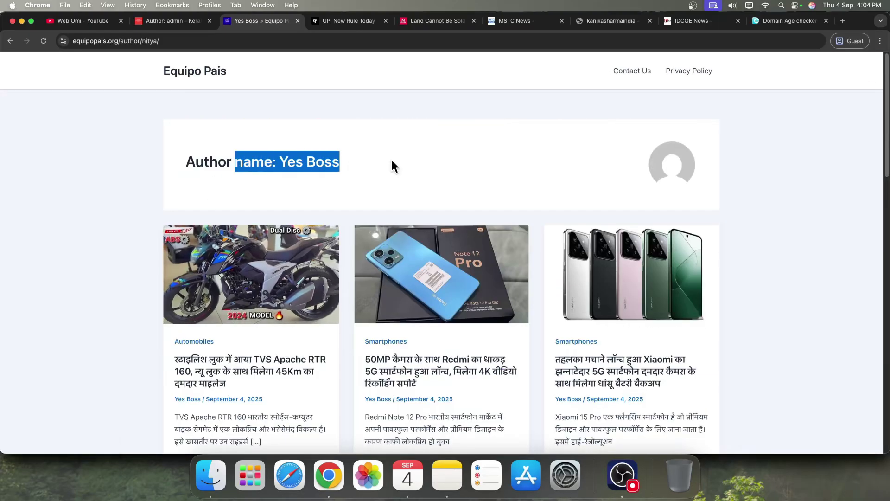
# Examine the UPI New Rule article on the Gentek-Power site and open its author's archive page.
pyautogui.click(334, 20)
pyautogui.scroll(-10, 266, 191)
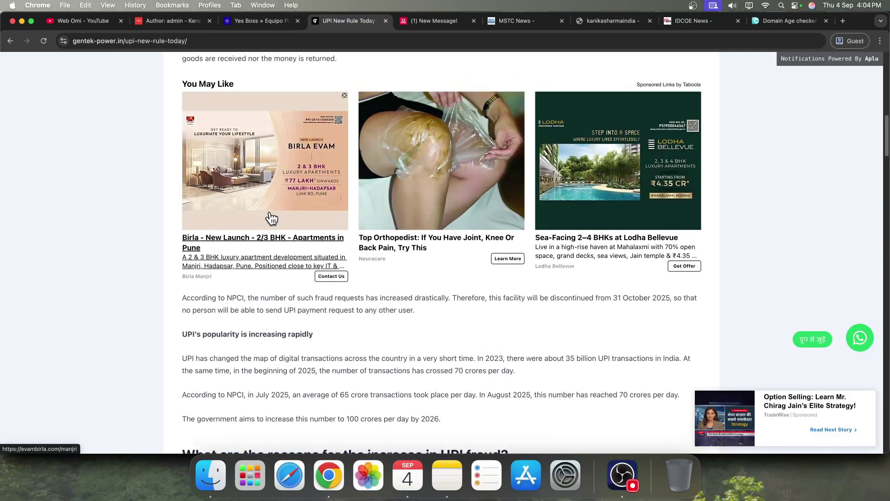
pyautogui.scroll(10, 255, 244)
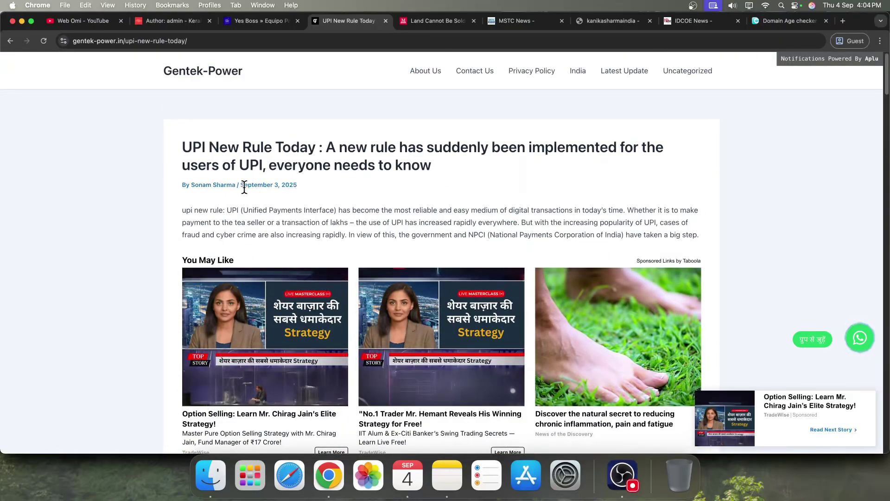
pyautogui.click(211, 185)
pyautogui.click(876, 62)
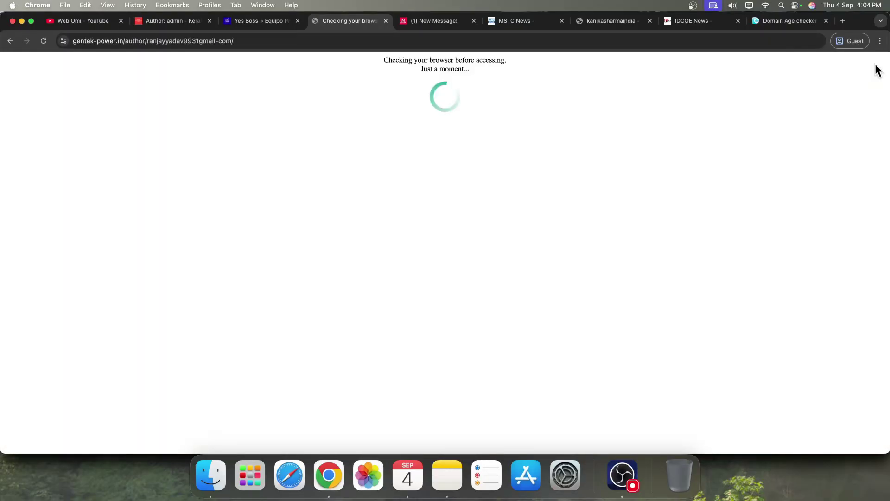
# Open the author's archive from the Manikgarh News article, close the advertising tab, and highlight the author name in the heading.
pyautogui.click(399, 24)
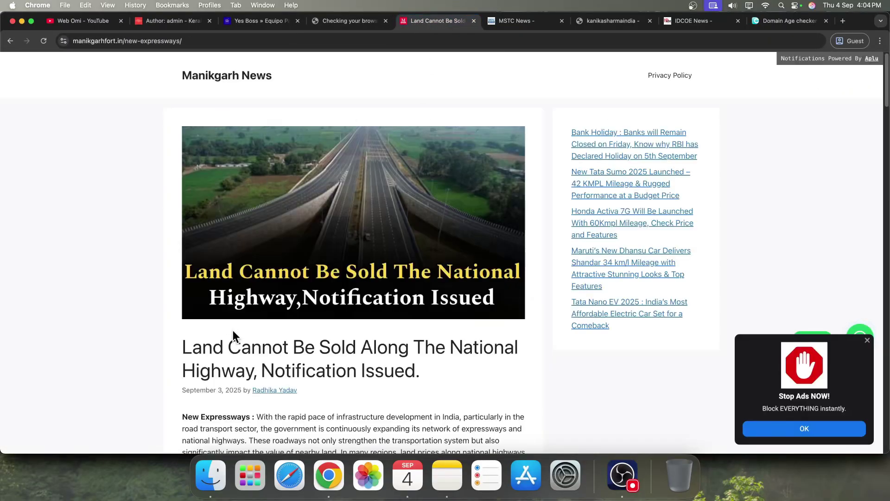
pyautogui.click(275, 391)
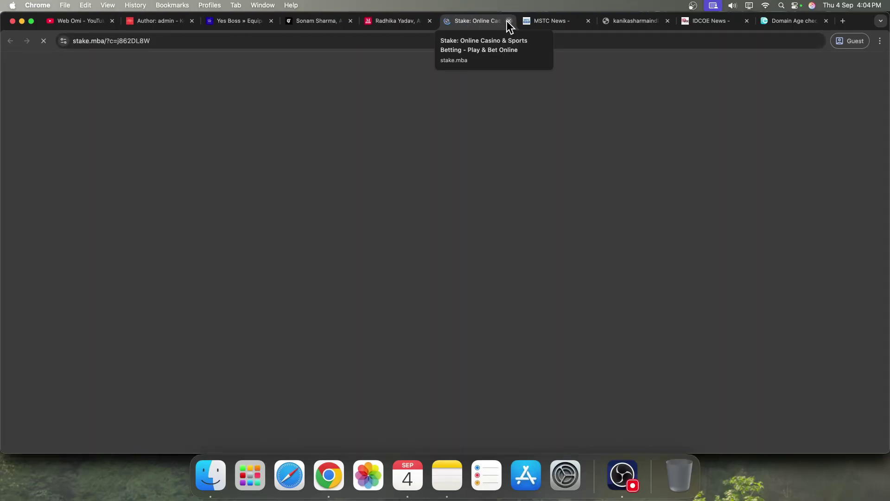
pyautogui.click(508, 21)
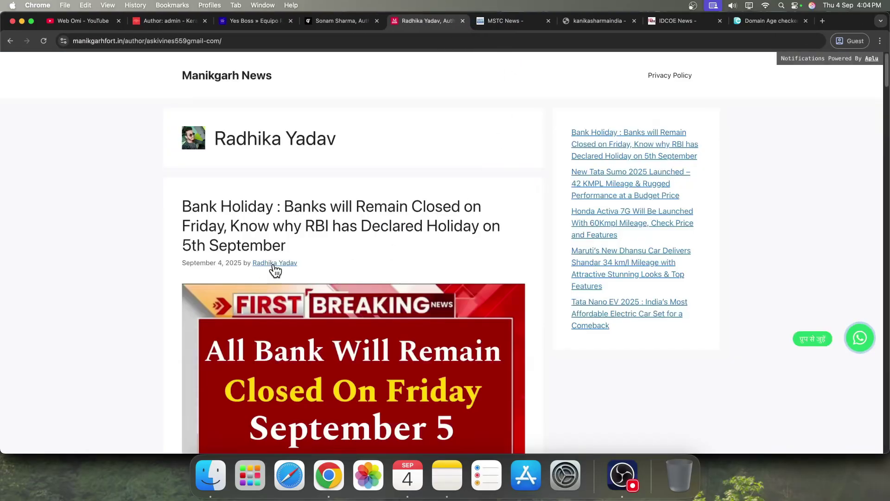
pyautogui.moveTo(211, 138); pyautogui.dragTo(419, 138)
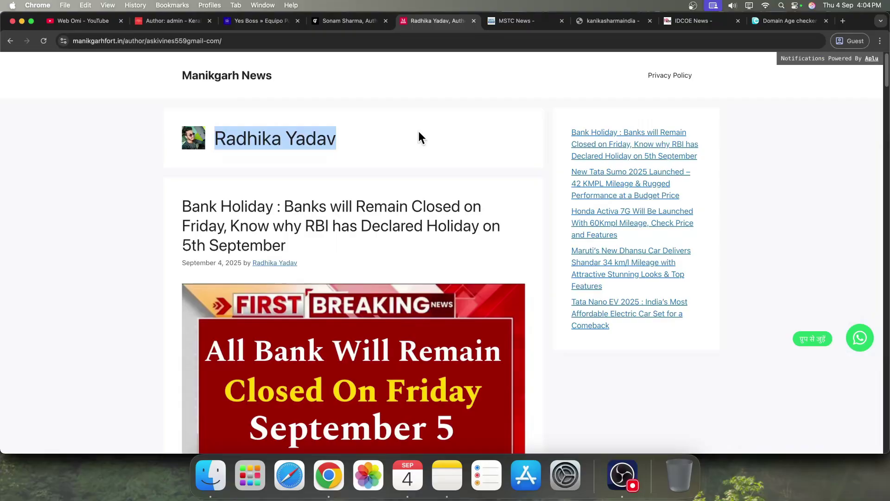
pyautogui.click(222, 145)
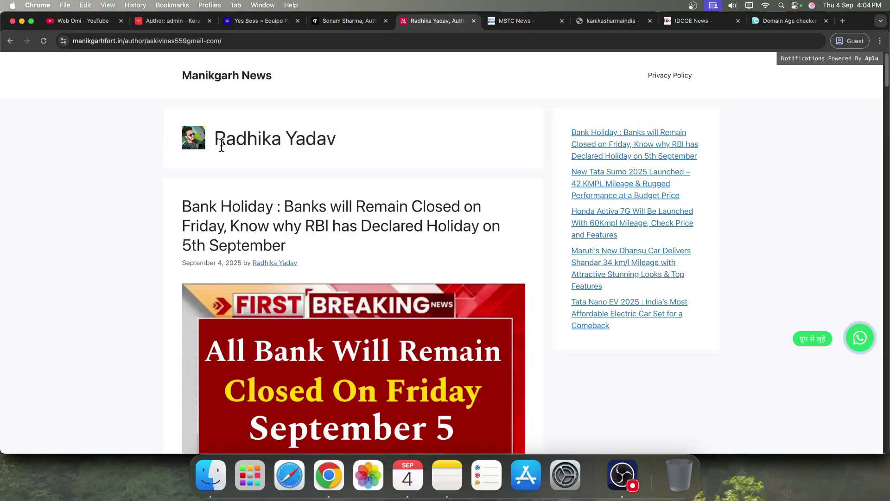
# Switch to Notes, add "AUTHOR NAME" as item 14 of the WEBSITE IDEA list, and start a new item.
pyautogui.click(447, 475)
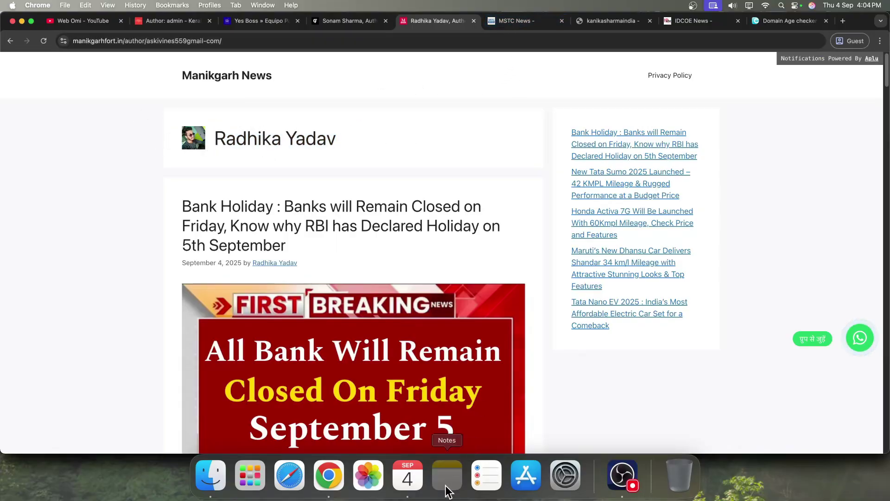
pyautogui.write('AUT')
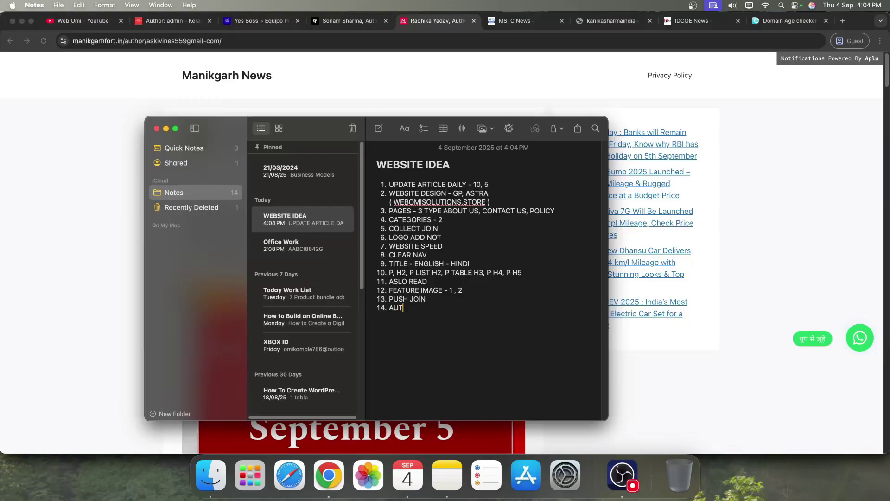
pyautogui.write('HOR NAME')
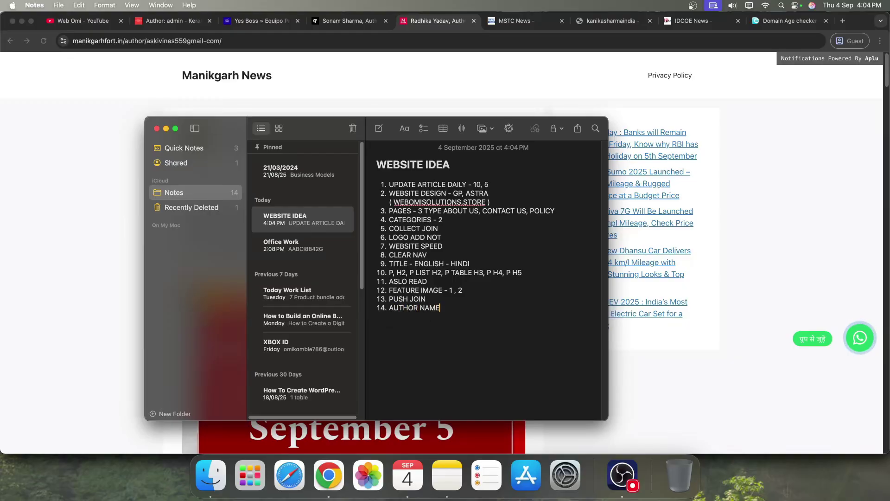
pyautogui.press('Return')
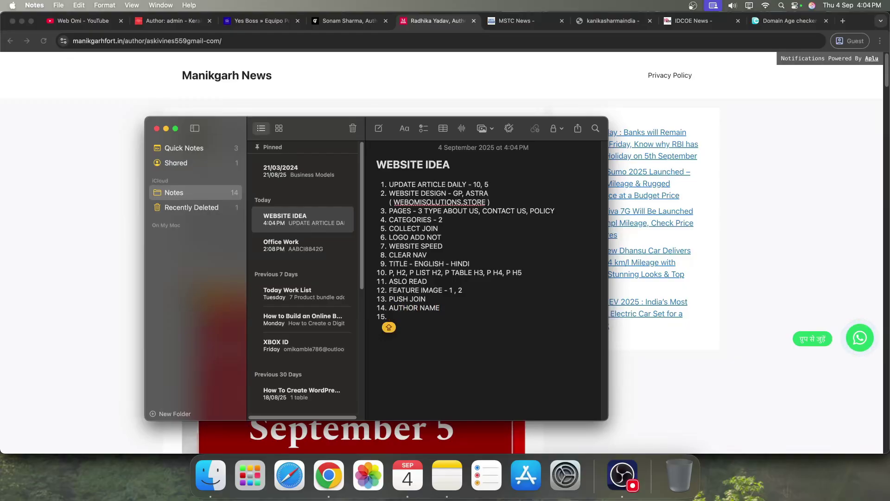
# Return to the Kerala Automobiles Limited site, open the Hero Electric Cycle article from its home page, and examine the article's layout.
pyautogui.click(727, 193)
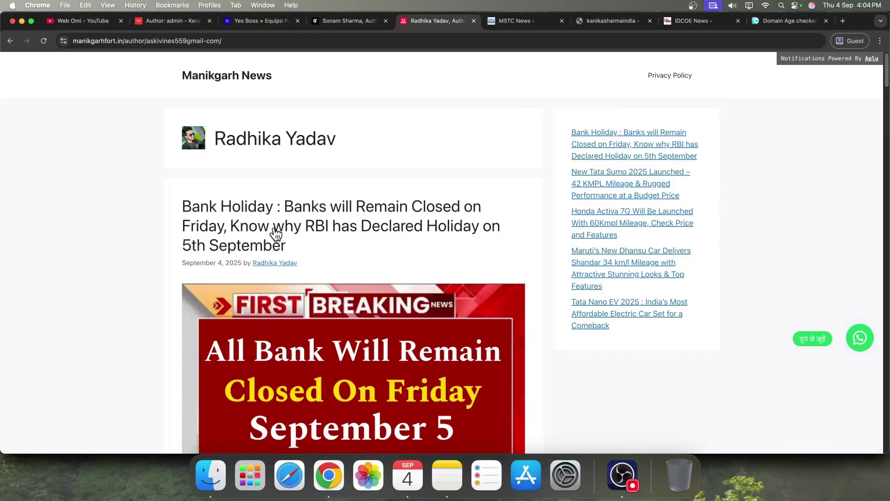
pyautogui.click(247, 17)
pyautogui.click(180, 21)
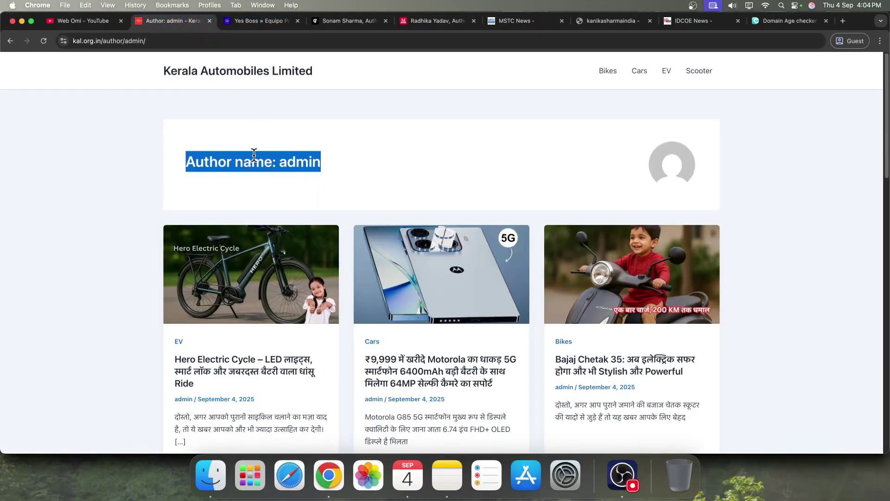
pyautogui.click(282, 79)
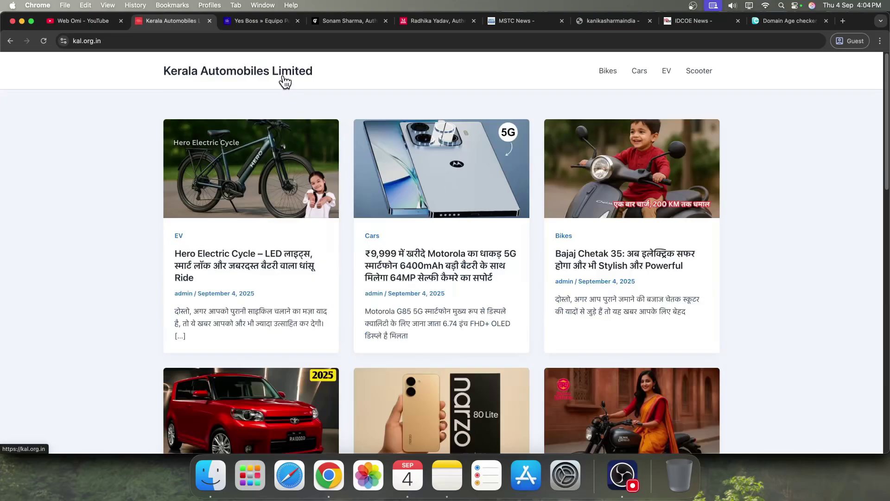
pyautogui.click(260, 252)
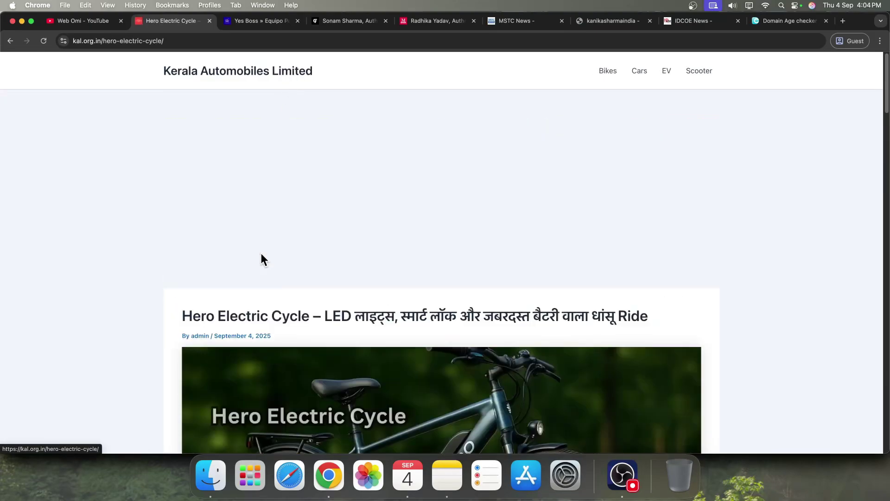
pyautogui.scroll(-6, 343, 256)
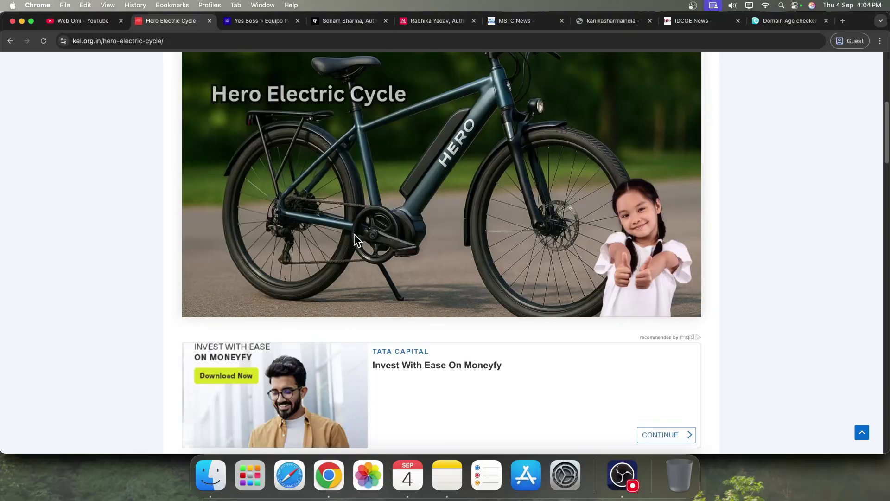
pyautogui.scroll(-7, 354, 235)
# Switch to Notes, highlight the heading structure in item 10, and add "ARTICLE LAYOUT SAME" as item 15 of the WEBSITE IDEA list.
pyautogui.click(446, 474)
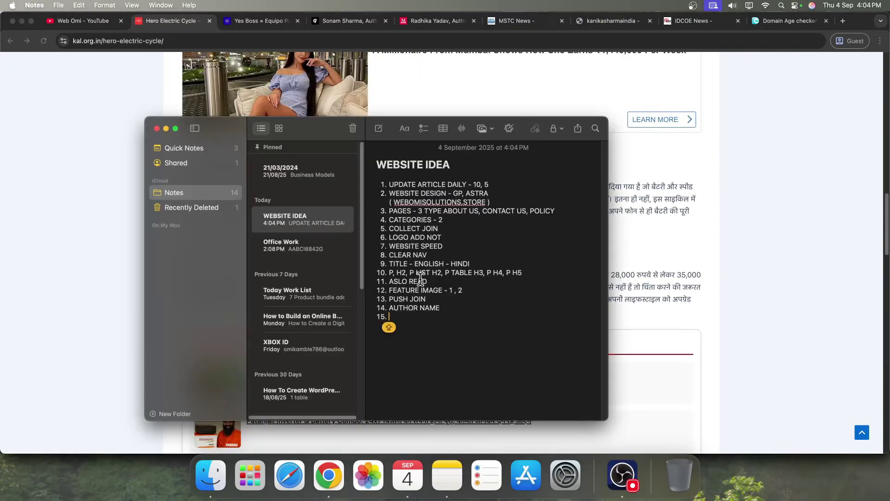
pyautogui.moveTo(388, 272); pyautogui.dragTo(541, 267)
pyautogui.press('capslock')
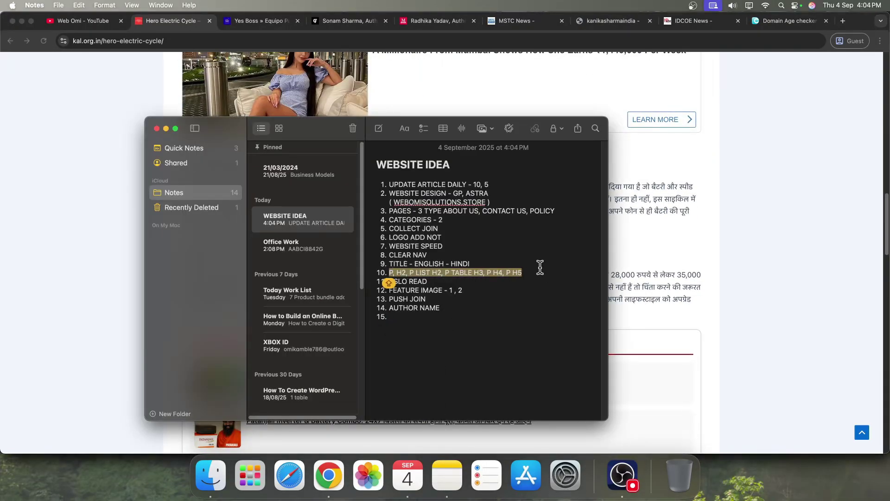
pyautogui.click(412, 317)
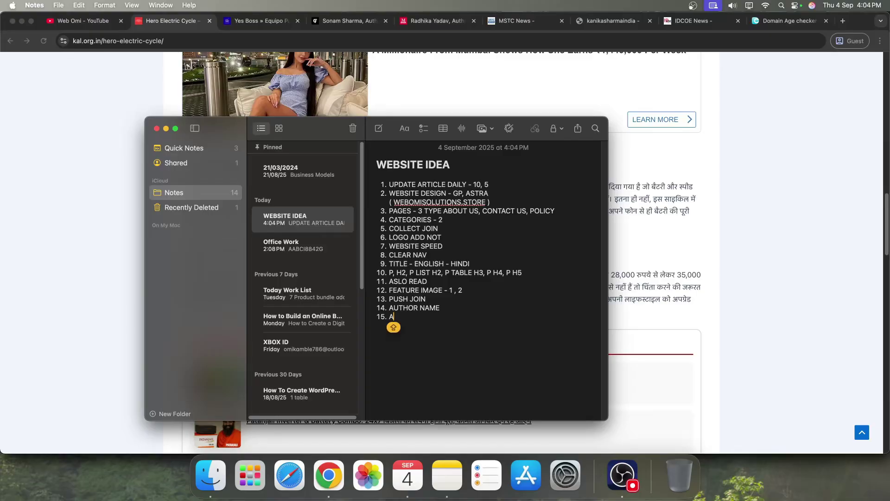
pyautogui.write('ARTICLE')
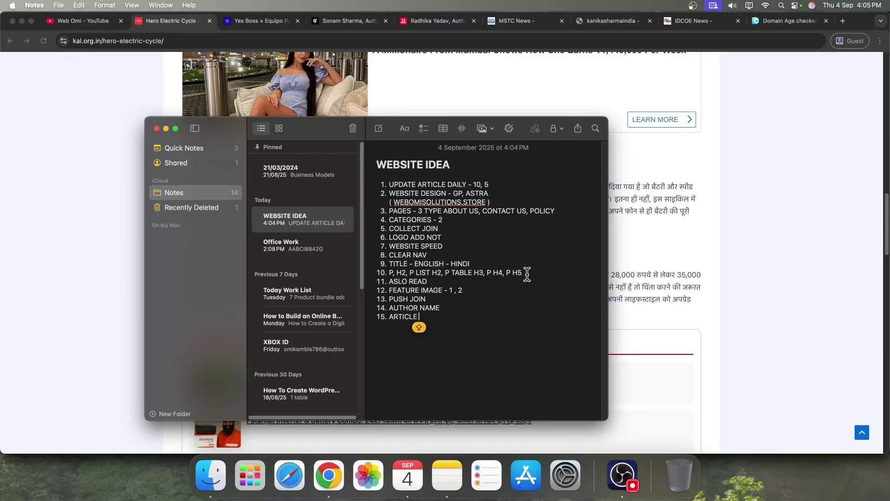
pyautogui.moveTo(527, 274); pyautogui.dragTo(393, 269)
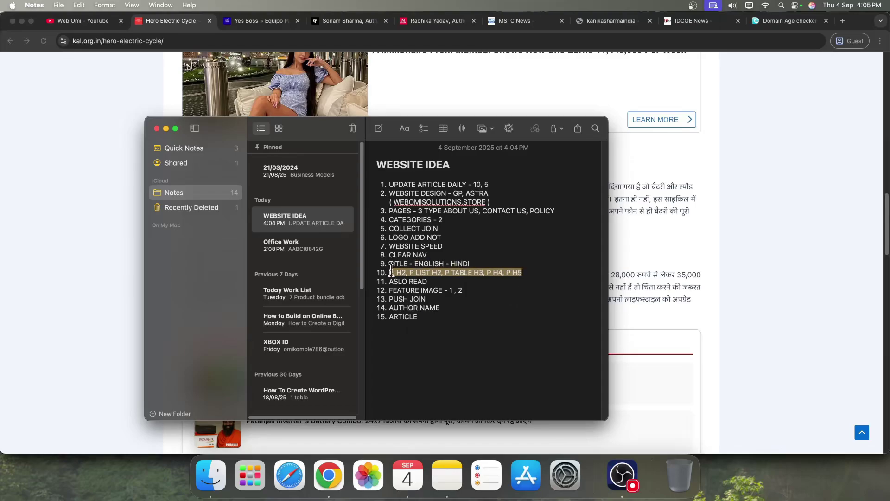
pyautogui.click(440, 318)
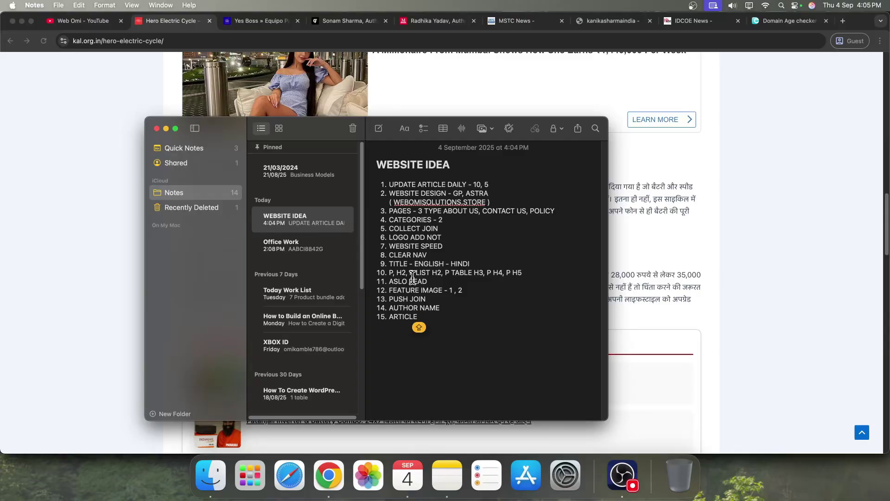
pyautogui.write('LAYOUT SAME')
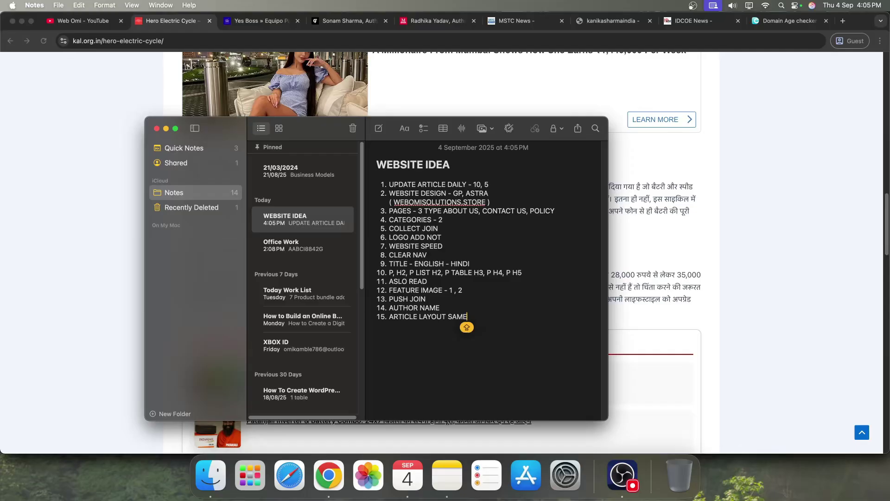
# Widen the note's text area and highlight the whole numbered WEBSITE IDEA list for review.
pyautogui.moveTo(356, 267); pyautogui.dragTo(300, 268)
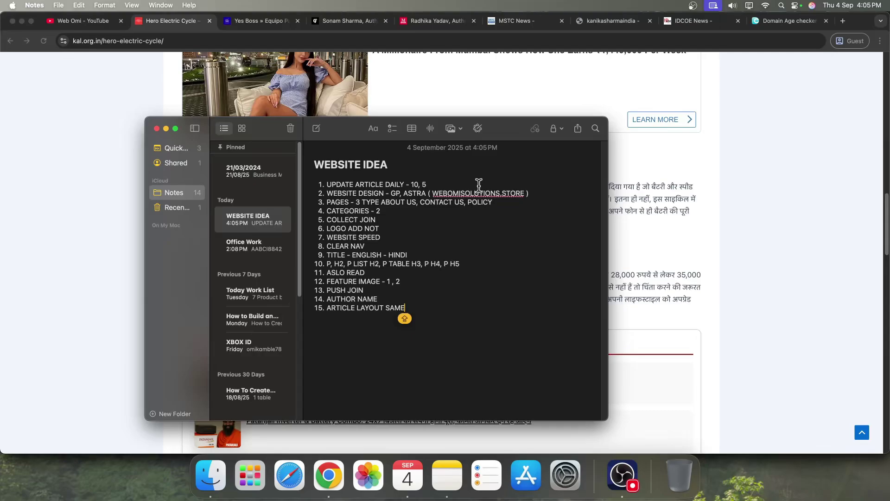
pyautogui.moveTo(441, 310); pyautogui.dragTo(322, 185)
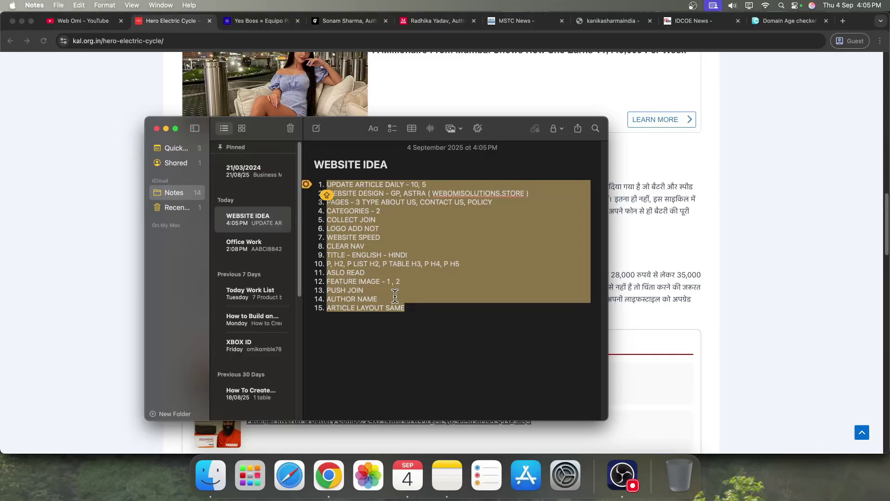
pyautogui.click(370, 202)
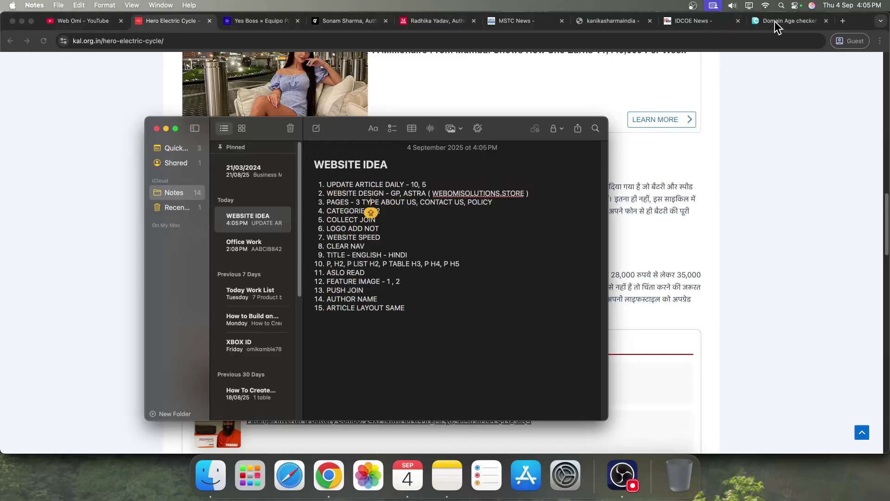
pyautogui.click(244, 40)
pyautogui.scroll(7, 299, 180)
pyautogui.scroll(12, 294, 215)
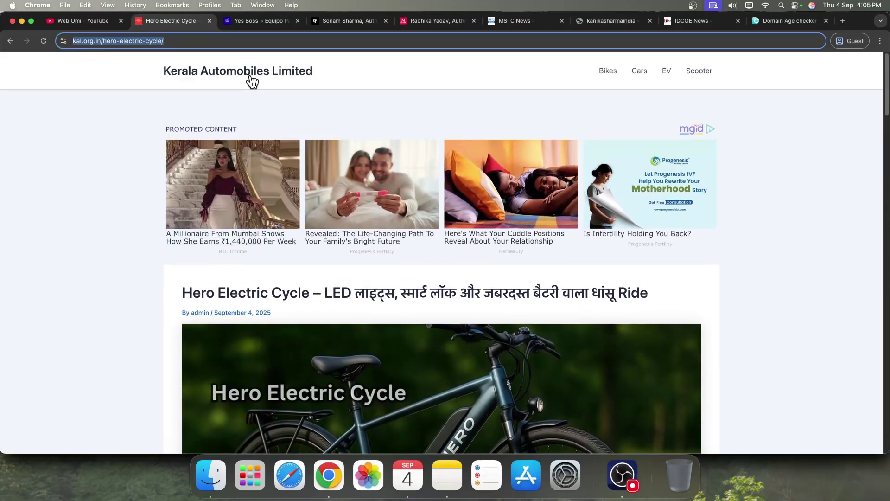
pyautogui.click(252, 82)
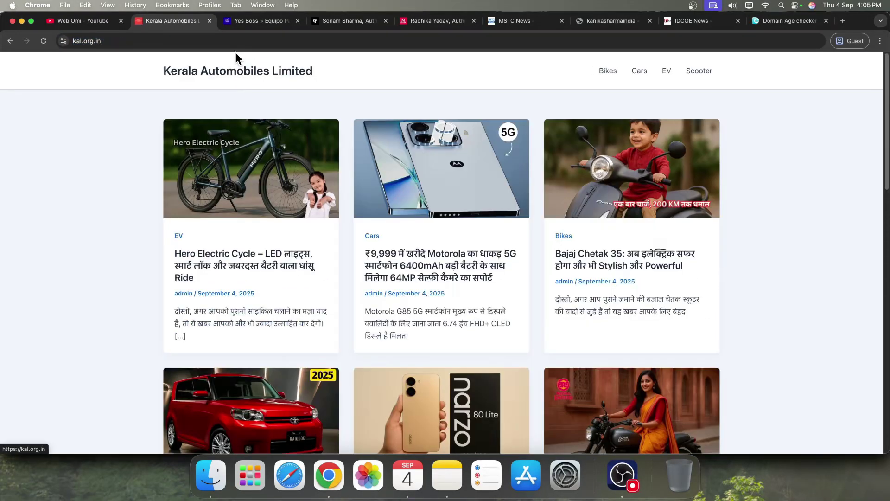
pyautogui.click(770, 22)
pyautogui.click(284, 332)
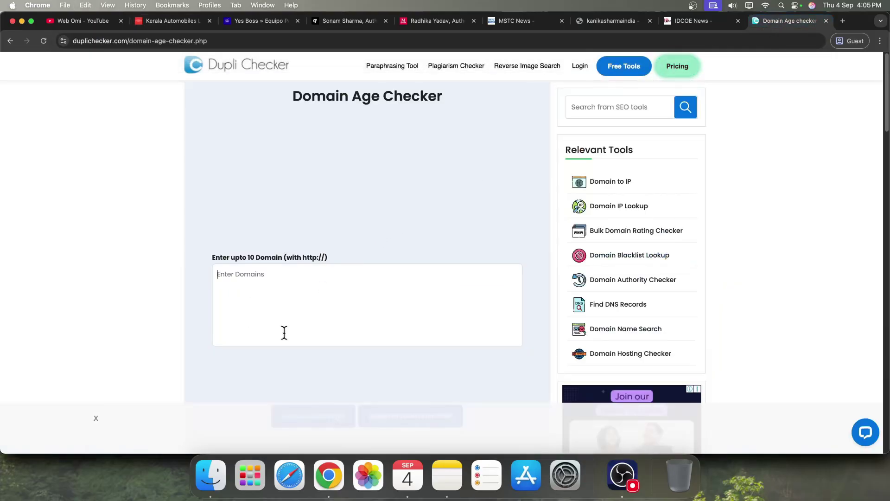
pyautogui.write('https://kal.org.in/')
pyautogui.press('Return')
pyautogui.click(241, 25)
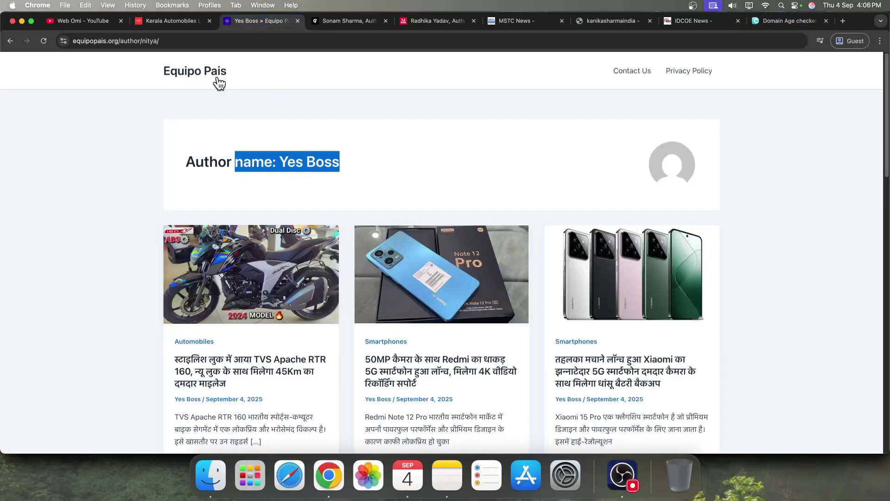
pyautogui.click(217, 79)
pyautogui.click(255, 40)
pyautogui.click(784, 22)
pyautogui.press('super+c')
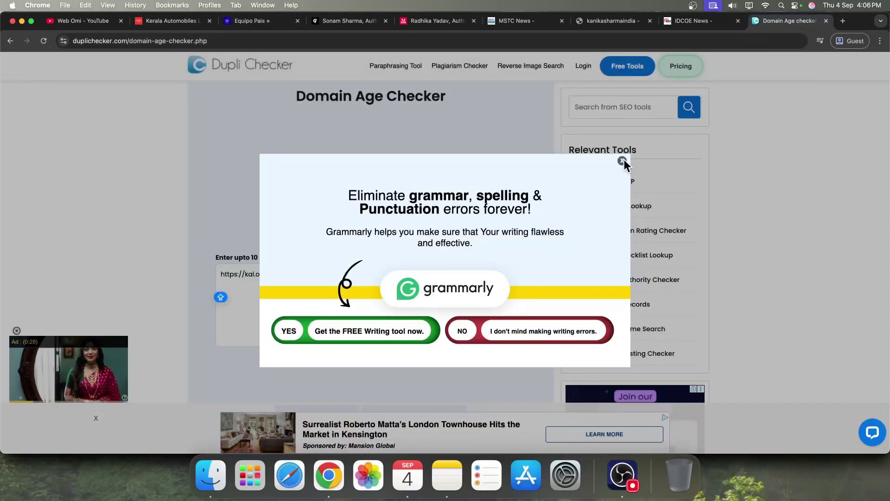
pyautogui.click(622, 161)
pyautogui.press('super+v')
pyautogui.press('Return')
pyautogui.click(326, 22)
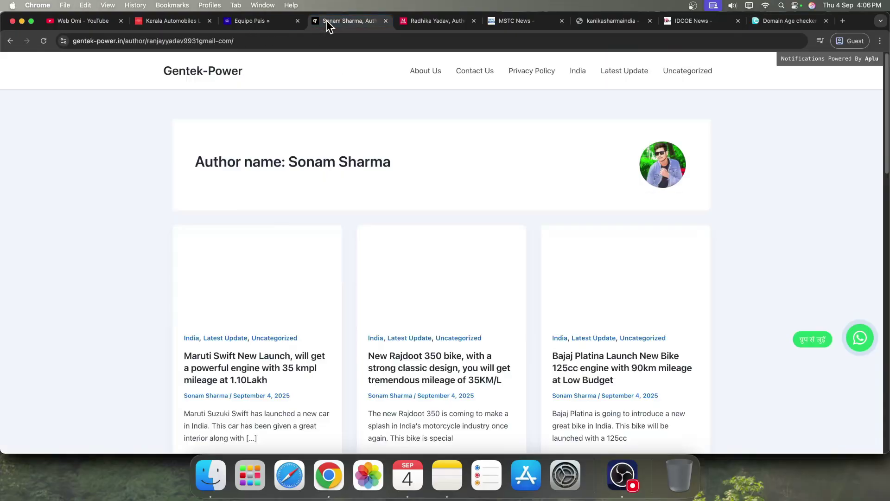
pyautogui.click(363, 40)
pyautogui.click(227, 88)
pyautogui.click(221, 72)
pyautogui.click(288, 40)
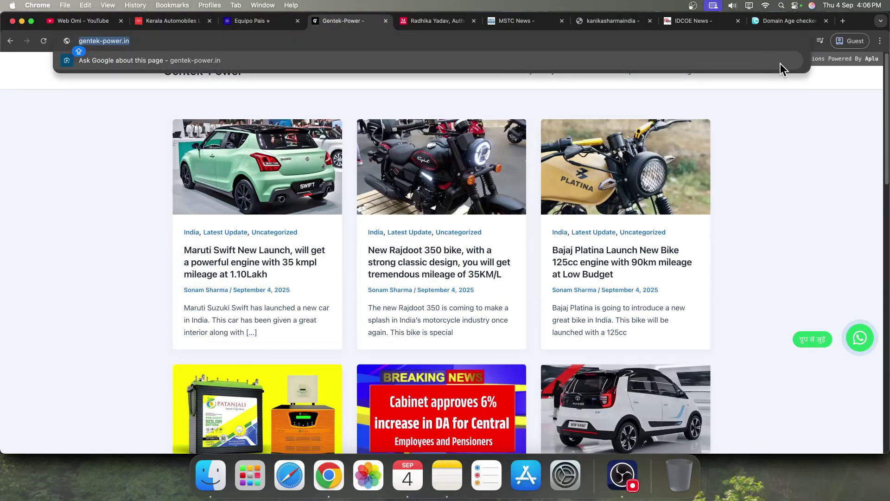
pyautogui.press('super+c')
pyautogui.click(783, 22)
pyautogui.press('super+v')
pyautogui.press('Return')
pyautogui.click(435, 22)
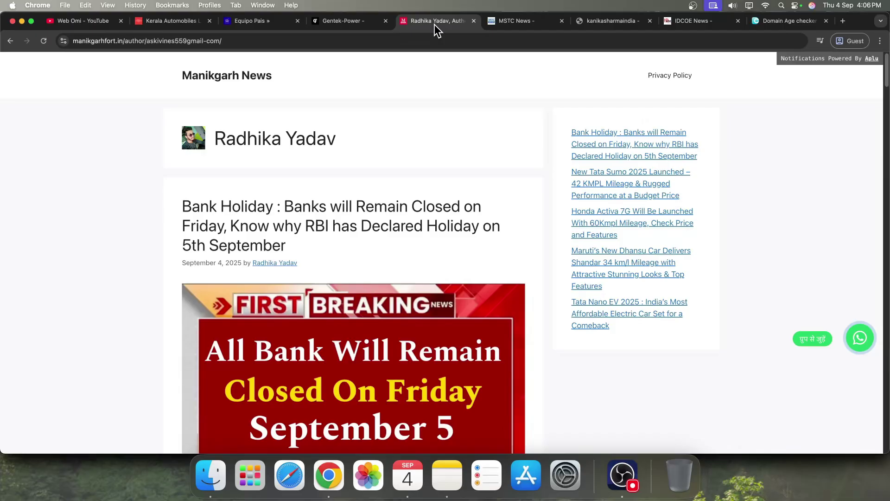
pyautogui.click(188, 77)
pyautogui.click(307, 41)
pyautogui.press('super+c')
pyautogui.click(783, 22)
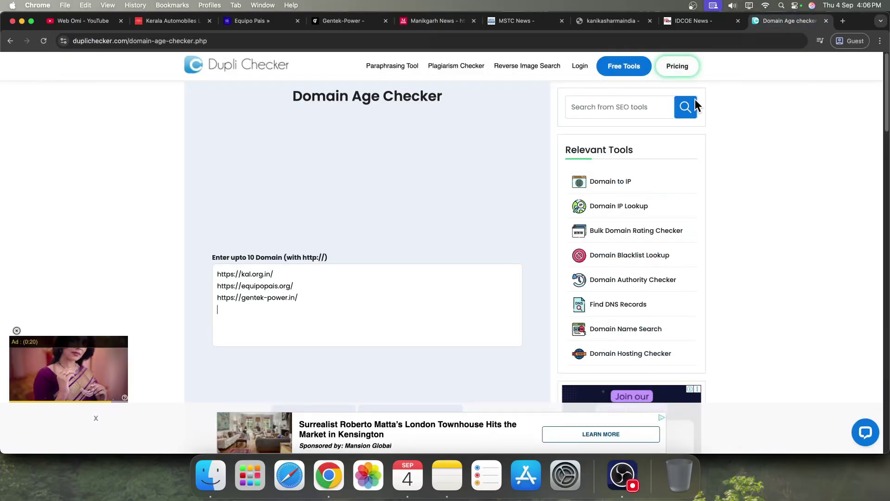
pyautogui.press('super+v')
pyautogui.press('Return')
pyautogui.click(529, 20)
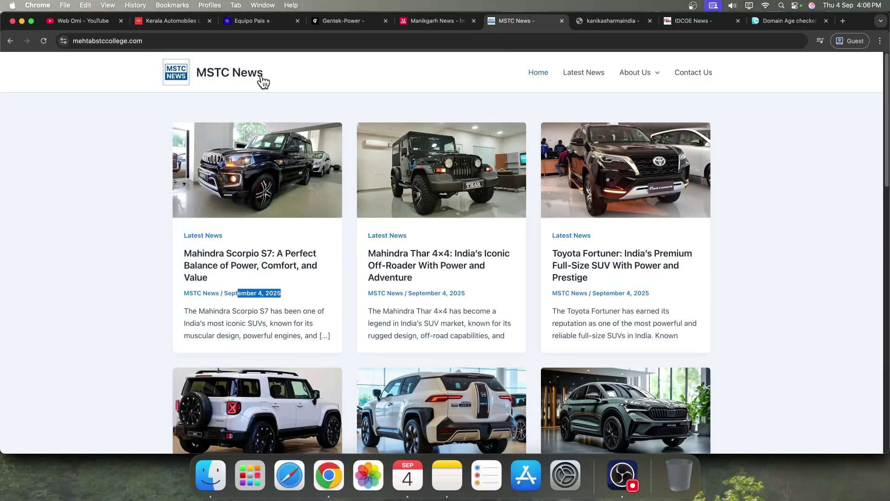
pyautogui.click(256, 70)
pyautogui.click(373, 41)
pyautogui.press('super+c')
pyautogui.click(783, 22)
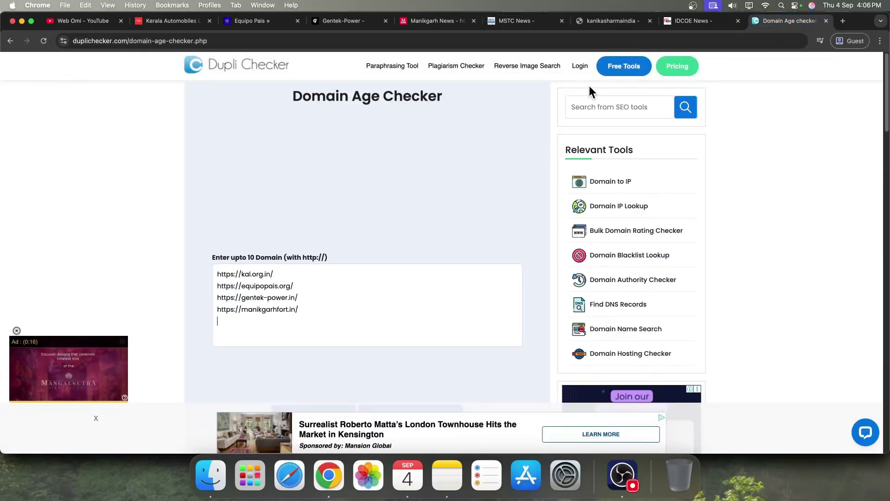
pyautogui.press('super+v')
pyautogui.press('Return')
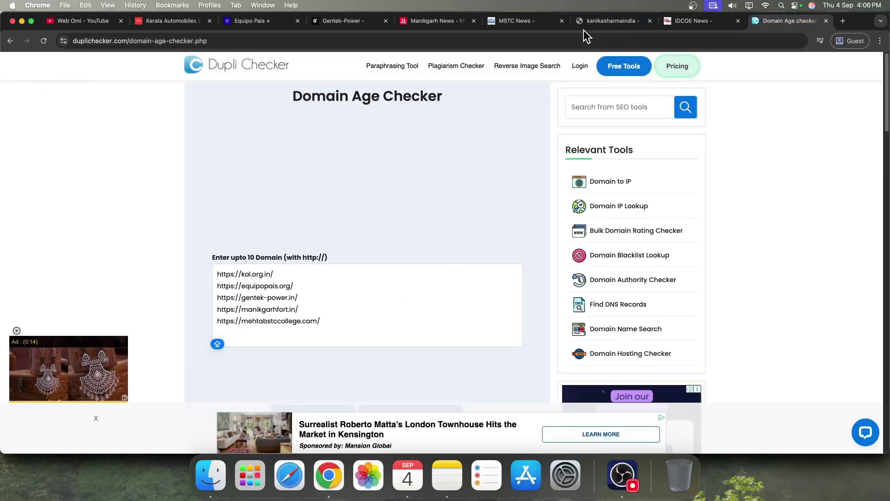
pyautogui.click(585, 22)
pyautogui.click(216, 86)
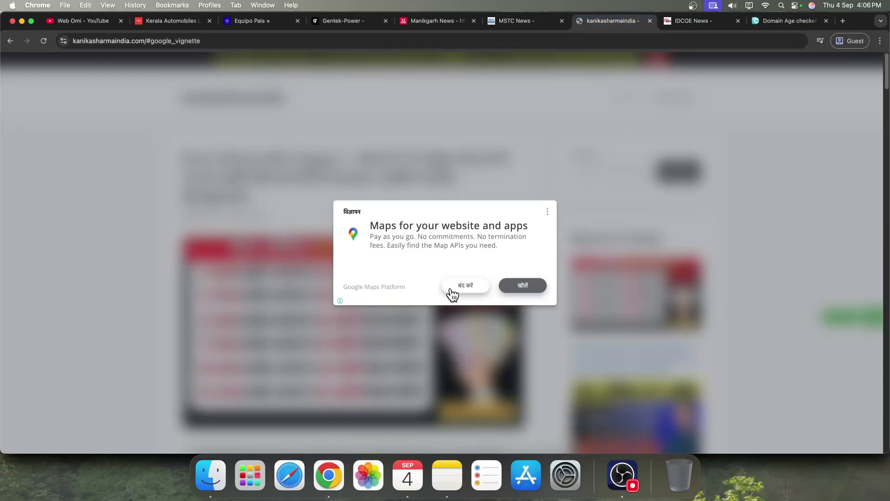
pyautogui.click(465, 285)
pyautogui.click(533, 41)
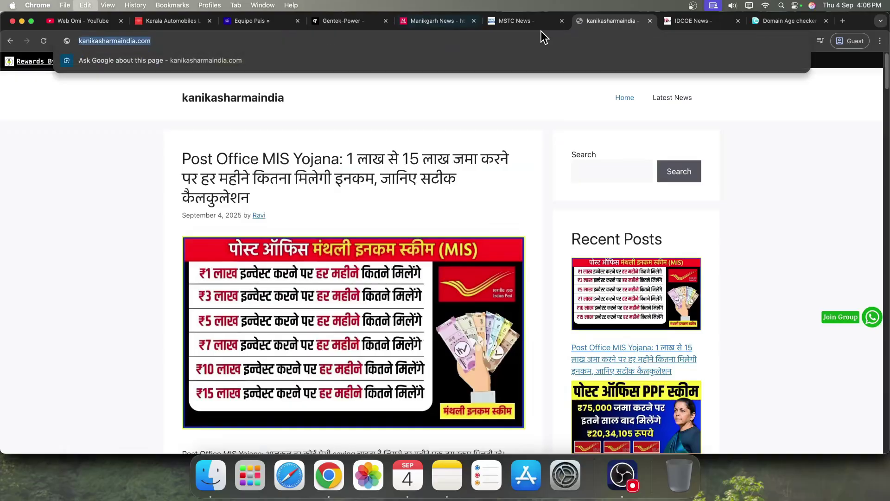
pyautogui.press('super+c')
pyautogui.click(750, 20)
pyautogui.press('super+v')
pyautogui.press('Return')
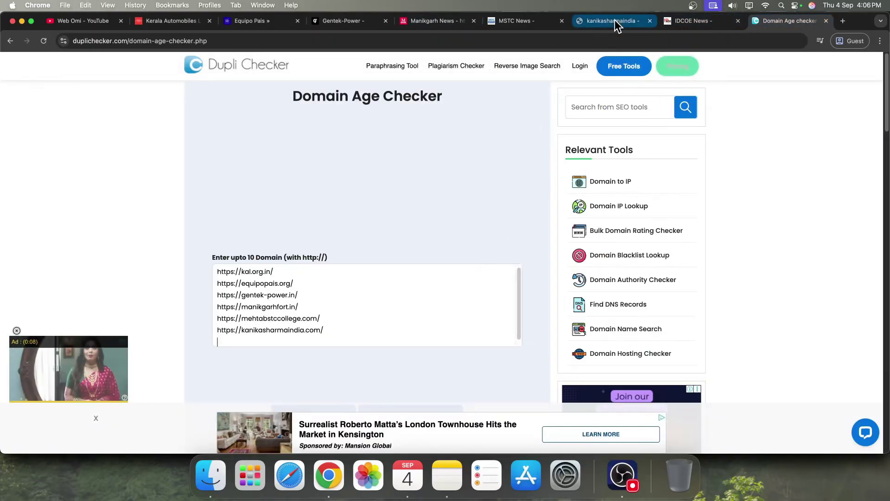
pyautogui.click(691, 21)
pyautogui.click(711, 41)
pyautogui.press('super+c')
pyautogui.click(783, 20)
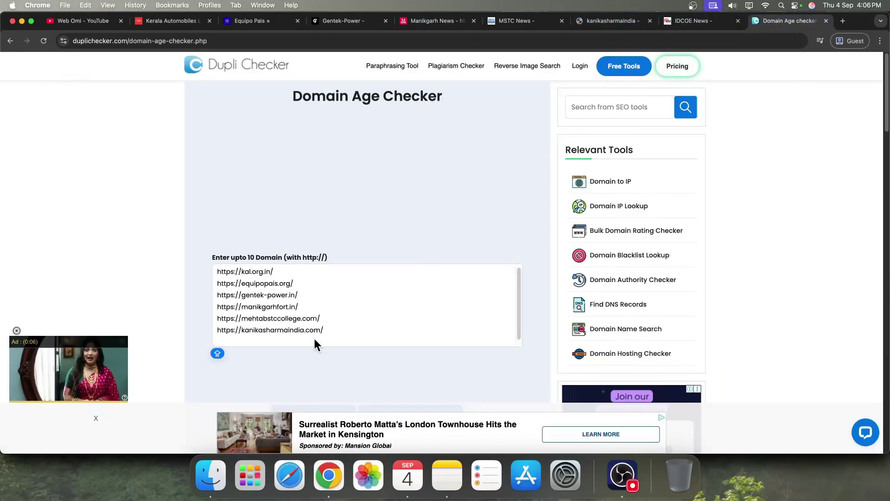
pyautogui.press('super+v')
# Review the entered domain list and run the domain age check on it.
pyautogui.moveTo(221, 258); pyautogui.dragTo(340, 251)
pyautogui.scroll(-1, 352, 242)
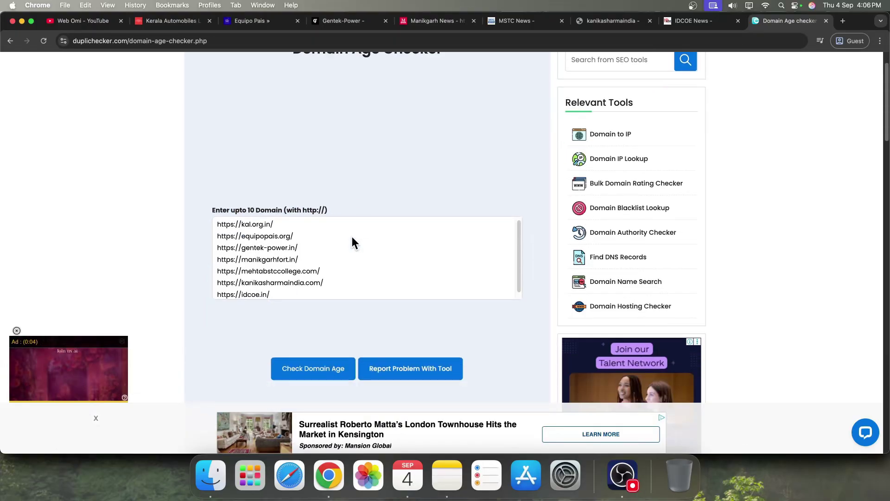
pyautogui.scroll(2, 352, 242)
pyautogui.scroll(-3, 318, 328)
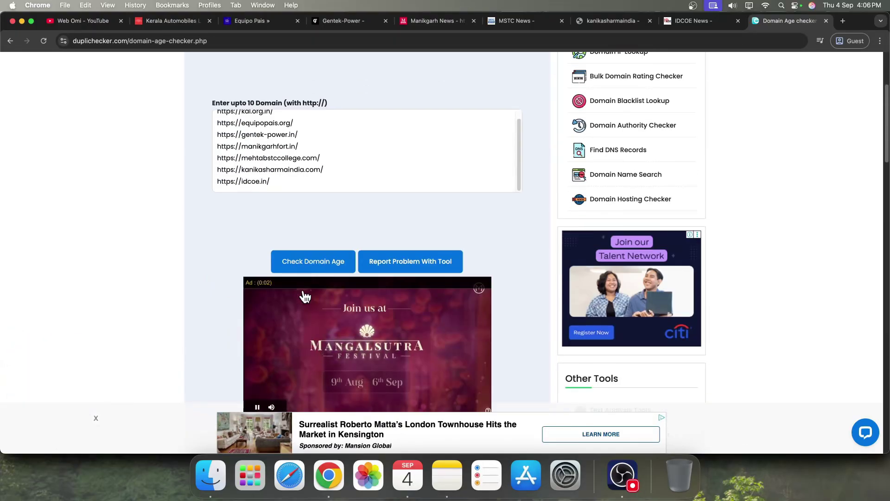
pyautogui.click(321, 266)
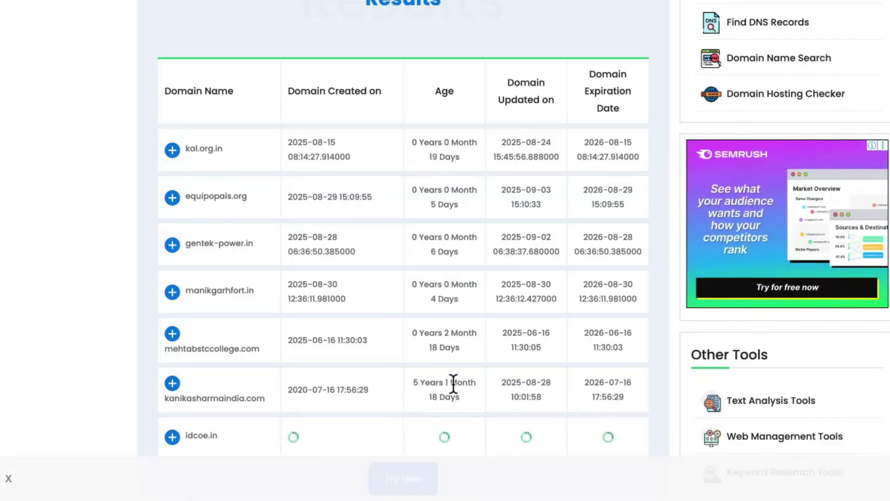
# Examine the domain age results table and highlight the age of kanikasharmaindia.com.
pyautogui.scroll(-1, 453, 383)
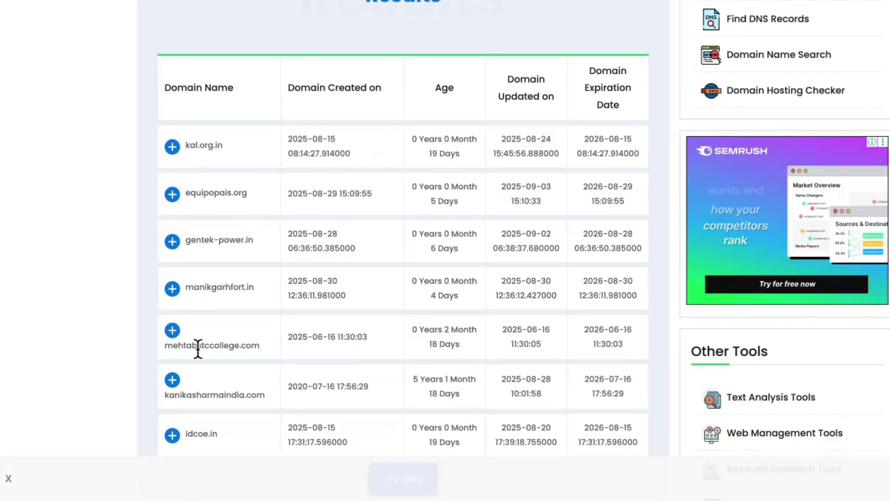
pyautogui.moveTo(198, 345); pyautogui.dragTo(517, 410)
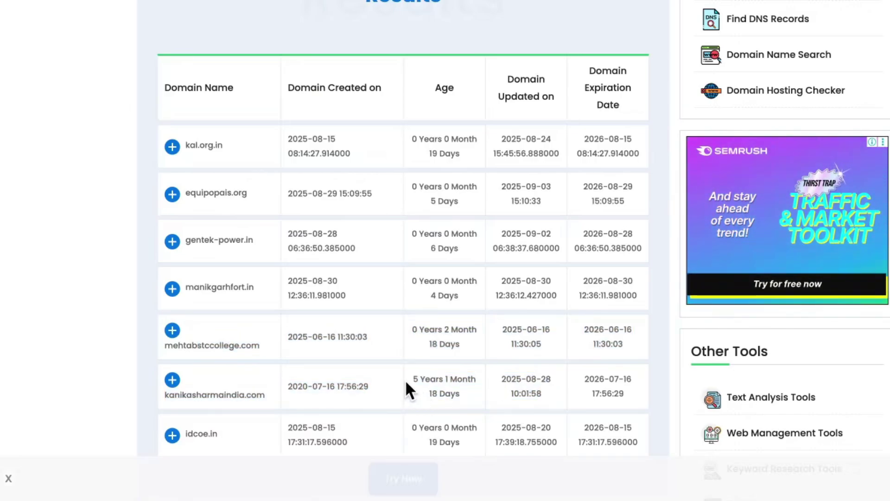
pyautogui.moveTo(405, 379); pyautogui.dragTo(471, 404)
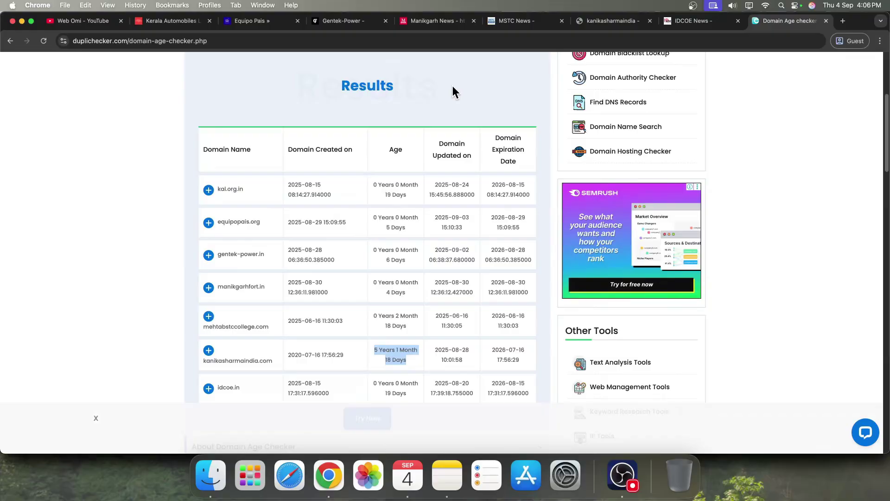
# Revisit the Manikgarh News, Gentek-Power, MSTC News and kanikasharmaindia sites, and return to the domain age results.
pyautogui.click(436, 21)
pyautogui.click(345, 23)
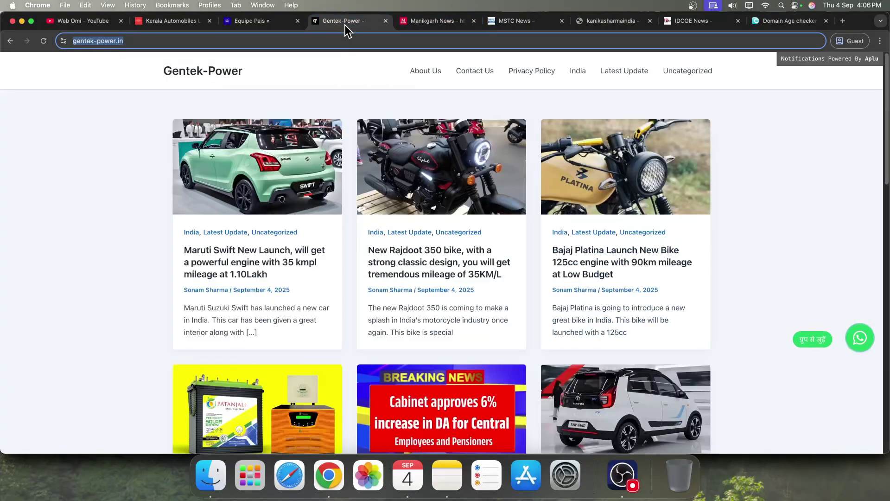
pyautogui.click(522, 23)
pyautogui.click(590, 24)
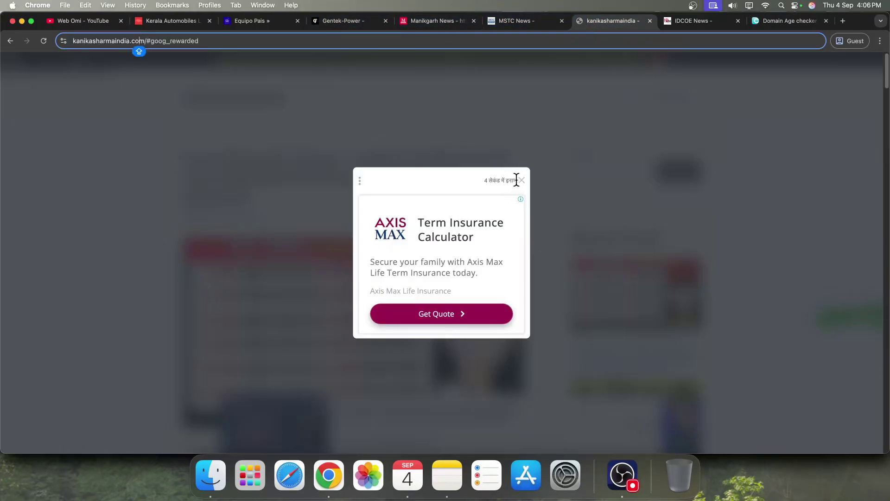
pyautogui.click(760, 22)
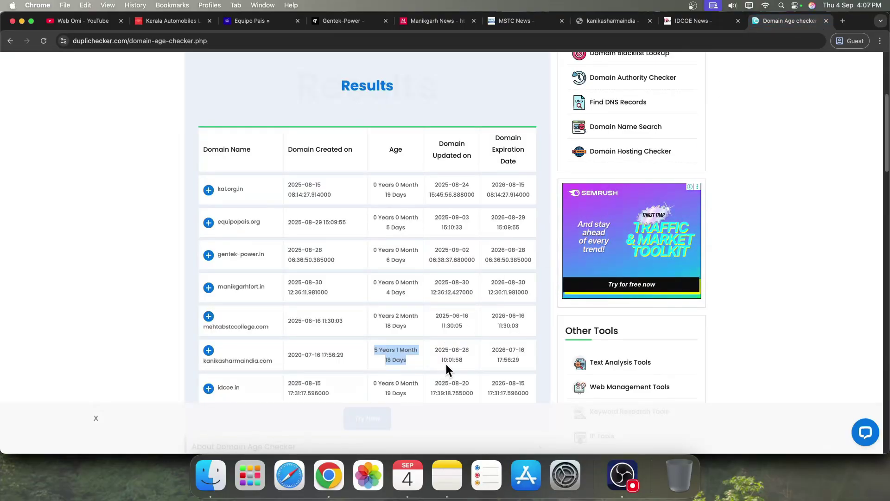
# Highlight the creation date of kanikasharmaindia.com and review the whole table of domain ages.
pyautogui.moveTo(280, 355); pyautogui.dragTo(369, 364)
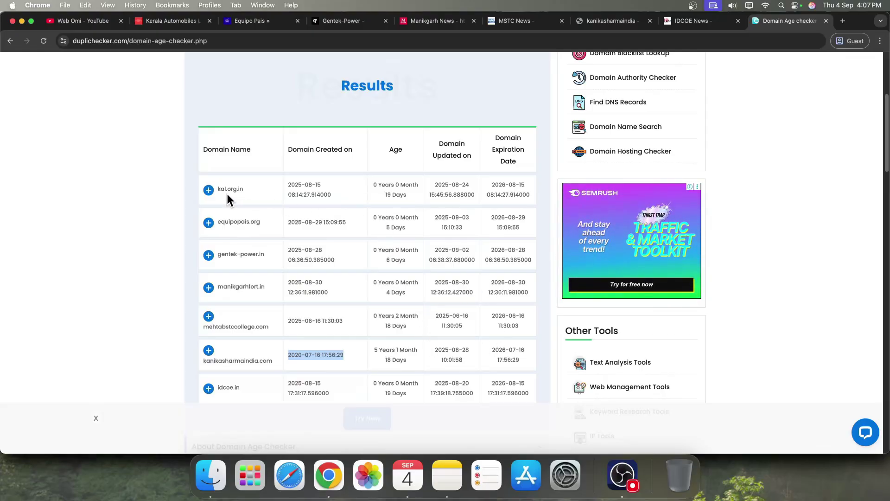
pyautogui.scroll(2, 290, 287)
pyautogui.scroll(-5, 332, 308)
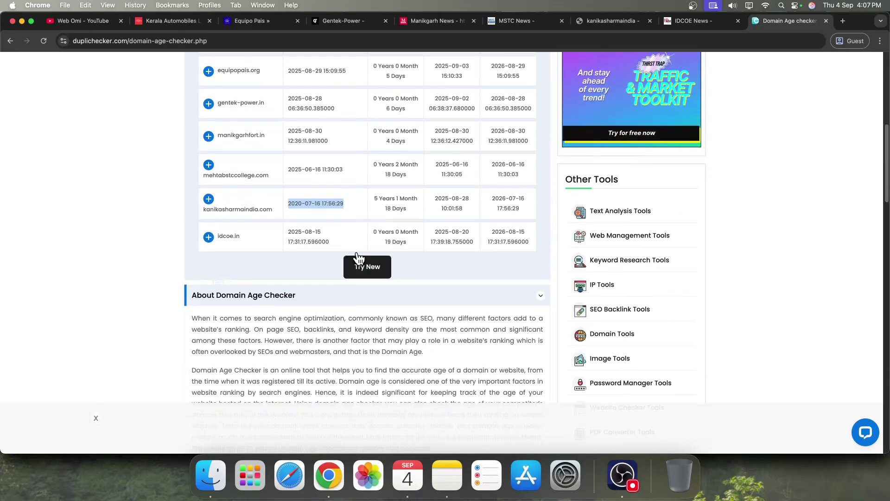
pyautogui.scroll(1, 325, 200)
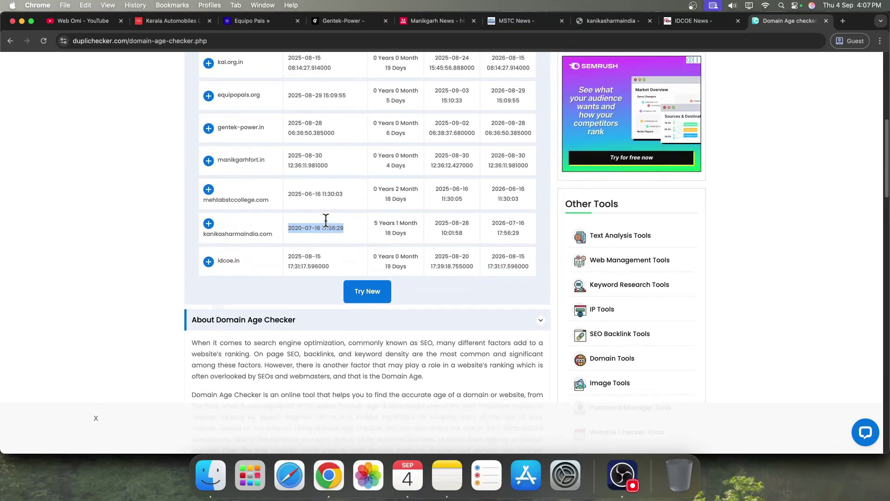
pyautogui.scroll(1, 325, 226)
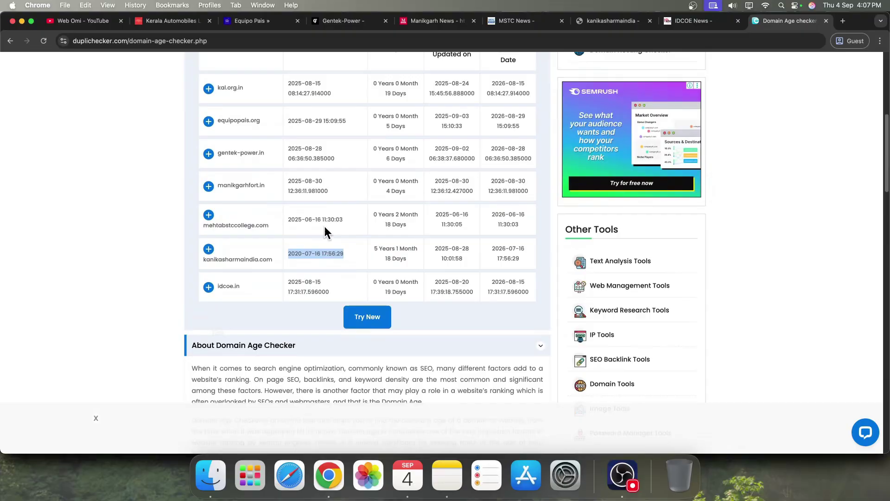
pyautogui.scroll(3, 324, 227)
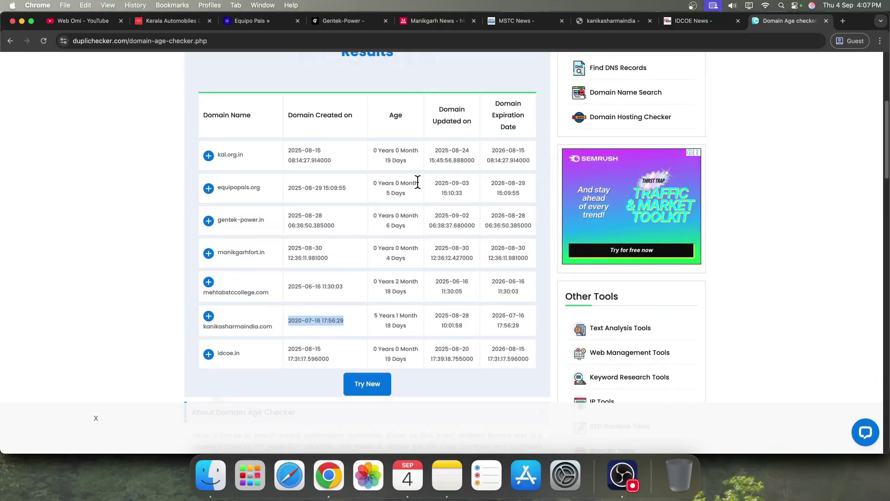
# Search Google for "webomisolutions" in a new browser tab.
pyautogui.click(842, 21)
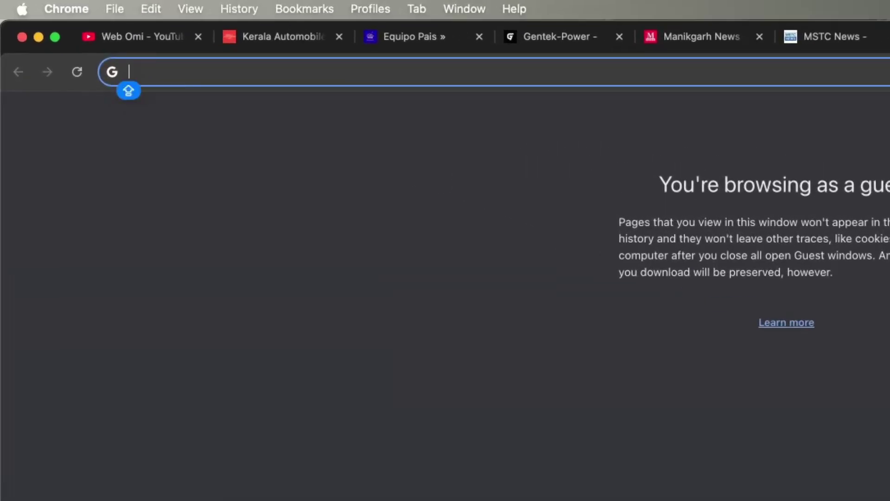
pyautogui.write('WE')
pyautogui.press('BackSpace')
pyautogui.press('BackSpace')
pyautogui.press('capslock')
pyautogui.write('we')
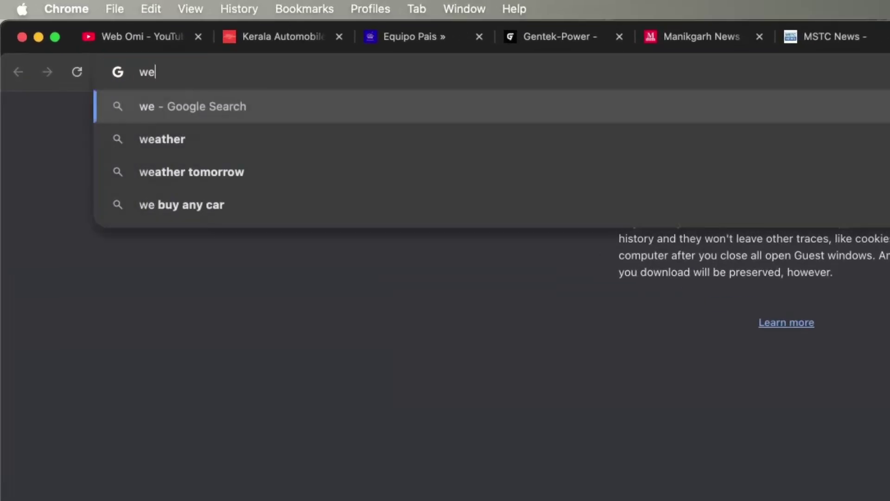
pyautogui.write('bomisouti')
pyautogui.press('BackSpace')
pyautogui.press('BackSpace')
pyautogui.press('BackSpace')
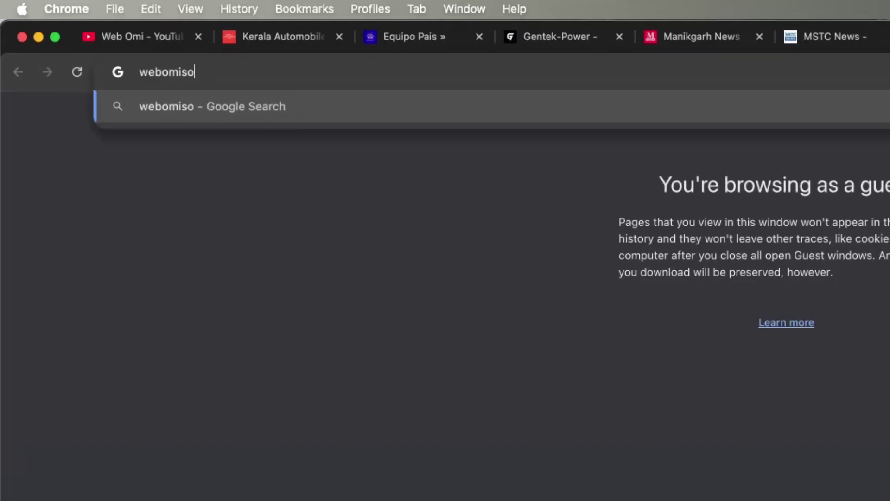
pyautogui.write('lutions.in')
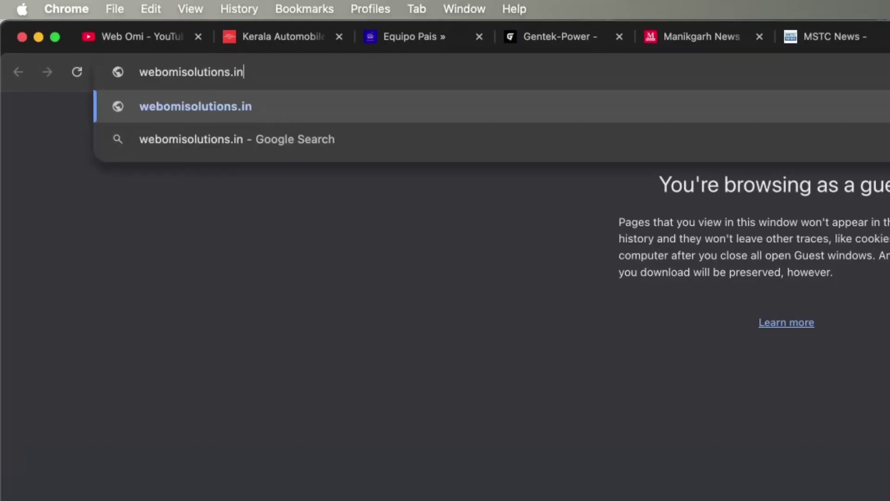
pyautogui.press('BackSpace')
pyautogui.press('BackSpace')
pyautogui.press('BackSpace')
pyautogui.press('Return')
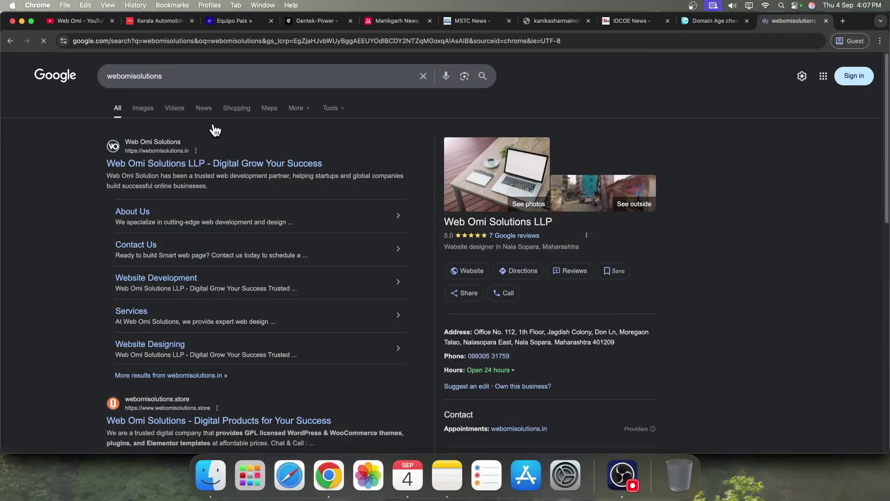
# Open the webomisolutions.store site from the search results and look over its home page.
pyautogui.scroll(-5, 221, 255)
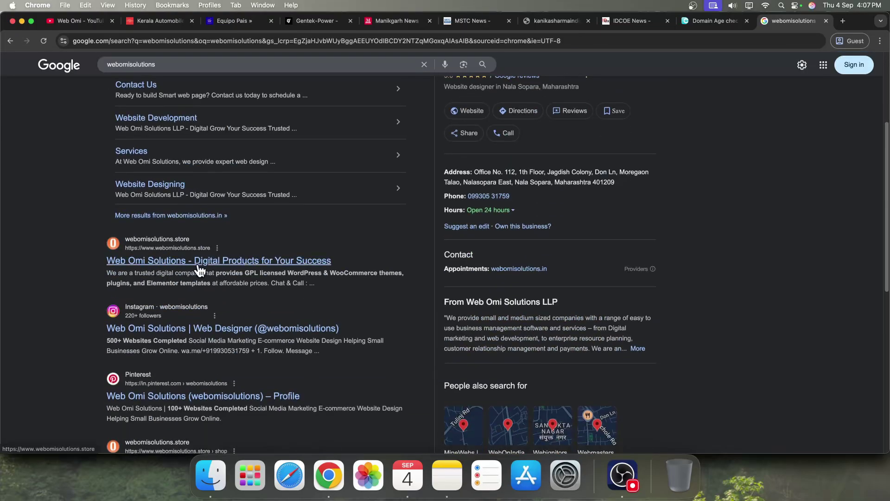
pyautogui.click(199, 268)
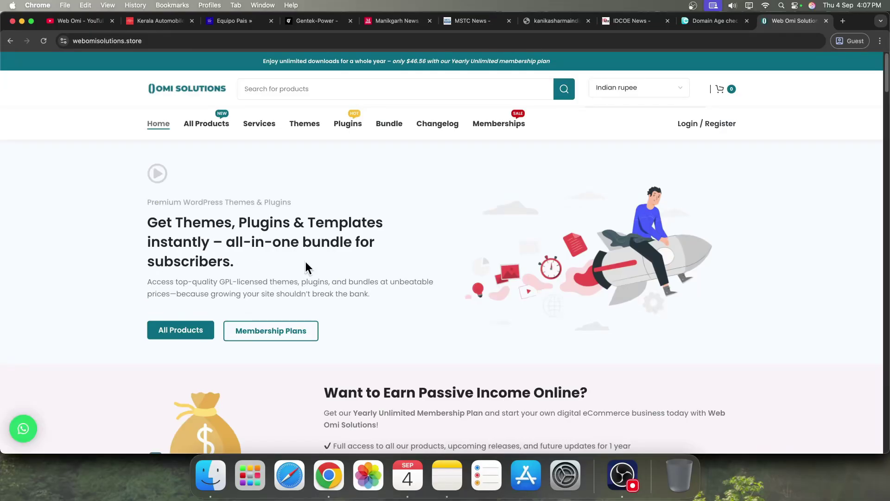
pyautogui.scroll(-2, 328, 252)
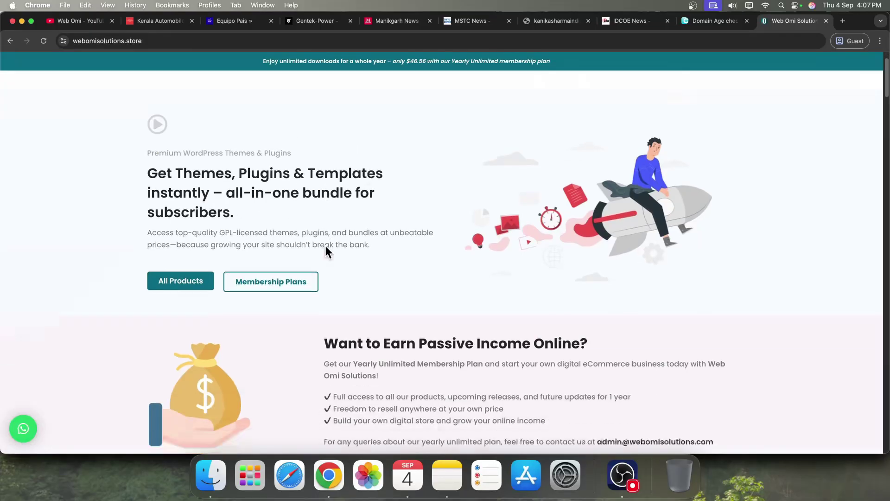
# Search the store for "gp" and open the GP Premium – GeneratePress WordPress Plugin product page from the results.
pyautogui.scroll(-6, 325, 252)
pyautogui.scroll(6, 350, 225)
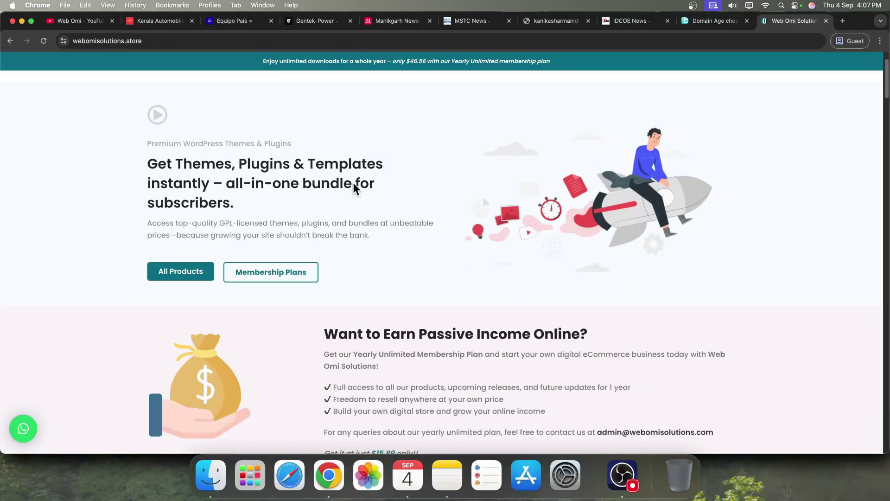
pyautogui.scroll(2, 353, 185)
pyautogui.click(328, 90)
pyautogui.write('gp')
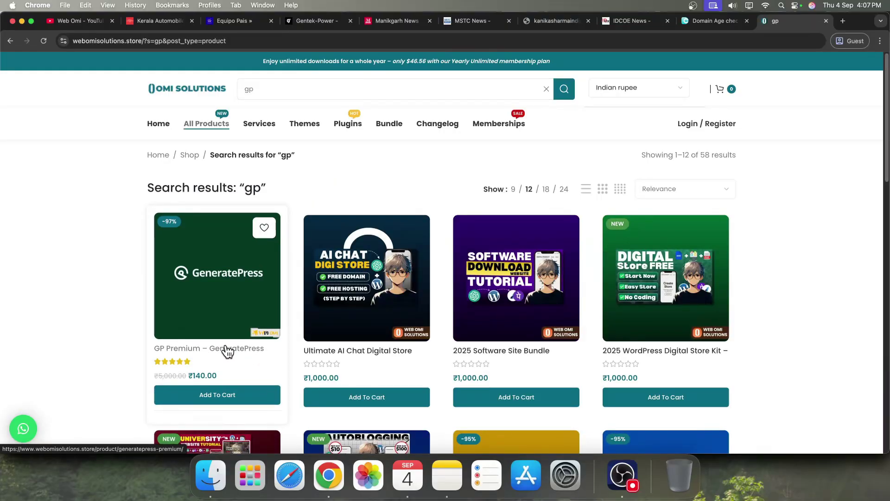
pyautogui.scroll(-5, 227, 351)
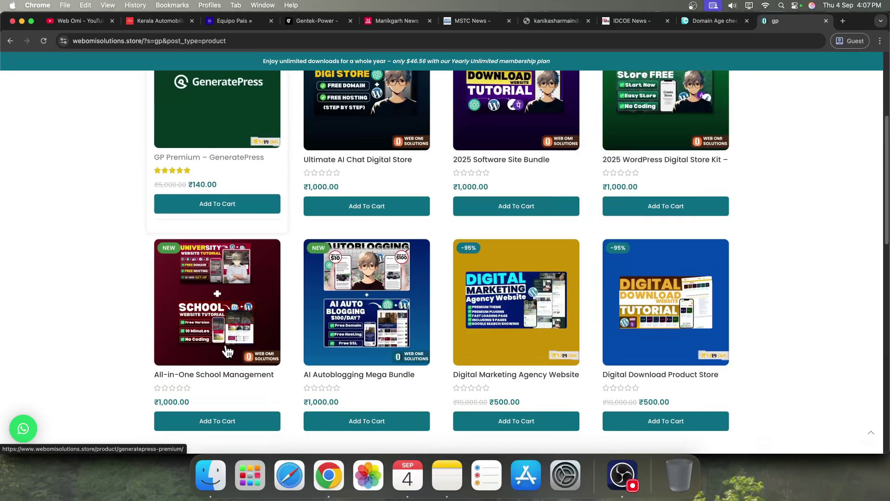
pyautogui.scroll(1, 246, 261)
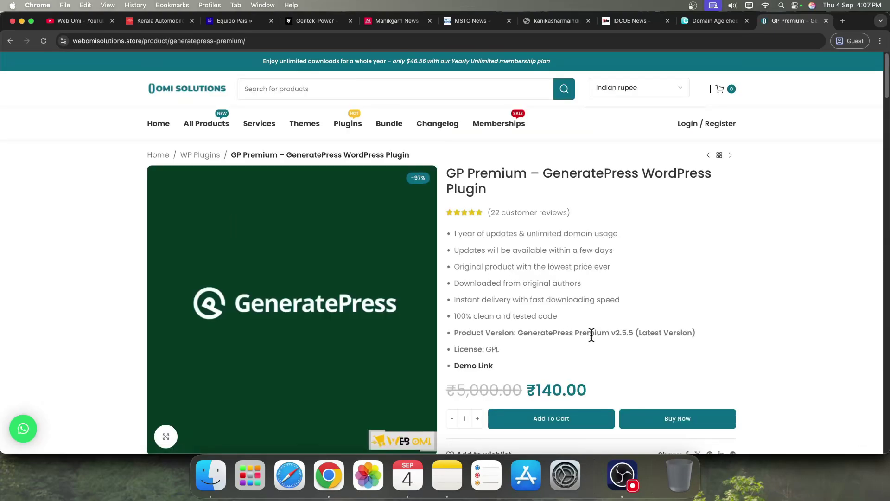
# Highlight the product version "GeneratePress Premium v2.5.5 (Latest Version)" and search Google for that text.
pyautogui.moveTo(589, 333); pyautogui.dragTo(649, 329)
pyautogui.click(654, 328)
pyautogui.moveTo(543, 333); pyautogui.dragTo(745, 333)
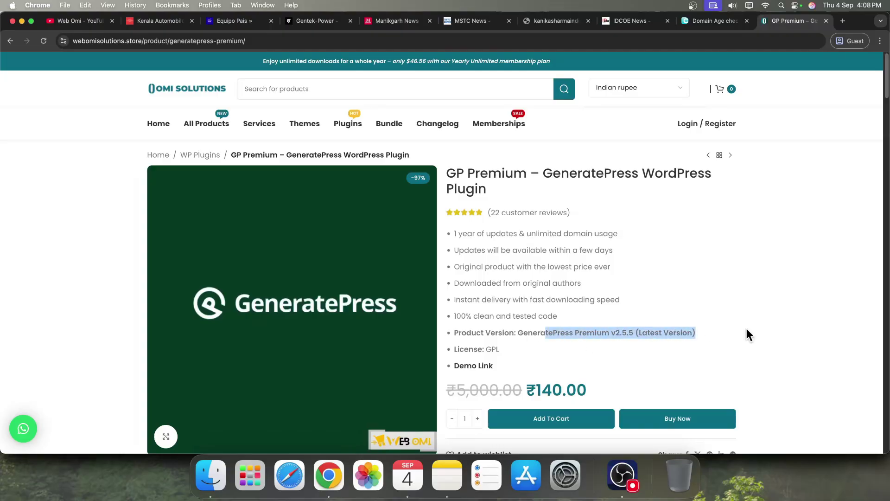
pyautogui.click(690, 334)
pyautogui.moveTo(541, 331); pyautogui.dragTo(683, 328)
pyautogui.rightClick(677, 333)
pyautogui.click(610, 355)
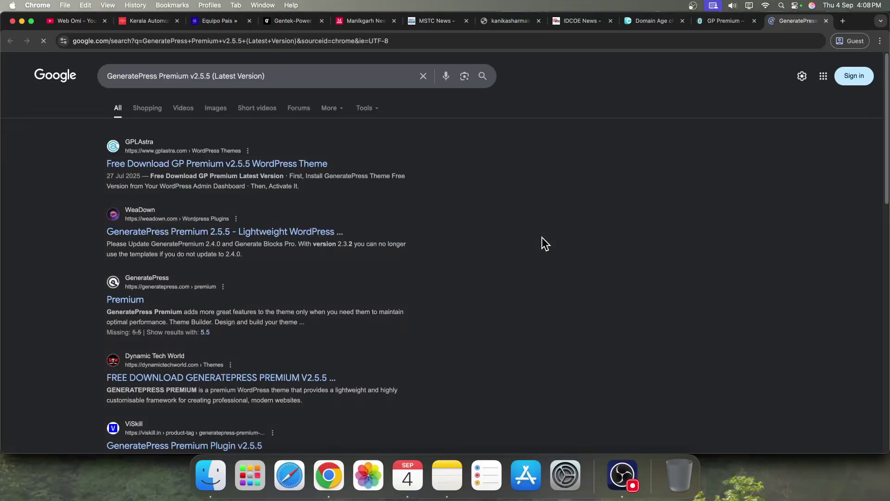
# Refine the Google search to "GeneratePress Premium v2.5.5 latest", check the results and close that browser tab.
pyautogui.click(284, 82)
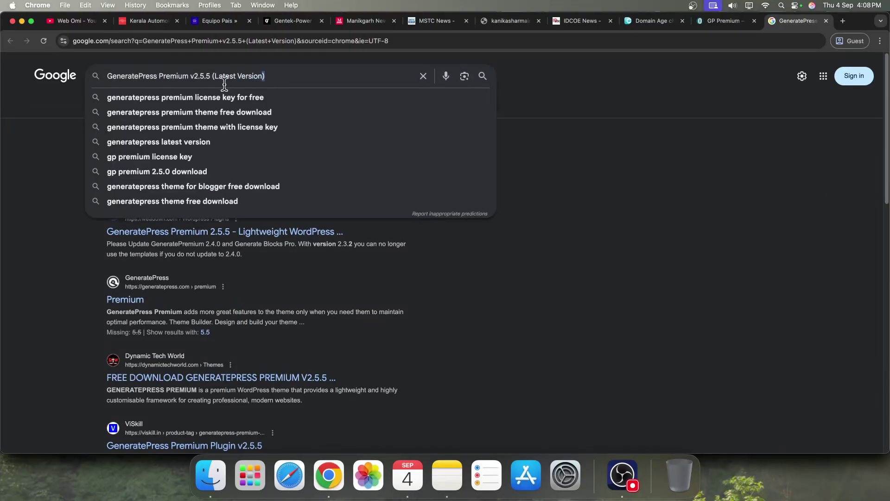
pyautogui.moveTo(265, 77); pyautogui.dragTo(209, 76)
pyautogui.press('BackSpace')
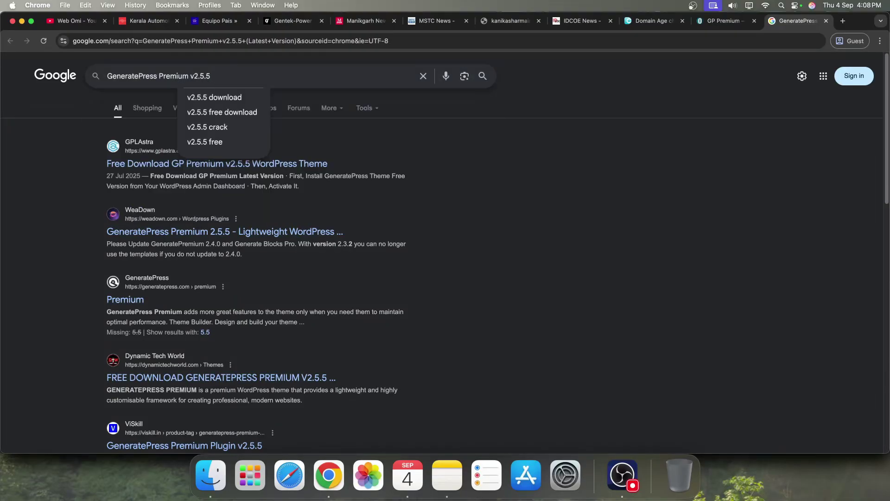
pyautogui.write('latest')
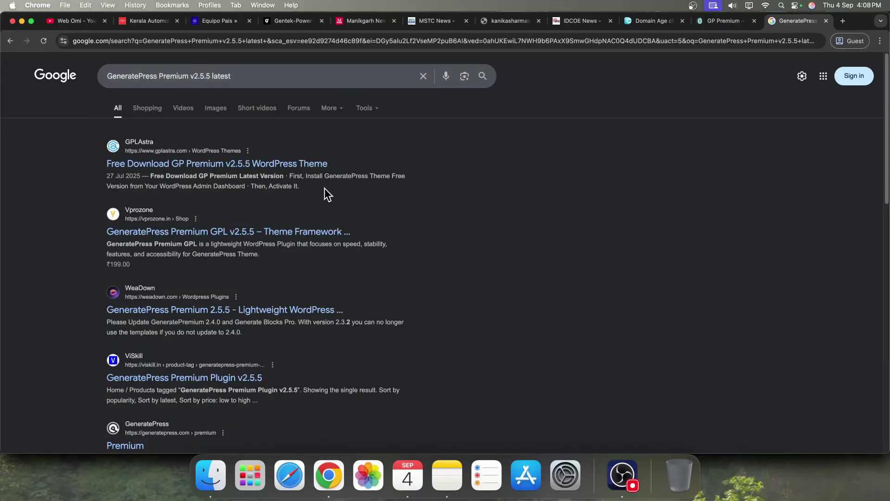
pyautogui.click(826, 21)
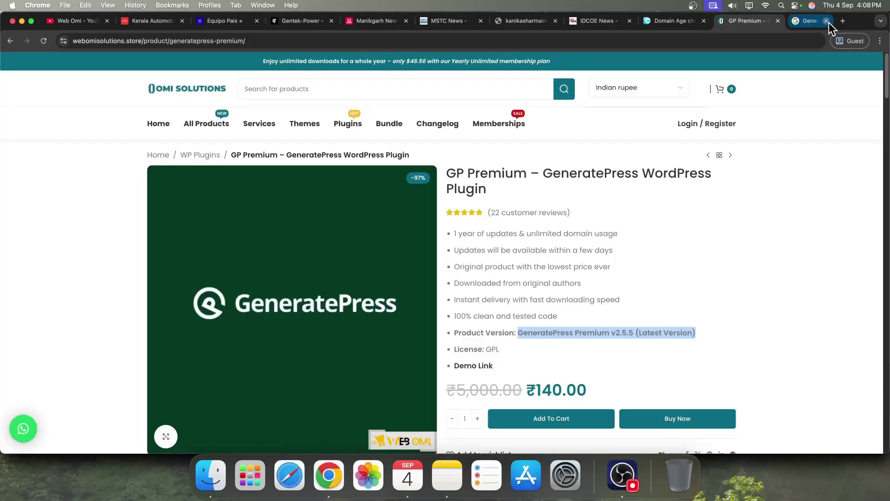
# Highlight the GP Premium sale price and its reviews heading while looking over the plugin's description and customer reviews.
pyautogui.moveTo(533, 371); pyautogui.dragTo(643, 383)
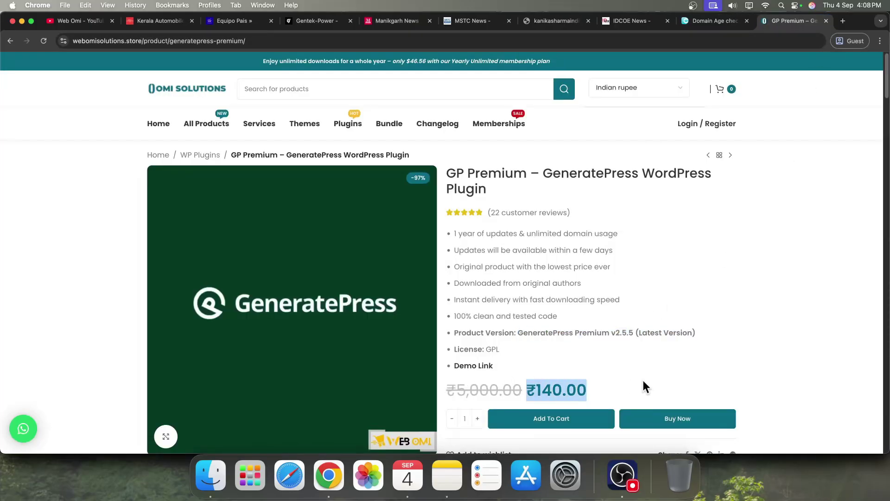
pyautogui.click(621, 333)
pyautogui.scroll(-6, 612, 338)
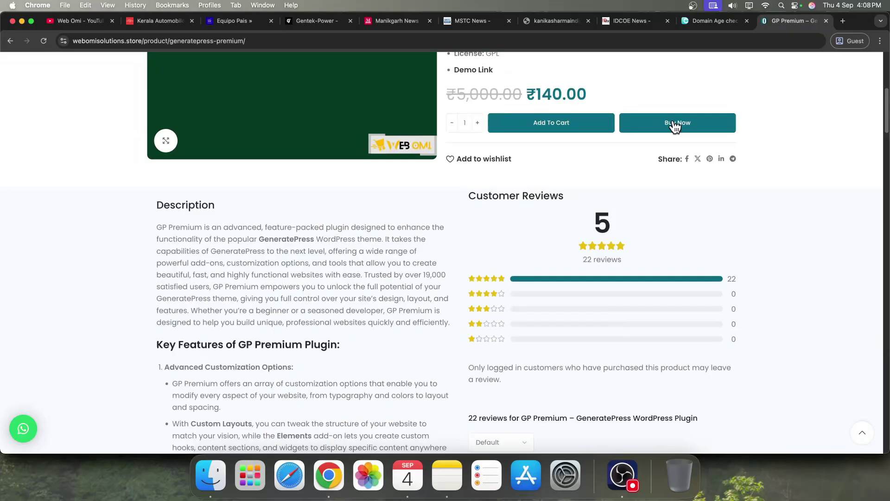
pyautogui.scroll(1, 509, 297)
pyautogui.scroll(-3, 486, 309)
pyautogui.scroll(-1, 486, 310)
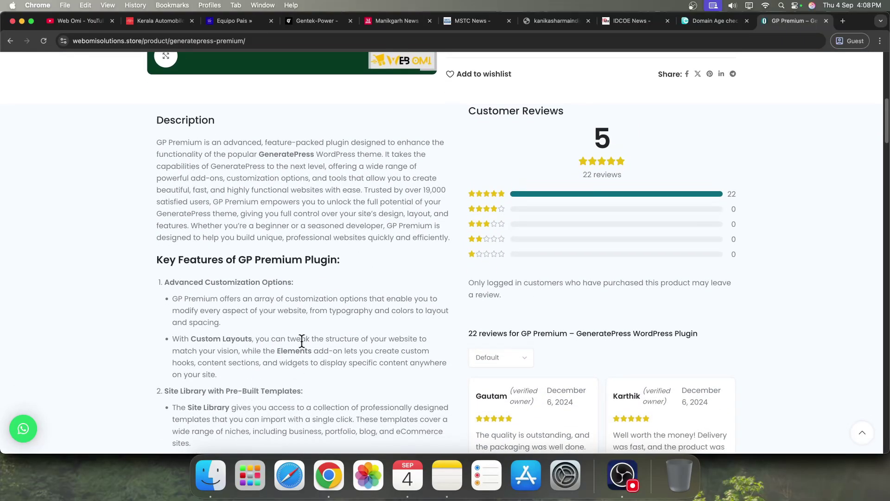
pyautogui.moveTo(488, 335); pyautogui.dragTo(555, 348)
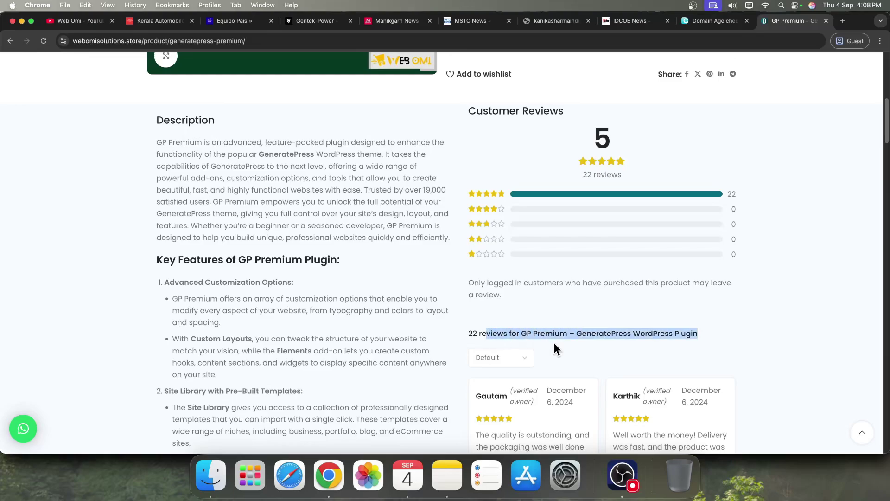
pyautogui.click(554, 343)
pyautogui.scroll(10, 555, 343)
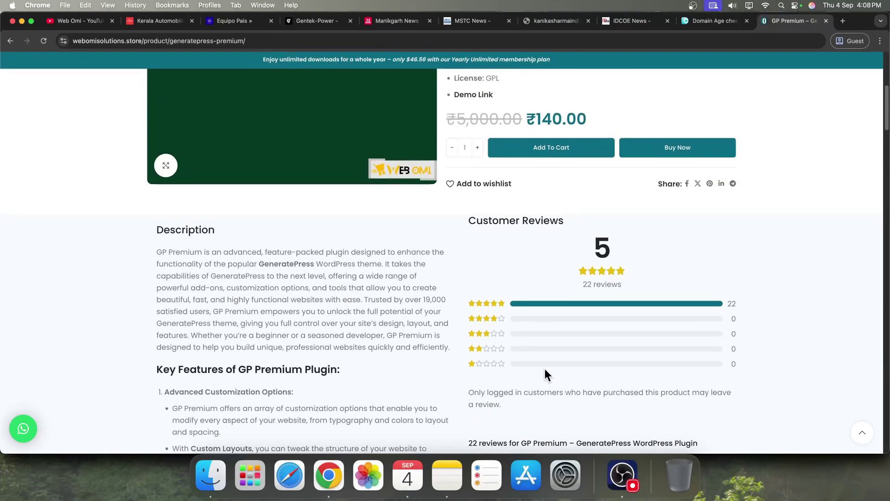
# Search the store for "astra" and open the Astra Pro product page from the results.
pyautogui.click(367, 86)
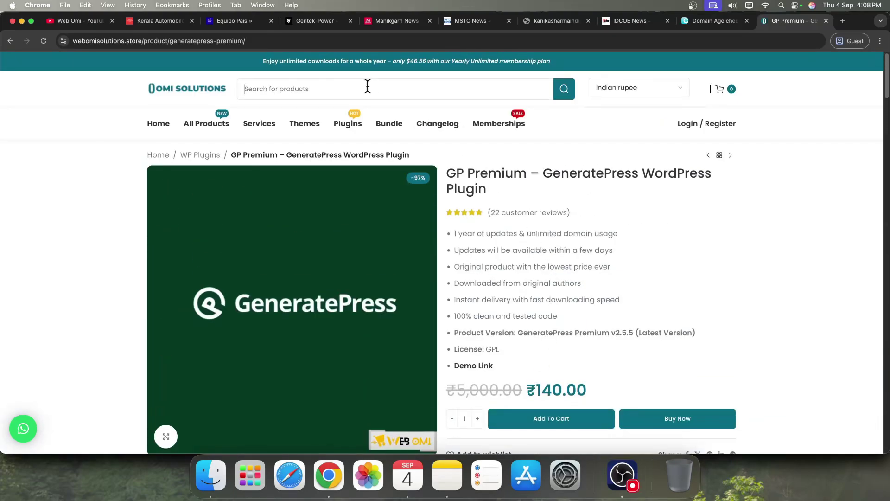
pyautogui.write('astra')
pyautogui.press('Return')
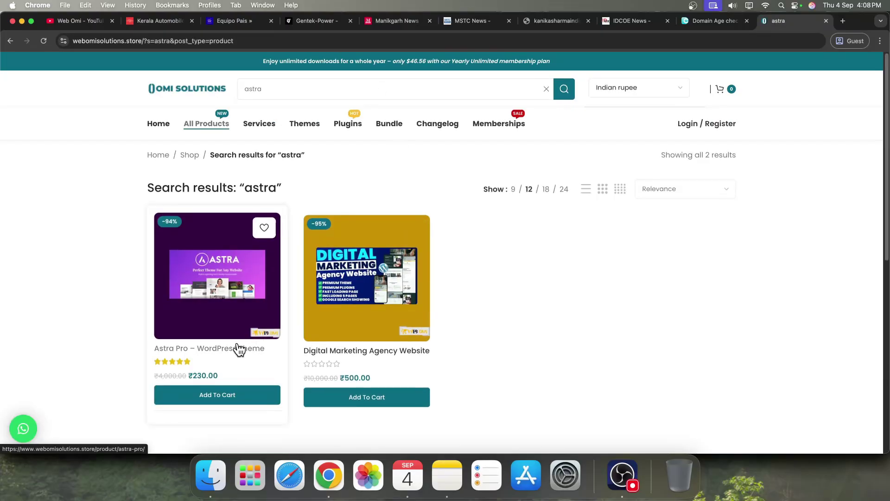
pyautogui.click(239, 348)
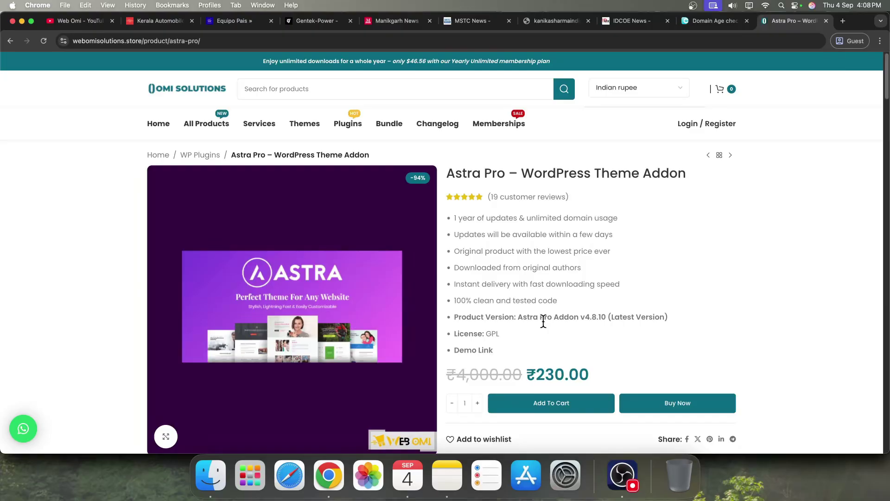
# Highlight the Astra Pro product version, the yearly updates and unlimited domain usage line, and the update availability line.
pyautogui.moveTo(518, 318); pyautogui.dragTo(675, 320)
pyautogui.click(675, 320)
pyautogui.moveTo(452, 218); pyautogui.dragTo(690, 212)
pyautogui.click(690, 212)
pyautogui.moveTo(457, 234); pyautogui.dragTo(636, 240)
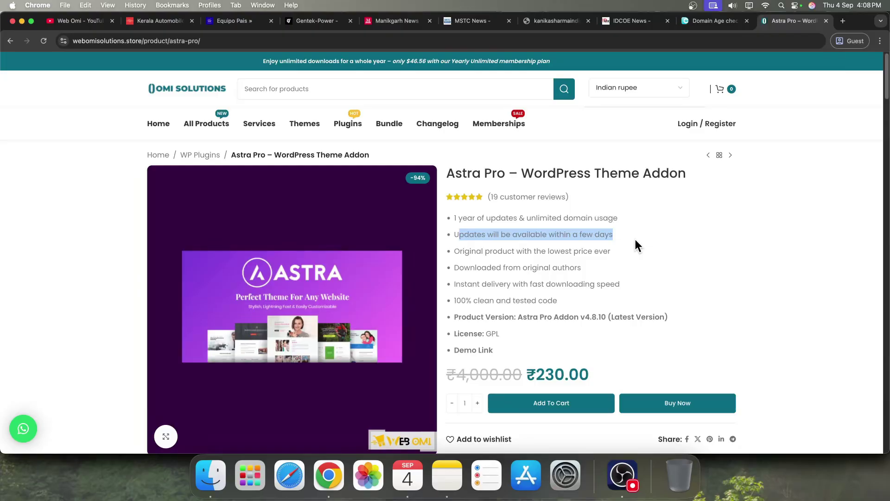
# Highlight the original authors, instant delivery and clean code lines for Astra Pro, and look through its key features and reviews.
pyautogui.moveTo(457, 251); pyautogui.dragTo(528, 268)
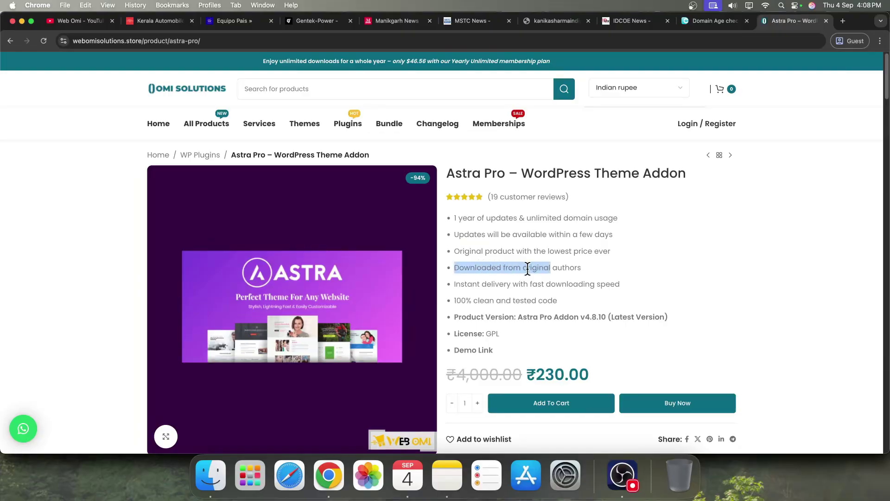
pyautogui.moveTo(471, 283); pyautogui.dragTo(483, 283)
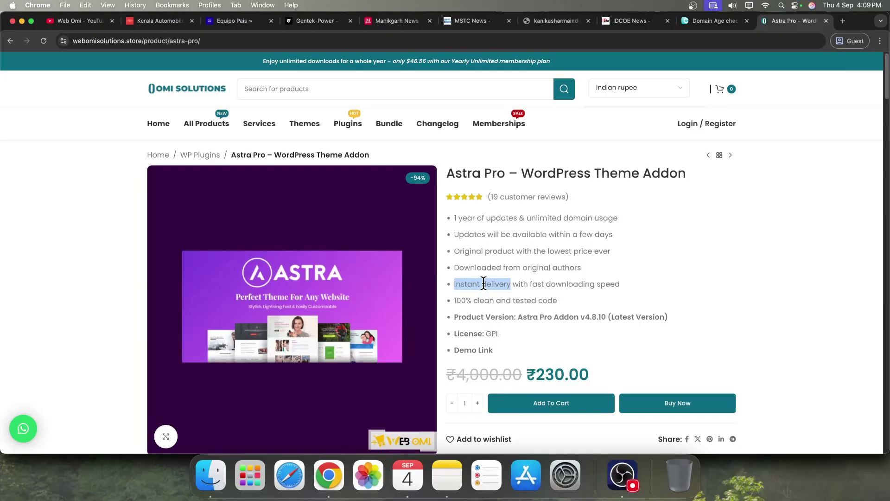
pyautogui.moveTo(455, 300); pyautogui.dragTo(579, 301)
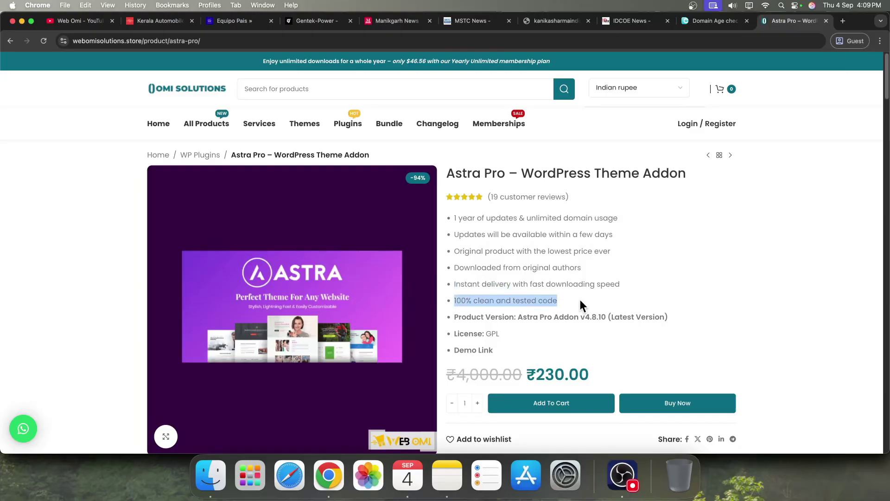
pyautogui.click(579, 300)
pyautogui.scroll(-10, 579, 301)
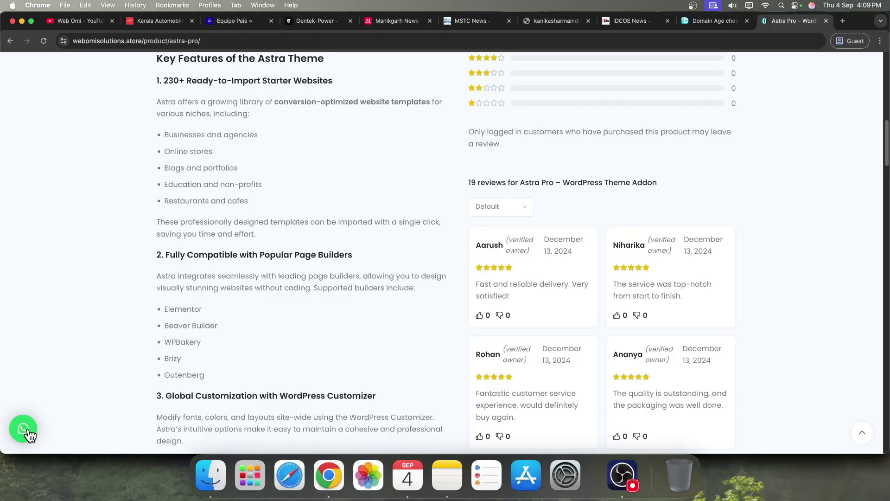
pyautogui.scroll(-5, 368, 292)
pyautogui.scroll(-12, 366, 296)
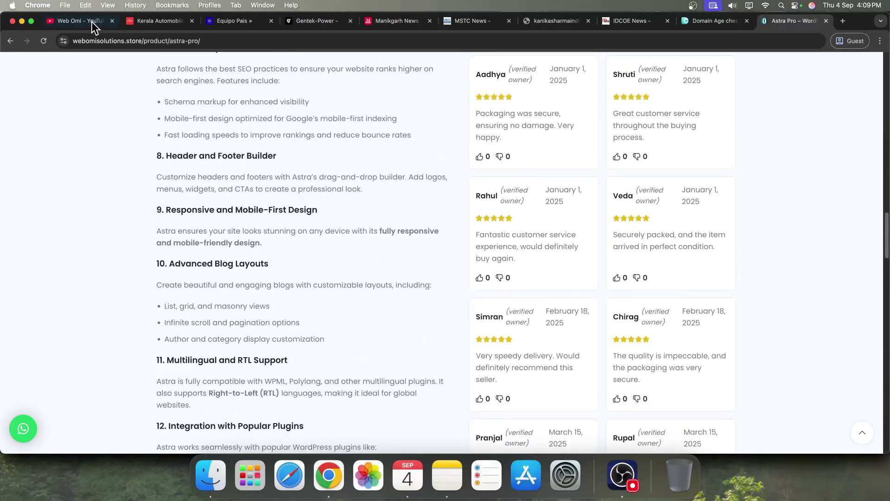
# Go back to the Google results for "webomisolutions" and examine the Web Omi Solutions LLP business listing.
pyautogui.click(14, 42)
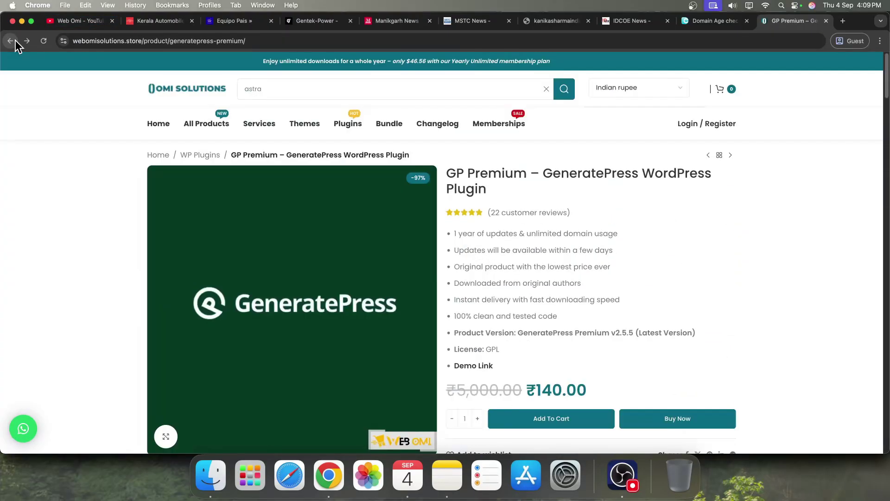
pyautogui.click(10, 41)
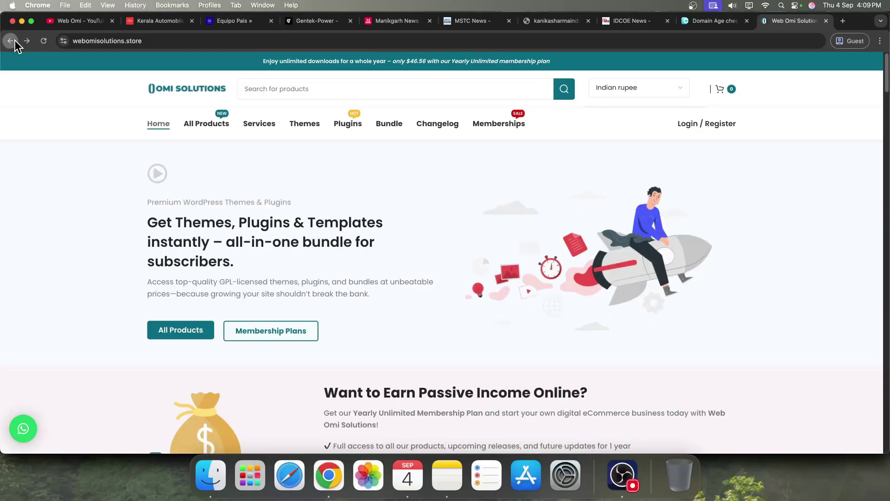
pyautogui.click(14, 41)
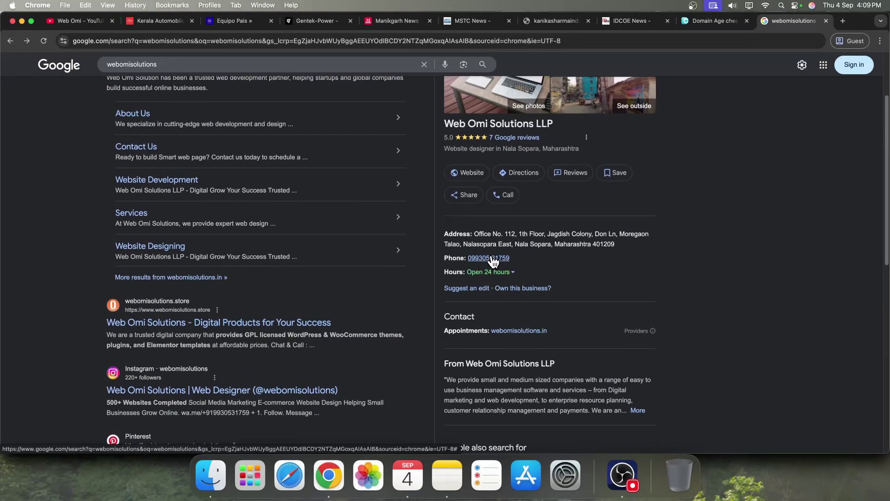
pyautogui.scroll(3, 492, 262)
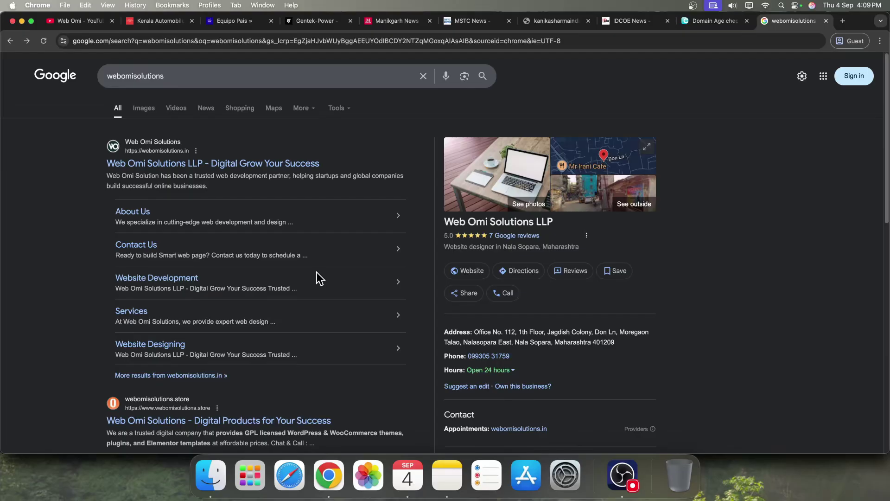
# Switch to the Web Omi YouTube channel, view its playlists and open its list of videos.
pyautogui.click(54, 26)
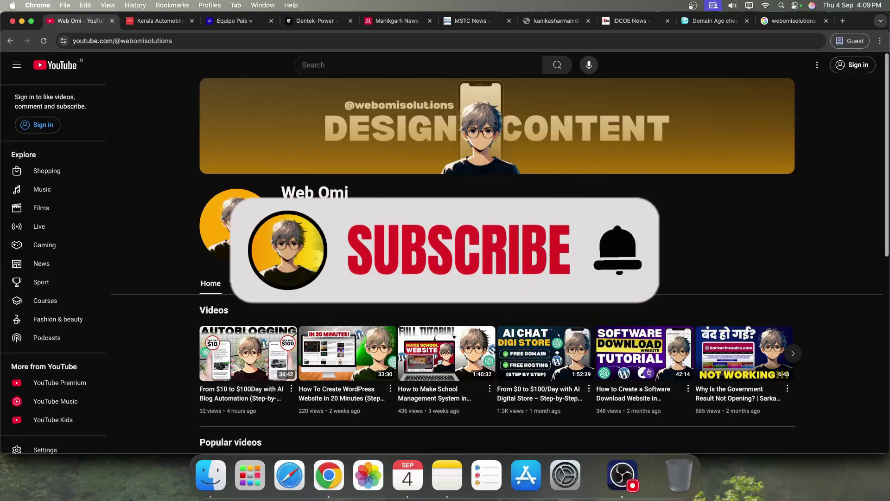
pyautogui.click(278, 284)
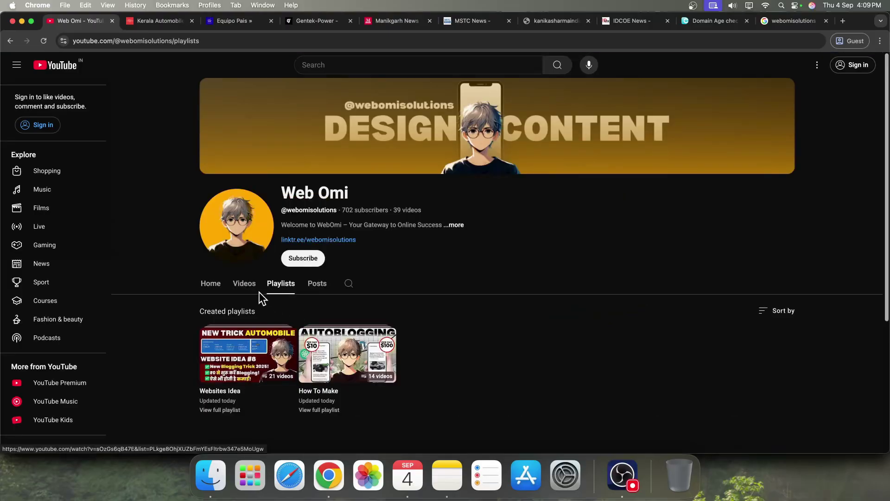
pyautogui.click(253, 290)
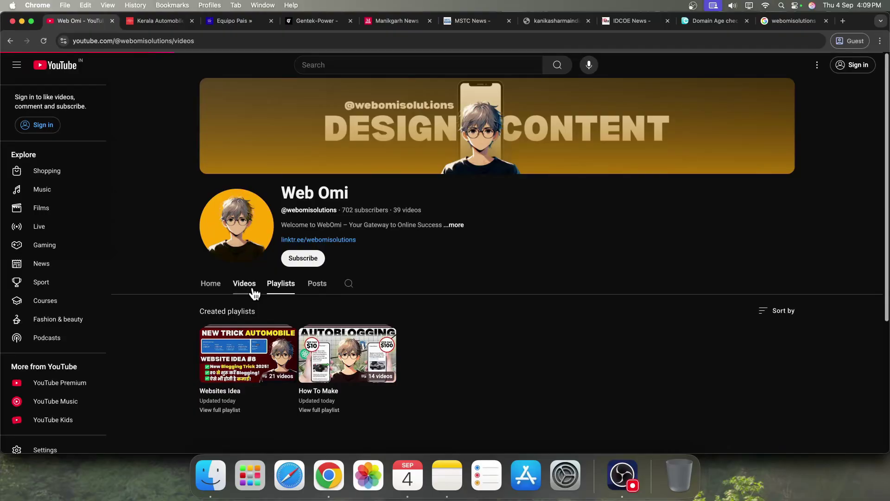